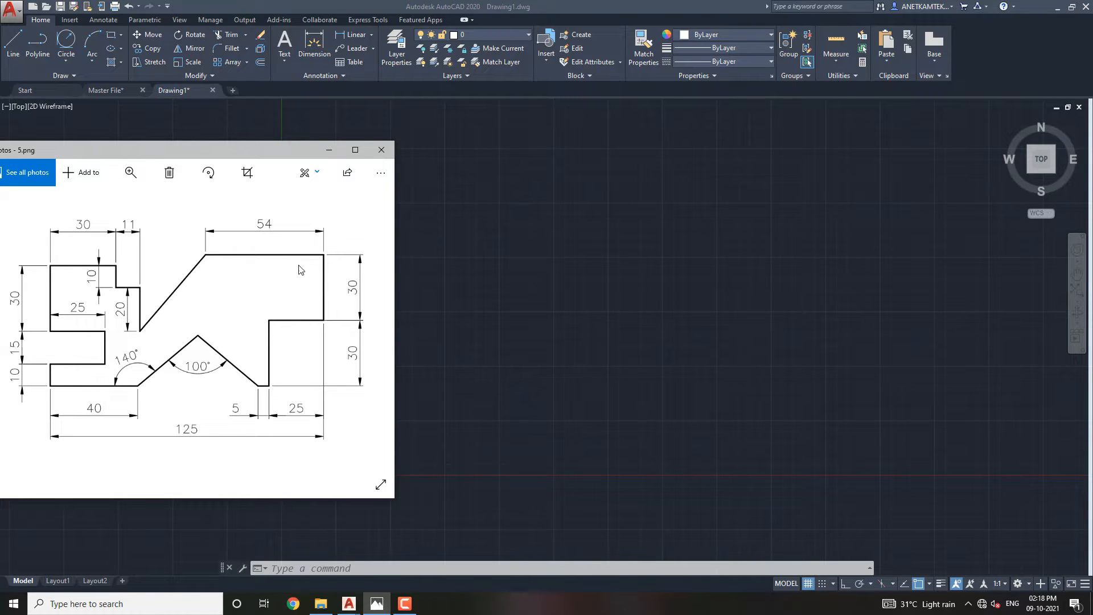
pyautogui.moveTo(225, 153); pyautogui.dragTo(228, 155)
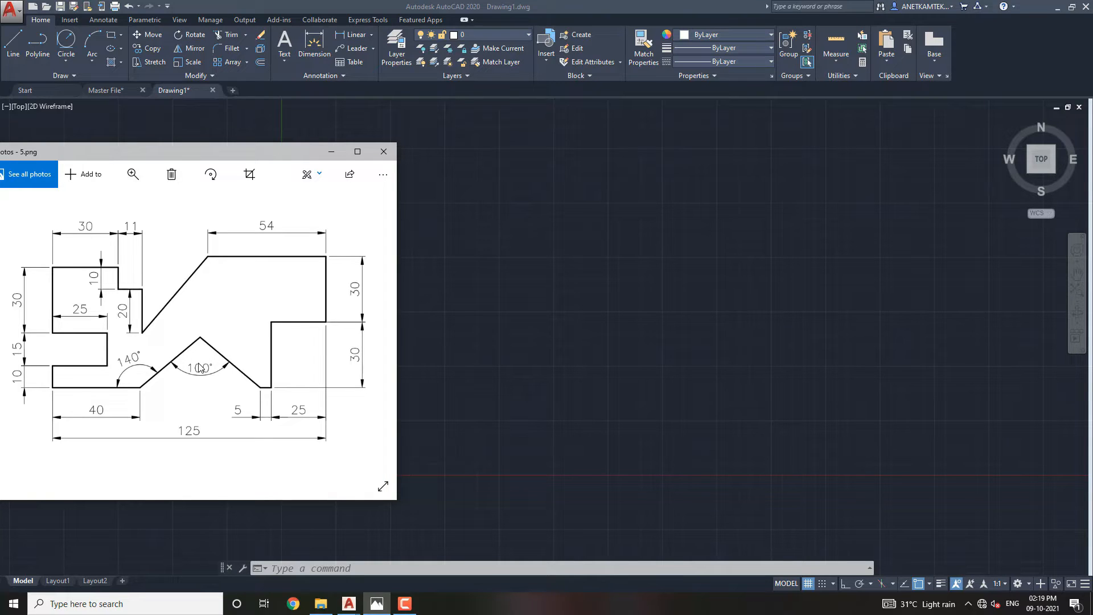
pyautogui.click(644, 289)
pyautogui.click(635, 286)
pyautogui.click(619, 316)
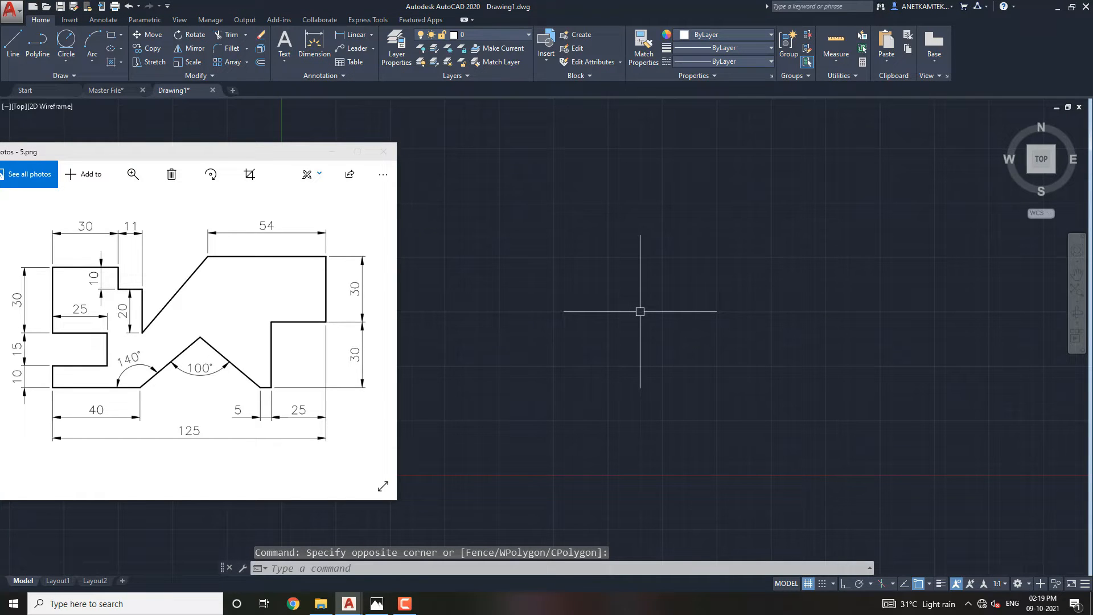
# Start a line in the empty drawing area with Ortho on and draw a 20-unit vertical segment upward
pyautogui.write('L')
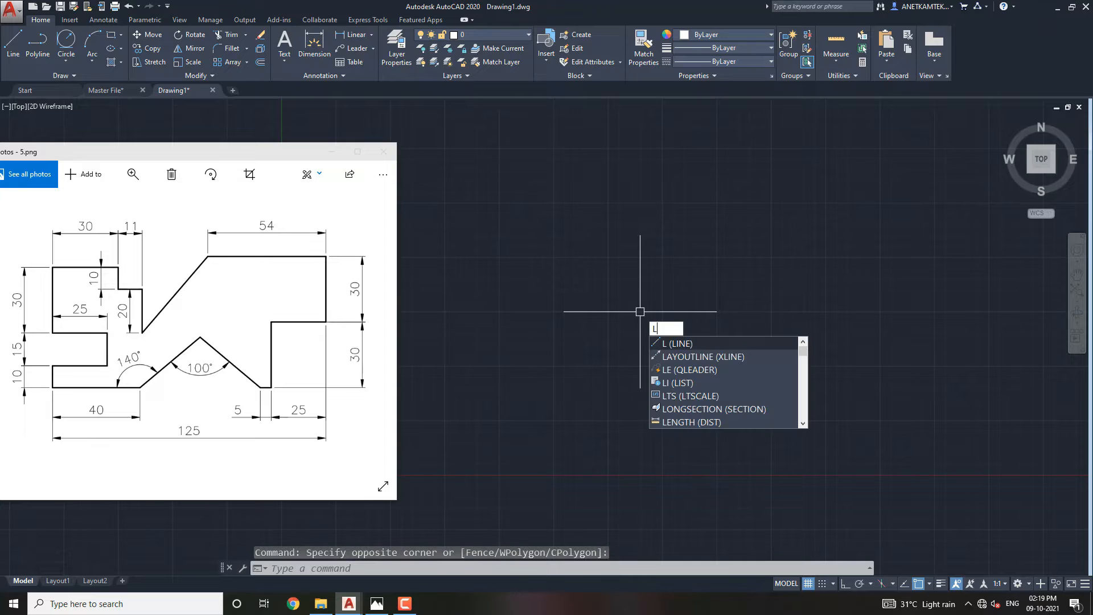
pyautogui.press('Return')
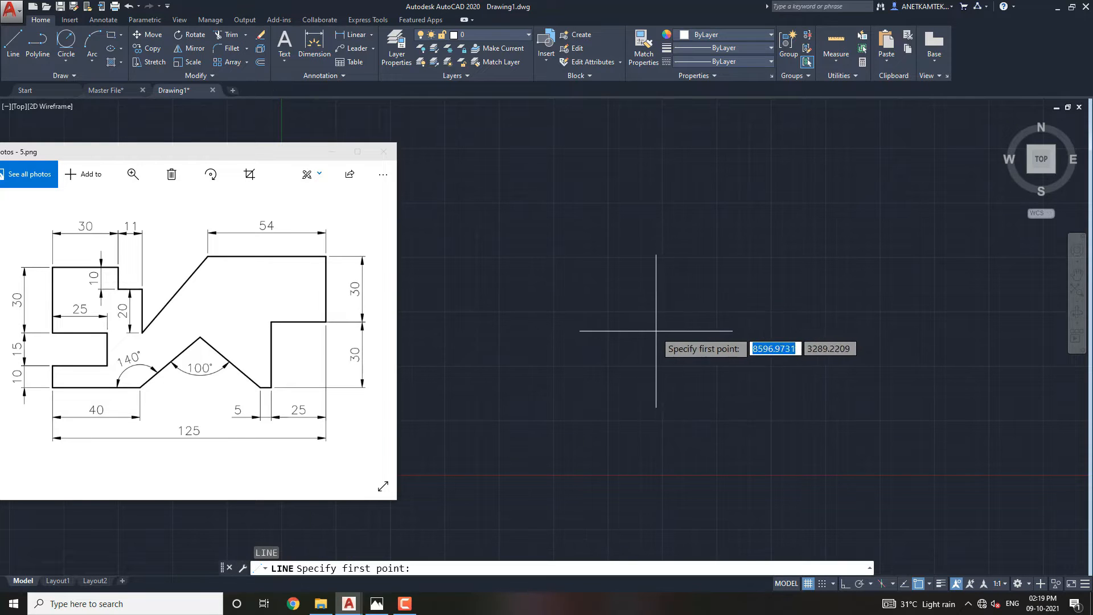
pyautogui.click(672, 292)
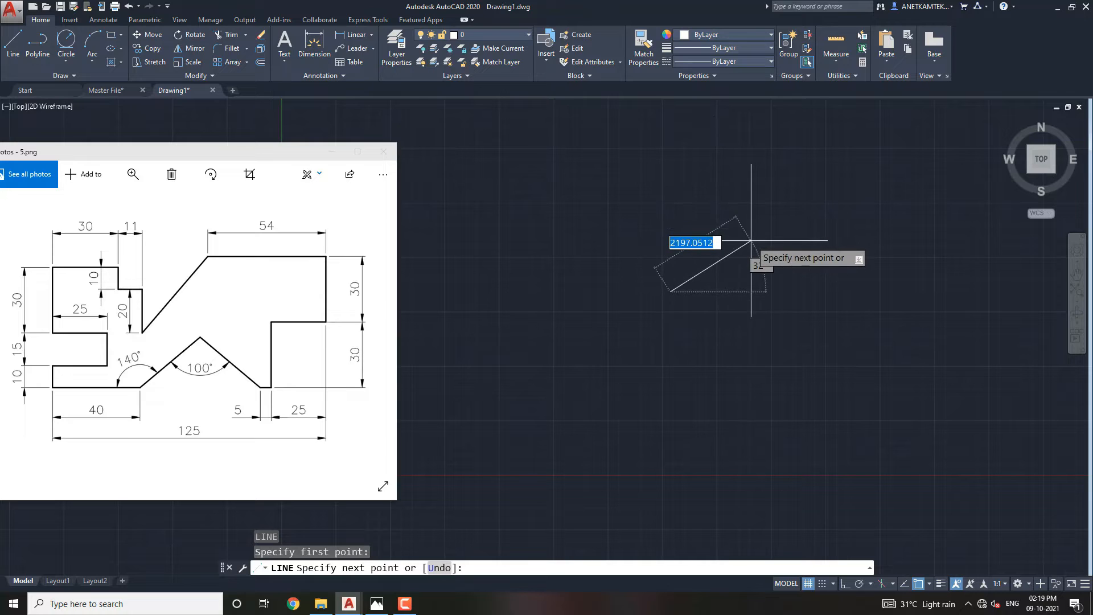
pyautogui.press('F8')
pyautogui.scroll(5, 654, 268)
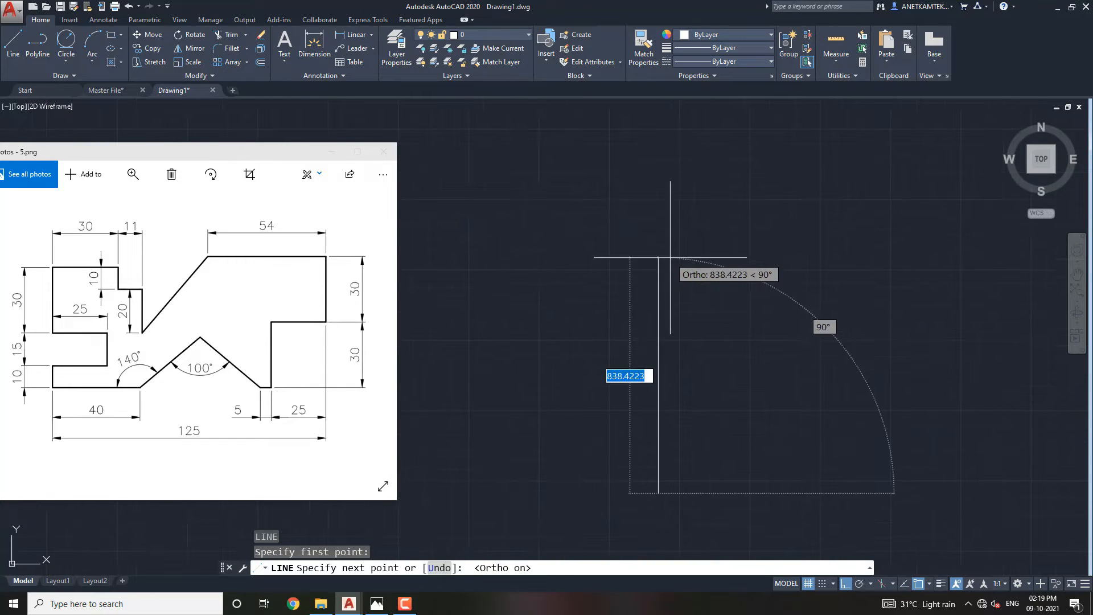
pyautogui.scroll(8, 656, 373)
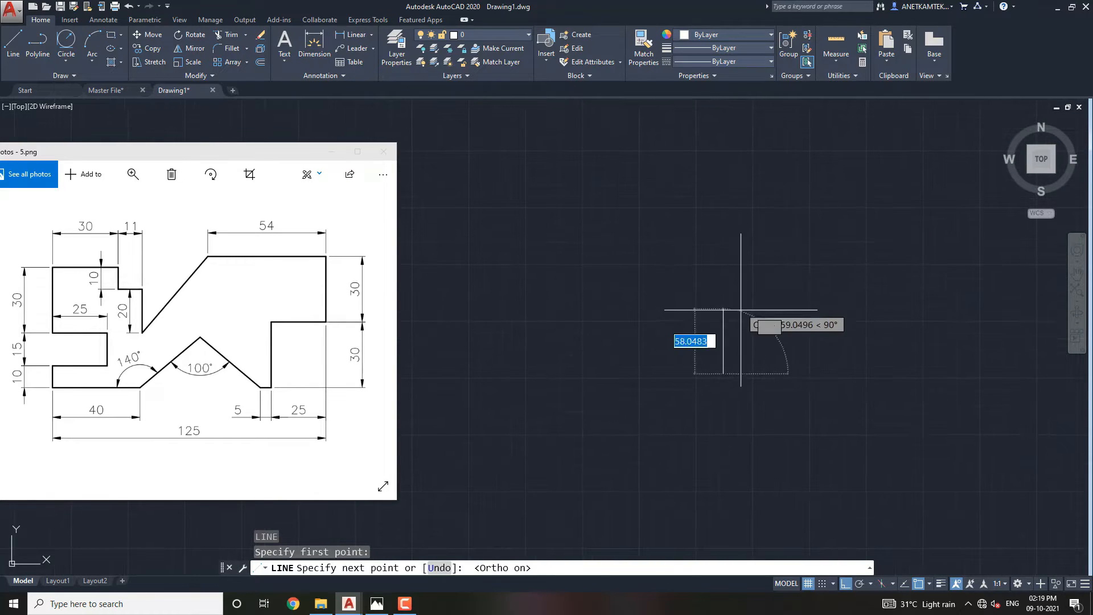
pyautogui.scroll(-2, 723, 296)
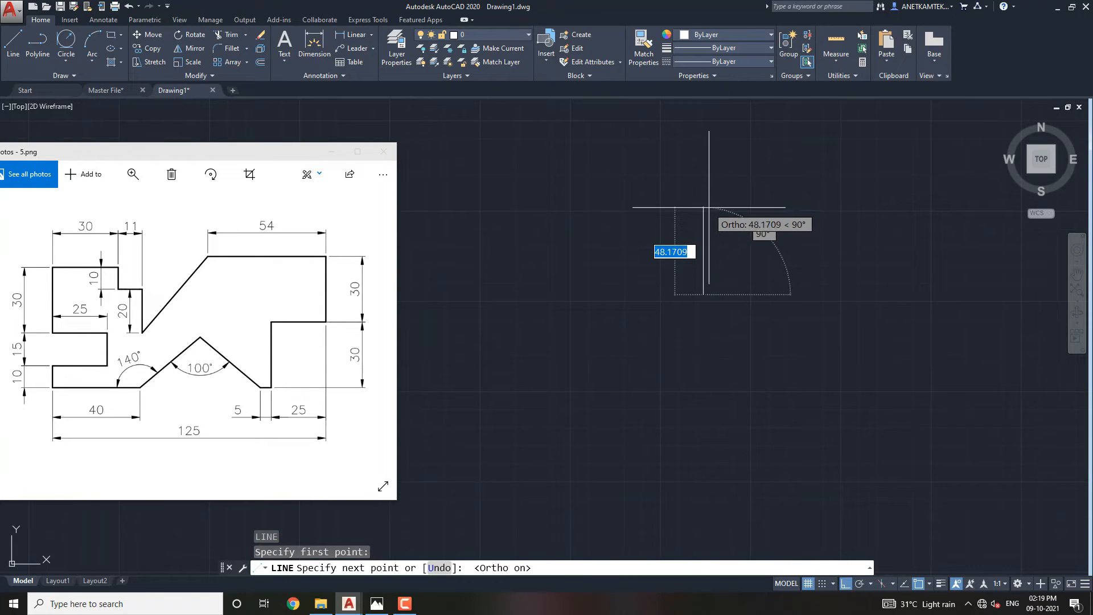
pyautogui.write('20')
pyautogui.press('Return')
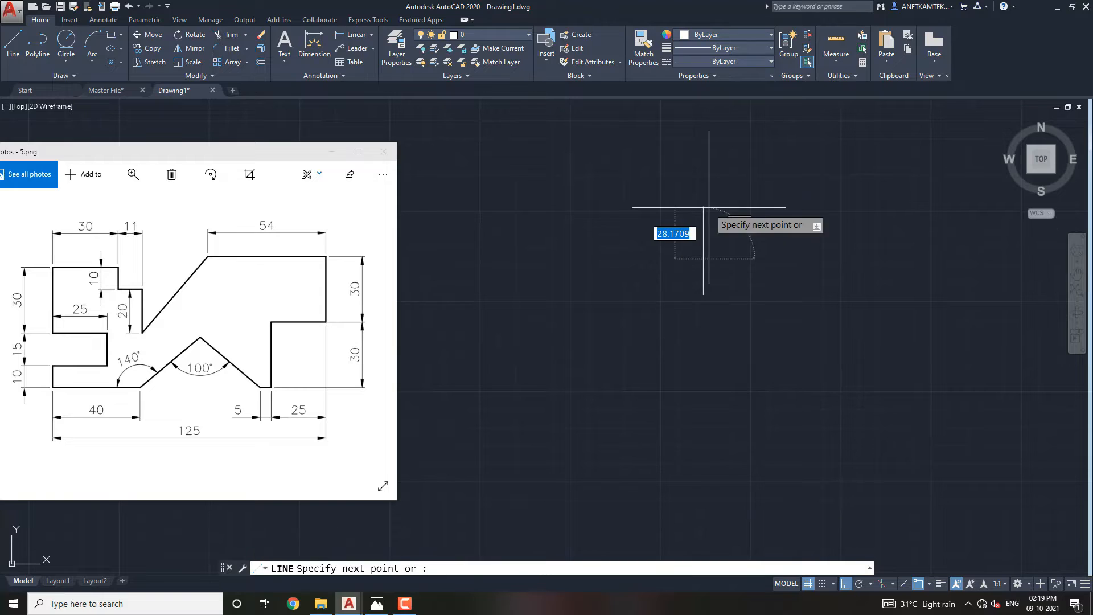
# Continue the outline with an 11-unit segment to the left and a 10-unit segment upward to form the corner notch
pyautogui.scroll(4, 673, 252)
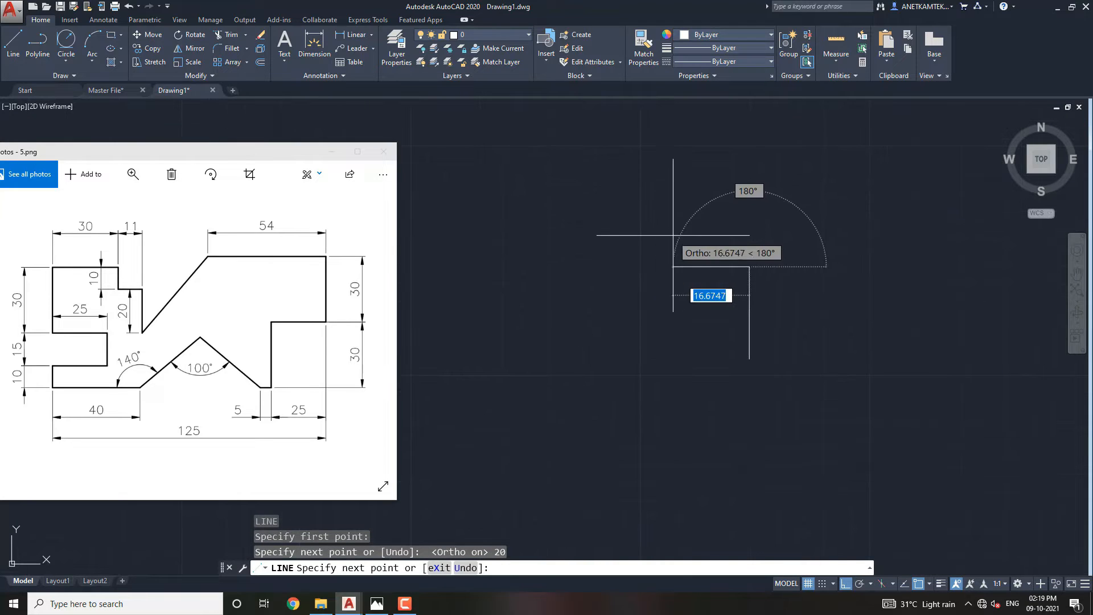
pyautogui.write('11')
pyautogui.press('Return')
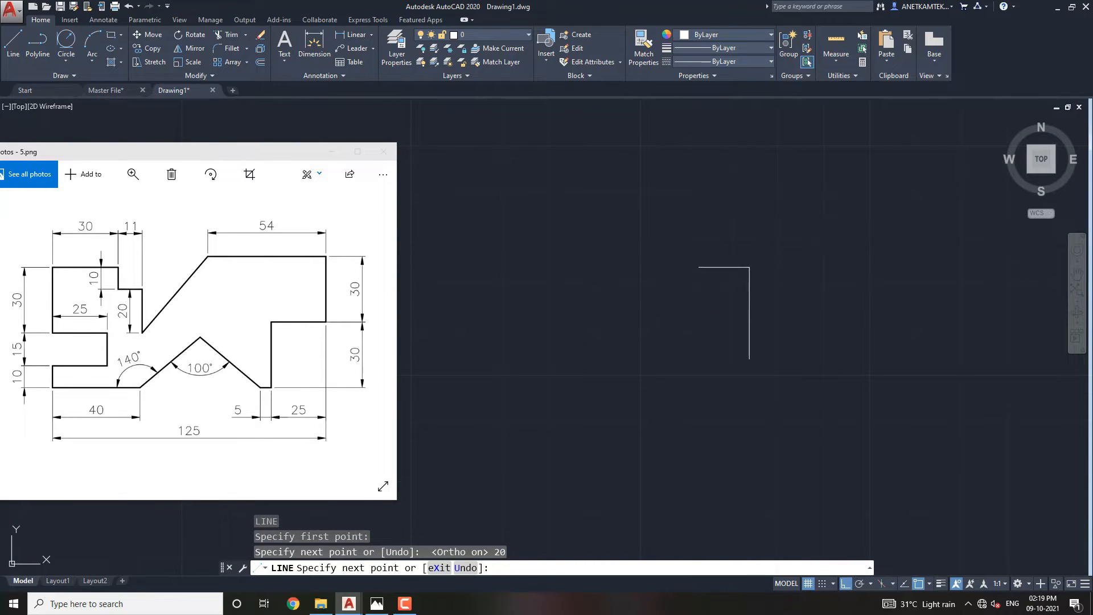
pyautogui.scroll(2, 726, 154)
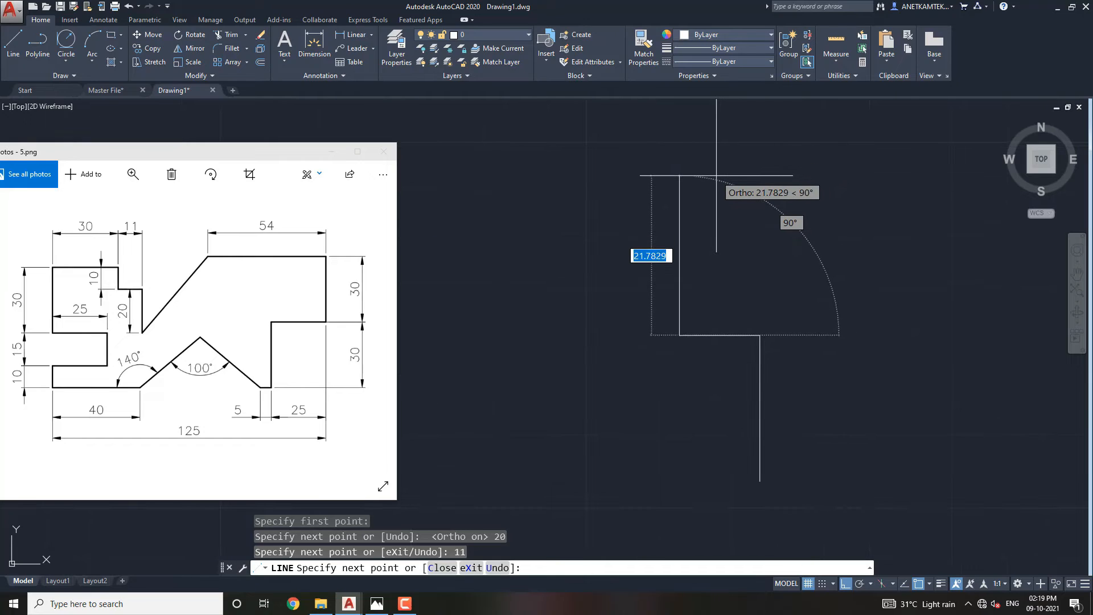
pyautogui.write('10')
pyautogui.press('Return')
# Continue the outline with a 30-unit top edge to the left and a 30-unit left edge downward
pyautogui.scroll(-2, 730, 185)
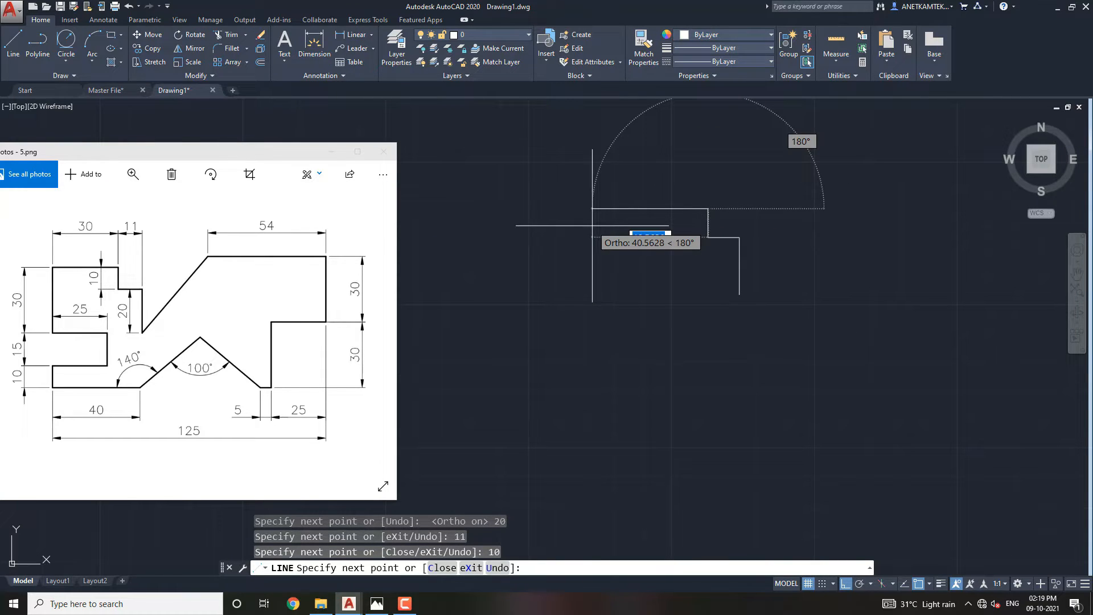
pyautogui.write('30')
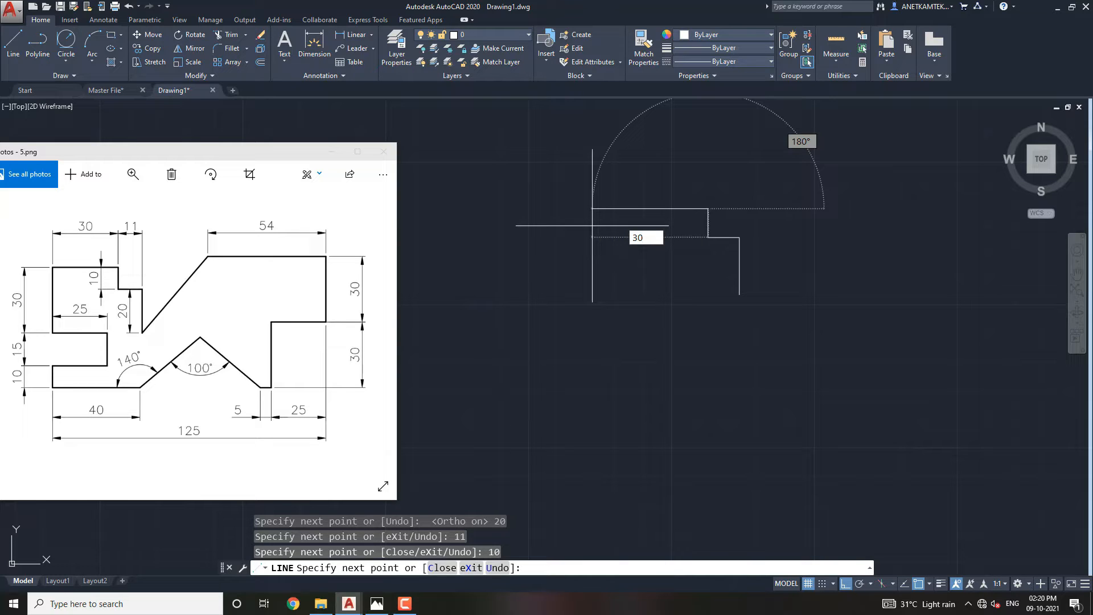
pyautogui.press('Return')
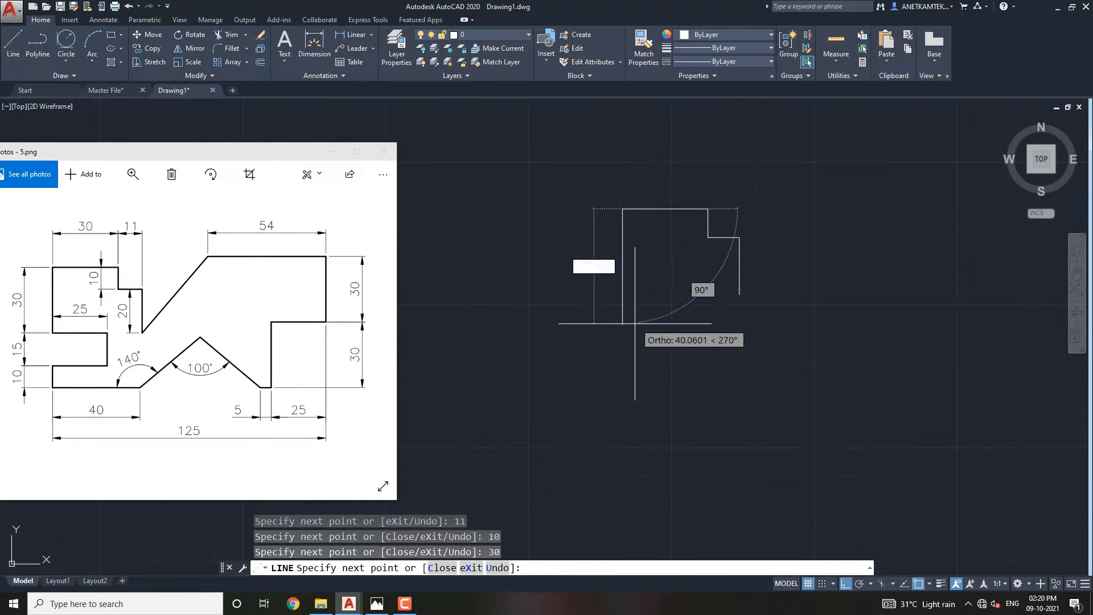
pyautogui.write('10')
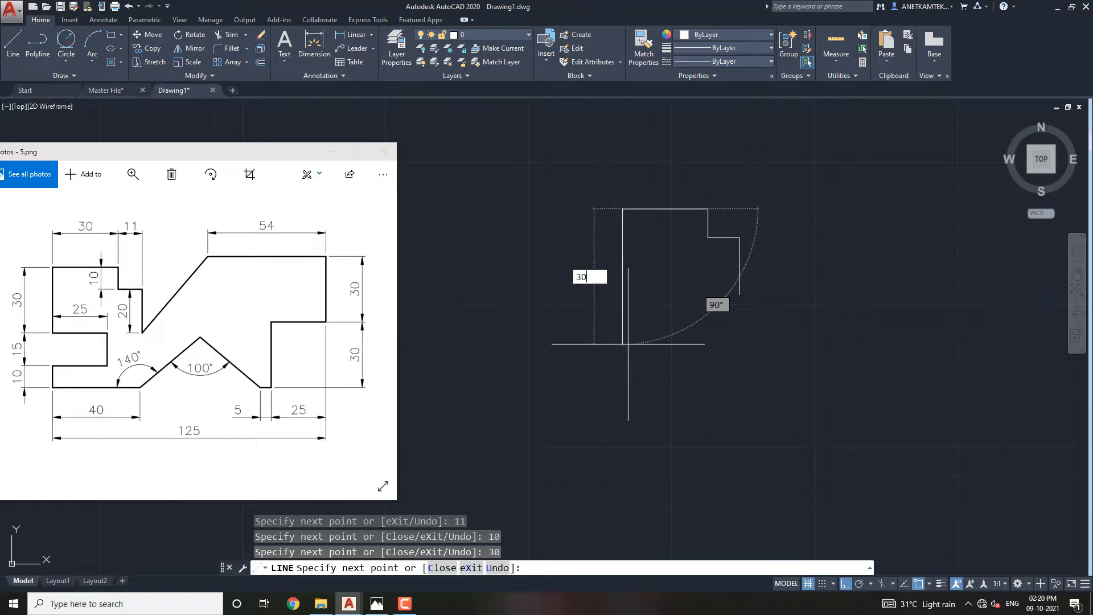
pyautogui.press('Return')
# Draw the left-side slot: 25 units right, 15 units down, and back left until aligned with the outline's left edge
pyautogui.scroll(2, 680, 293)
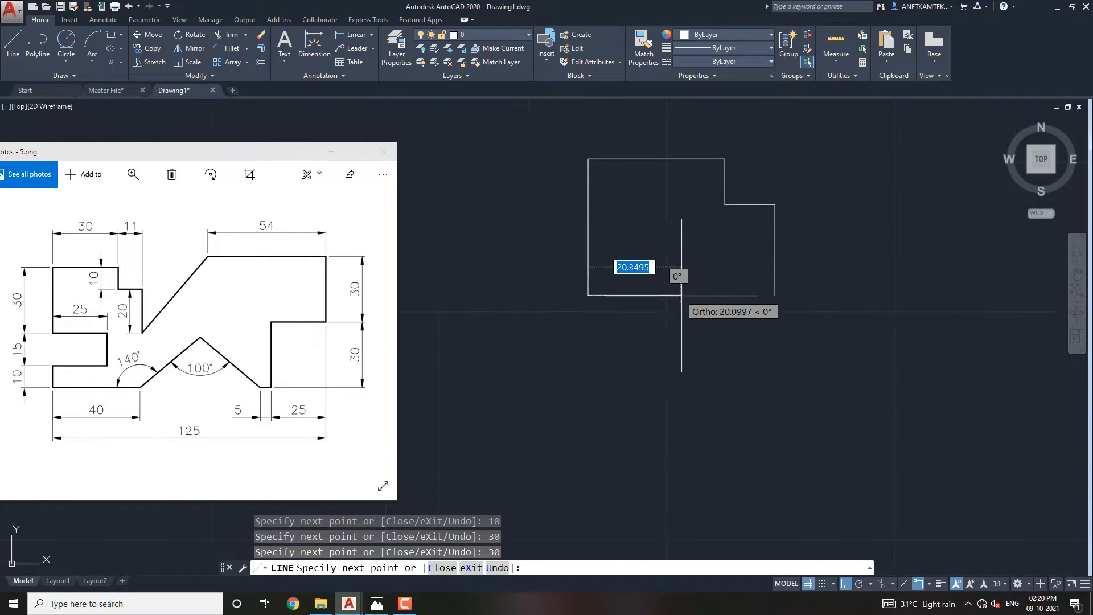
pyautogui.write('25')
pyautogui.press('Return')
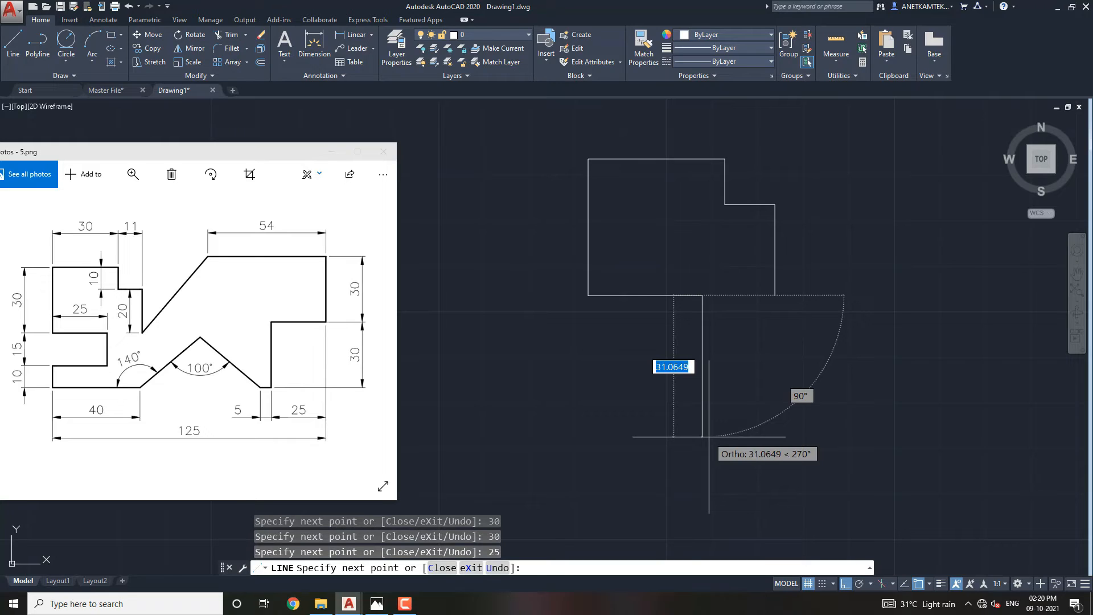
pyautogui.write('15')
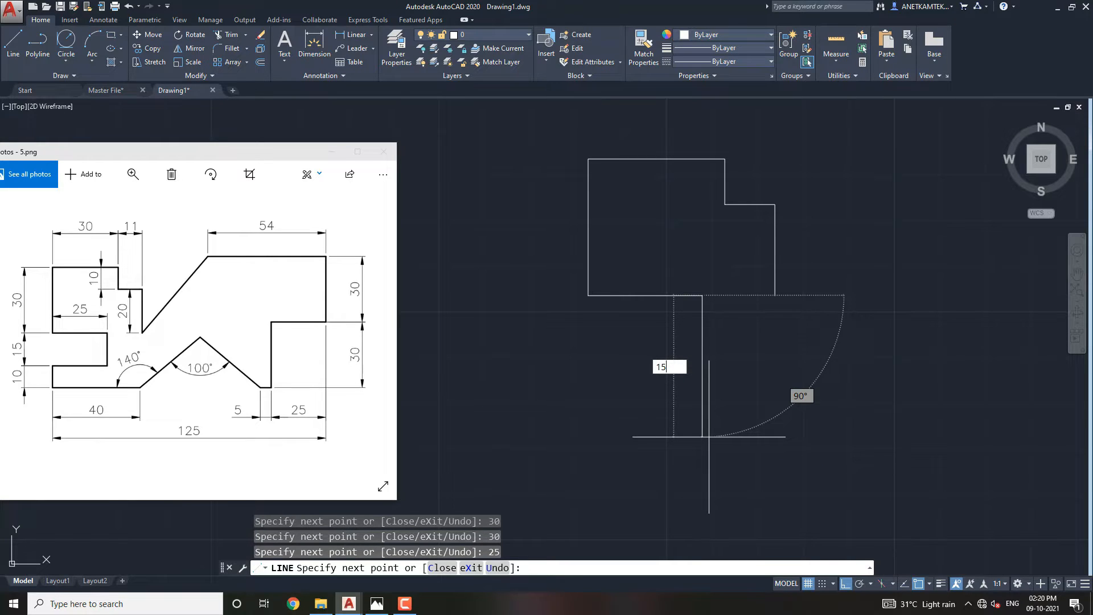
pyautogui.press('Return')
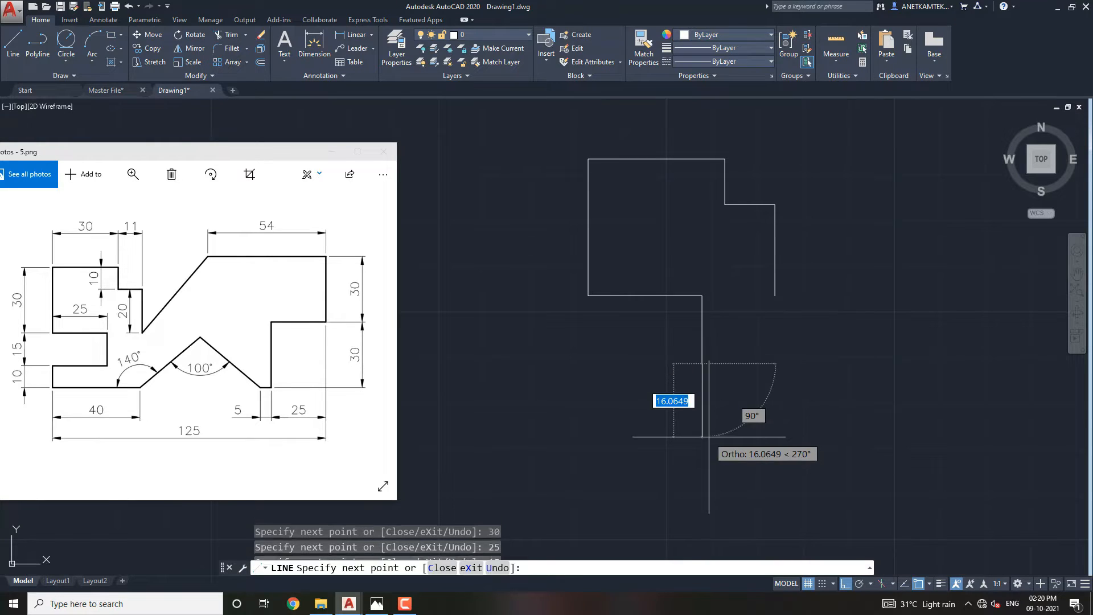
pyautogui.click(588, 363)
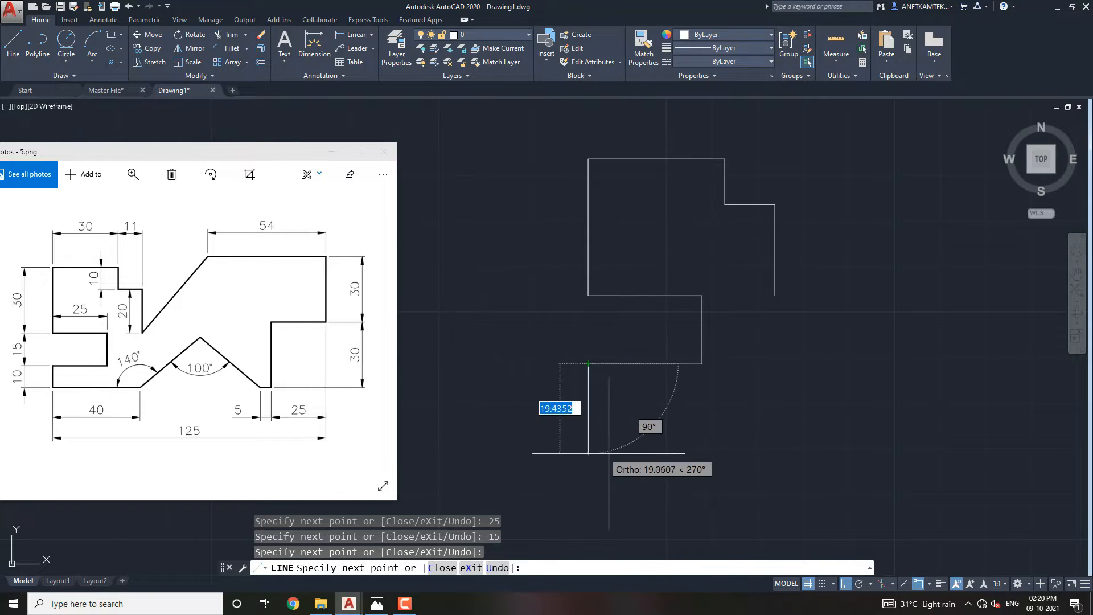
# Continue the outline below the slot with a 10-unit segment downward and a 40-unit bottom edge to the right
pyautogui.write('10')
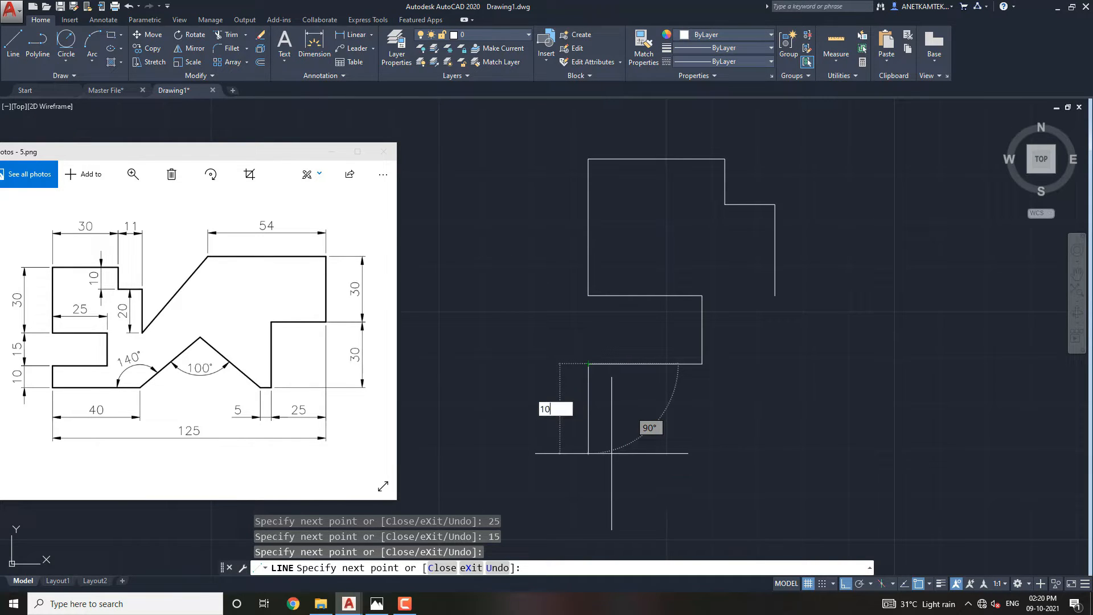
pyautogui.press('Return')
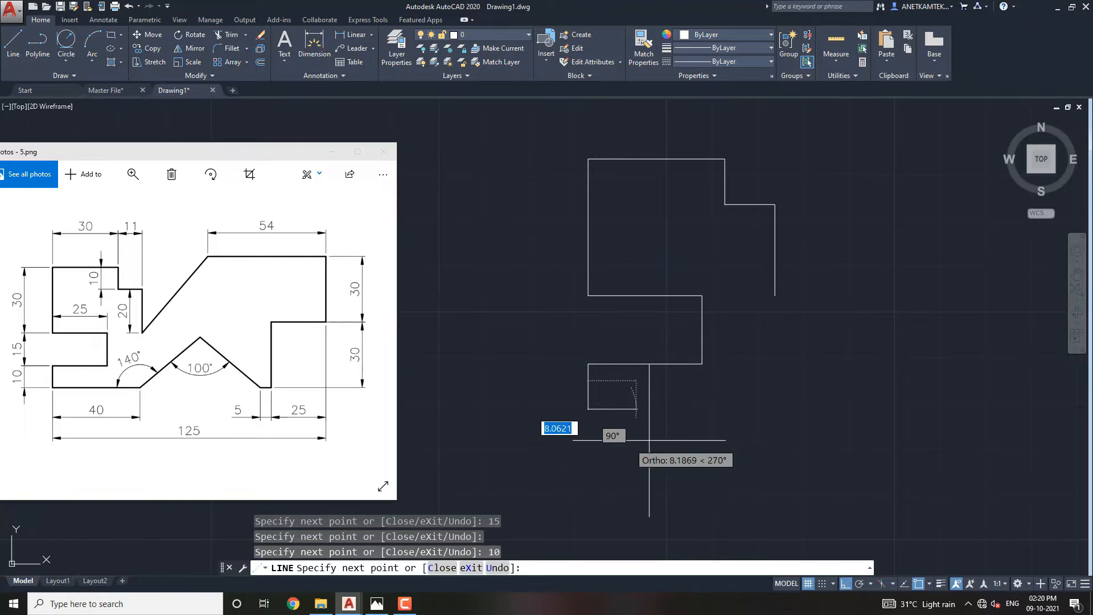
pyautogui.write('40')
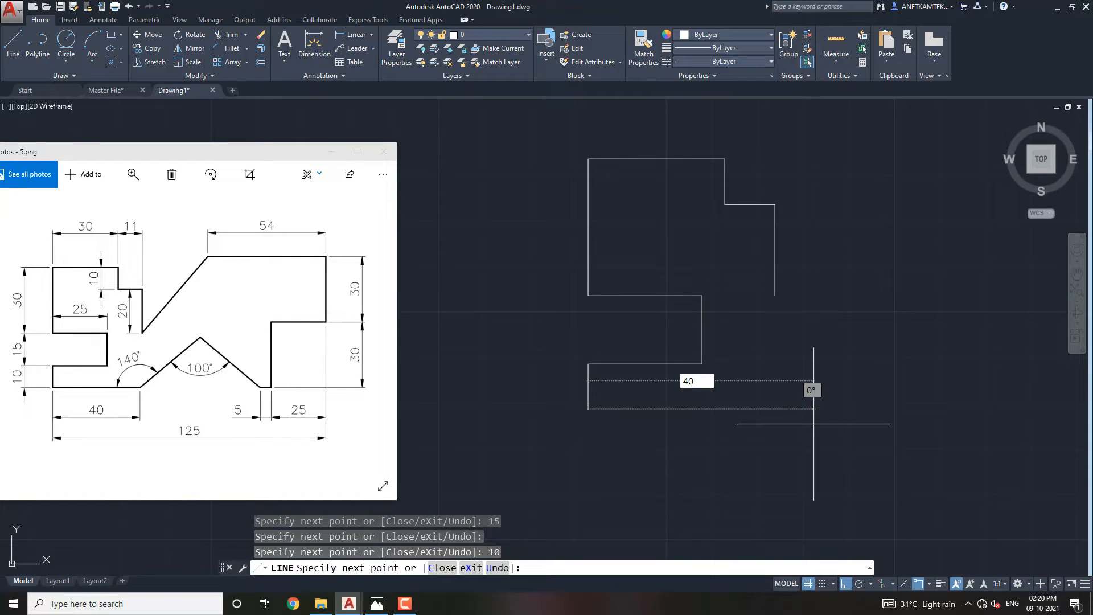
pyautogui.press('Return')
# Turn Ortho off, draw an inclined line about 47 units long at 40° from the bottom edge's right end, and finish the line
pyautogui.scroll(2, 828, 319)
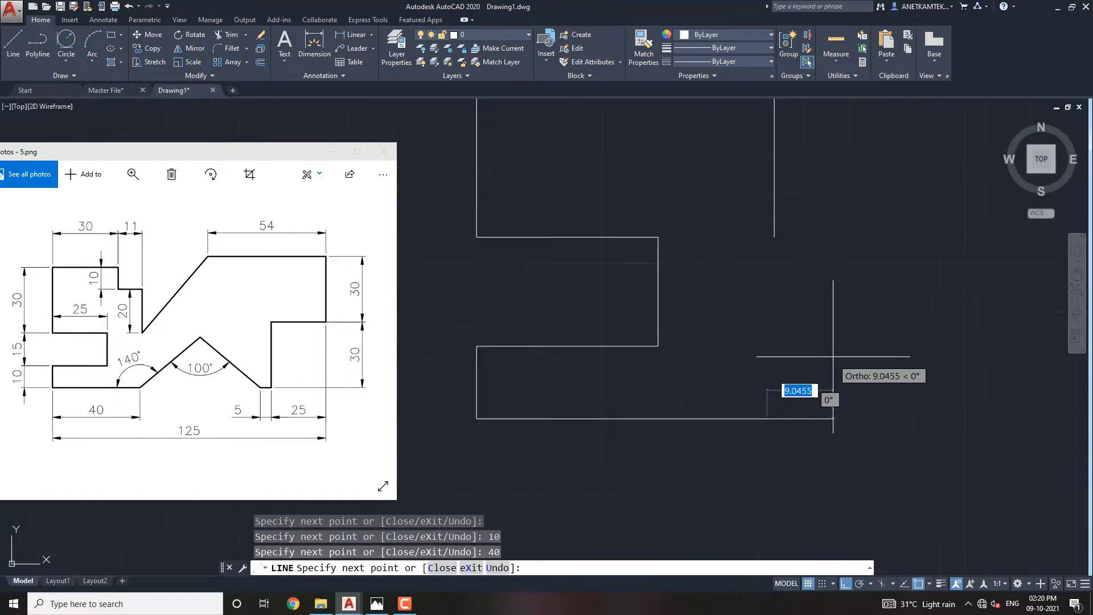
pyautogui.scroll(-4, 871, 338)
pyautogui.scroll(2, 870, 338)
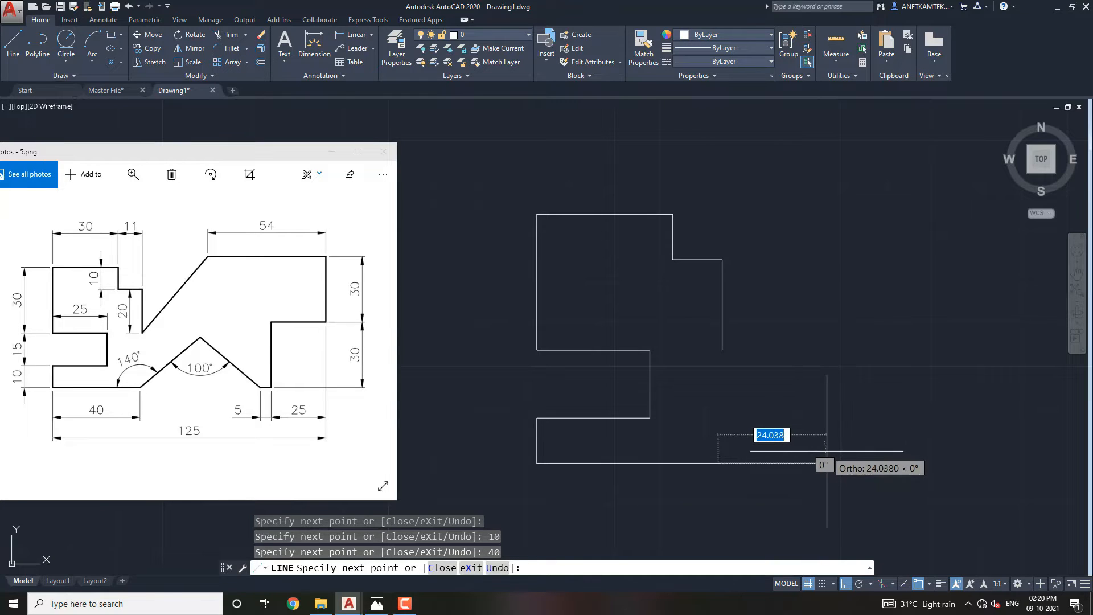
pyautogui.press('F8')
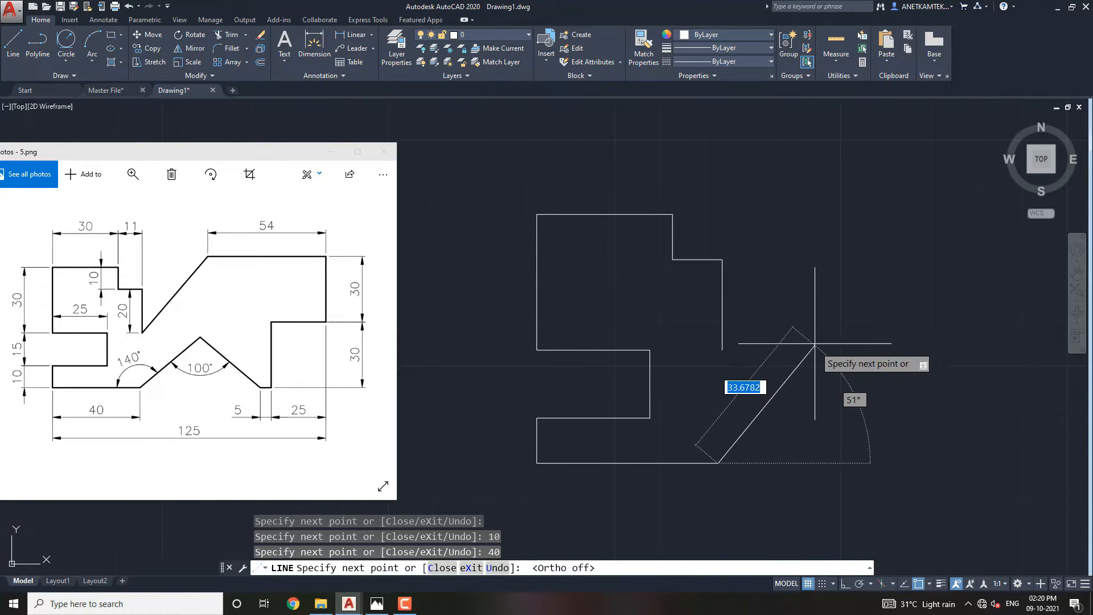
pyautogui.scroll(2, 813, 329)
pyautogui.scroll(-2, 807, 321)
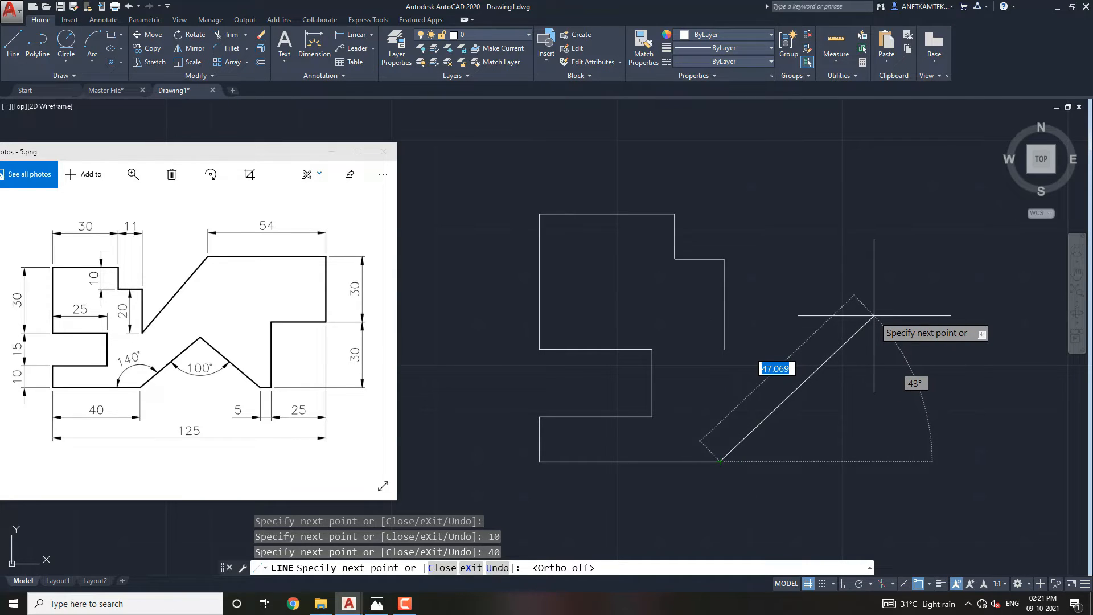
pyautogui.press('Tab')
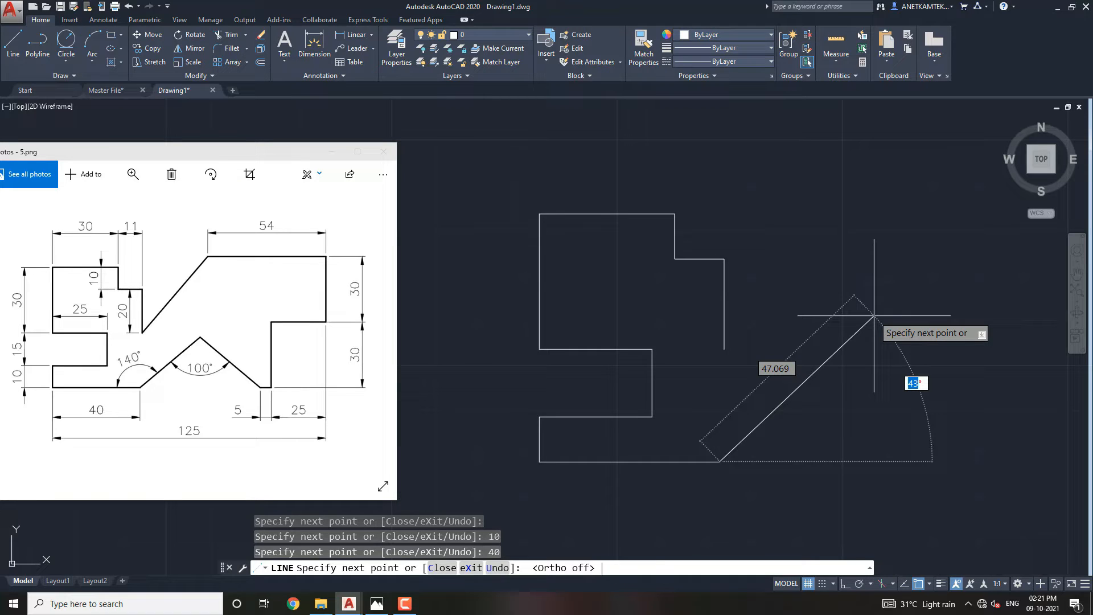
pyautogui.write('4')
pyautogui.press('Return')
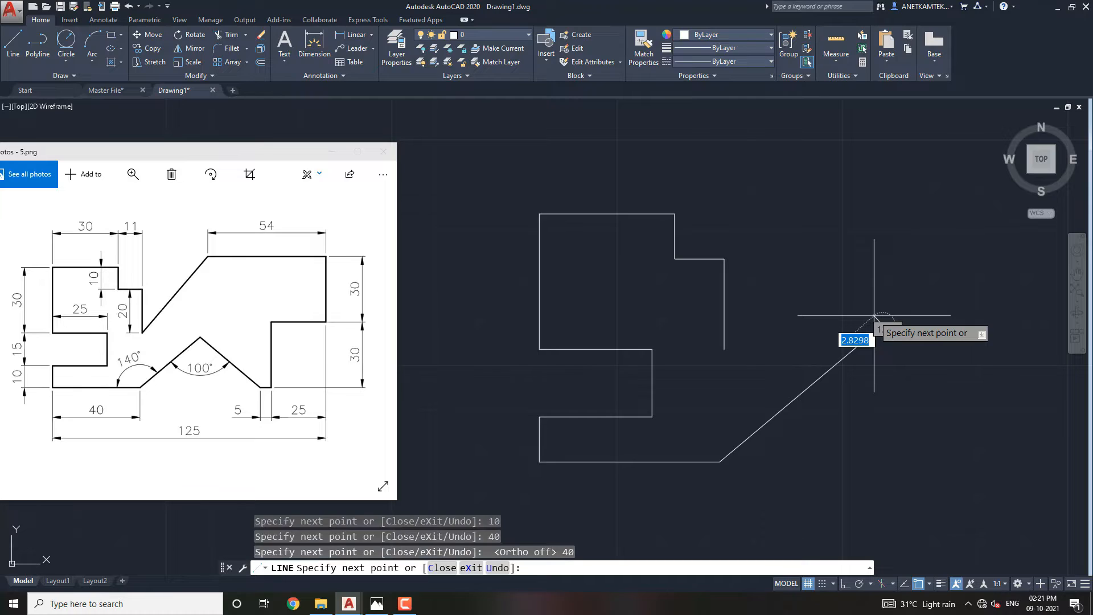
pyautogui.press('Escape')
# Add an angular dimension between the 40-unit bottom edge and the inclined line, placing its arc above their shared corner
pyautogui.moveTo(852, 395)
pyautogui.mouseDown(button='middle')
pyautogui.moveTo(822, 362)
pyautogui.moveTo(794, 357)
pyautogui.mouseUp(button='middle')
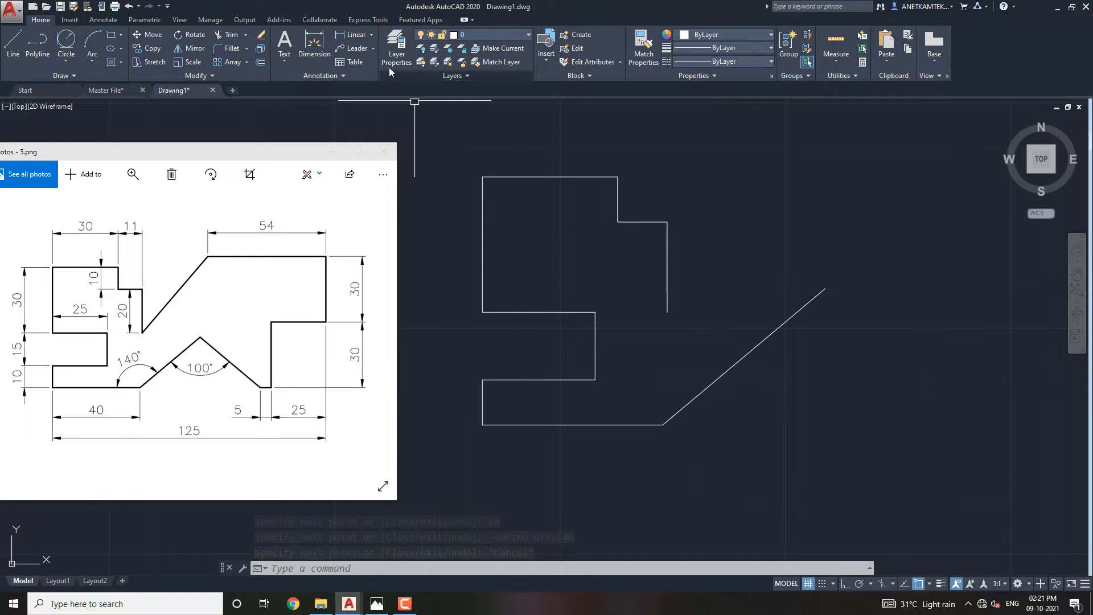
pyautogui.click(372, 35)
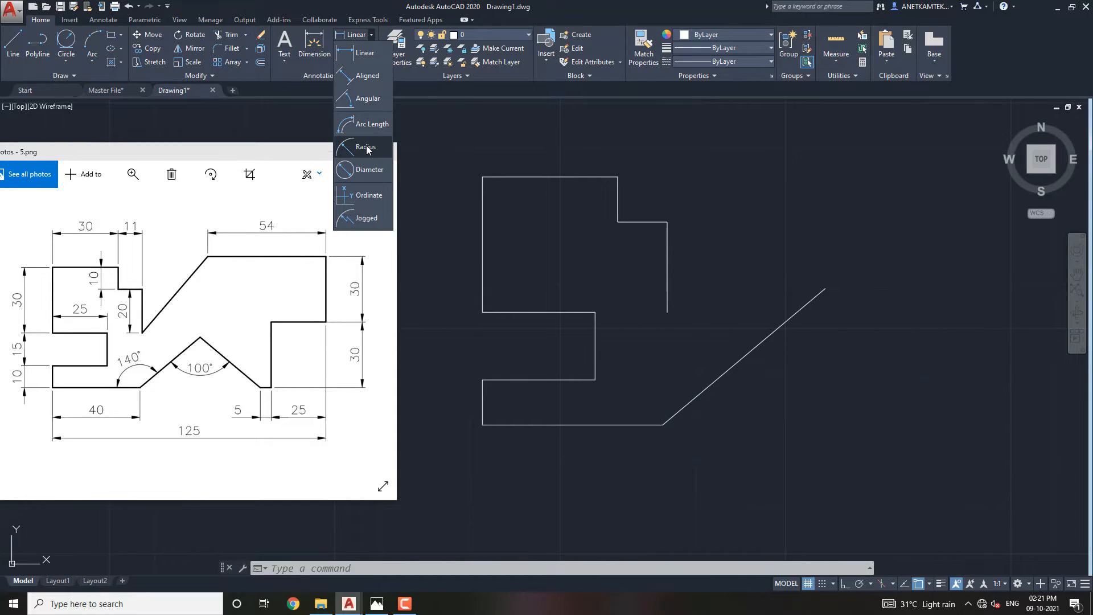
pyautogui.click(360, 100)
pyautogui.click(610, 424)
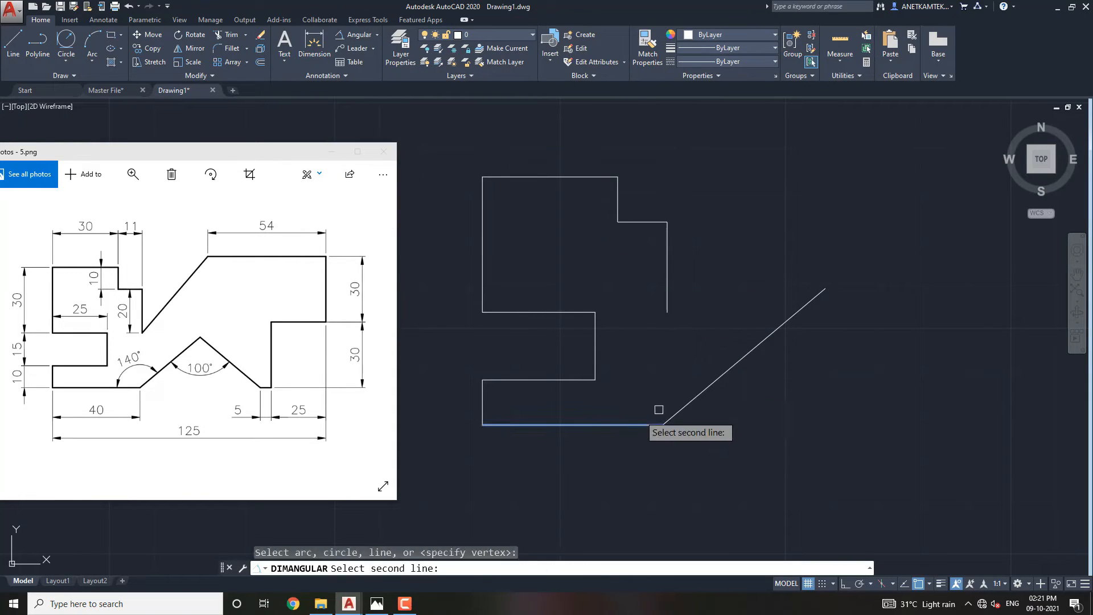
pyautogui.click(706, 389)
pyautogui.click(694, 374)
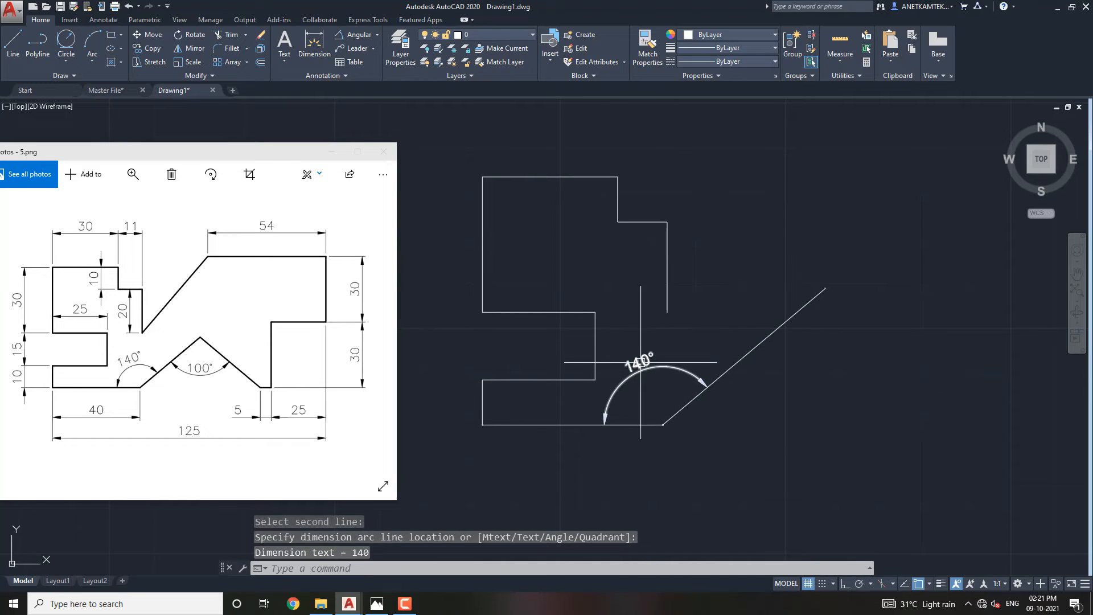
pyautogui.moveTo(694, 374); pyautogui.dragTo(698, 392, button='middle')
pyautogui.moveTo(770, 378); pyautogui.dragTo(757, 379, button='middle')
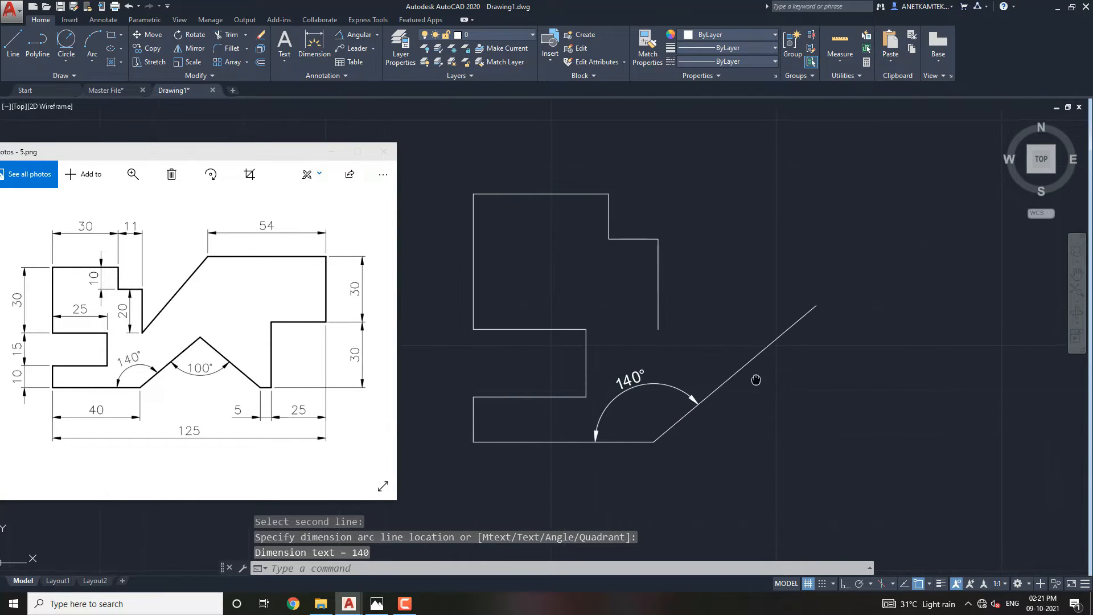
# Turn Ortho on and copy the 10-unit vertical edge below the slot 125 units to the right
pyautogui.moveTo(668, 422); pyautogui.dragTo(655, 409, button='middle')
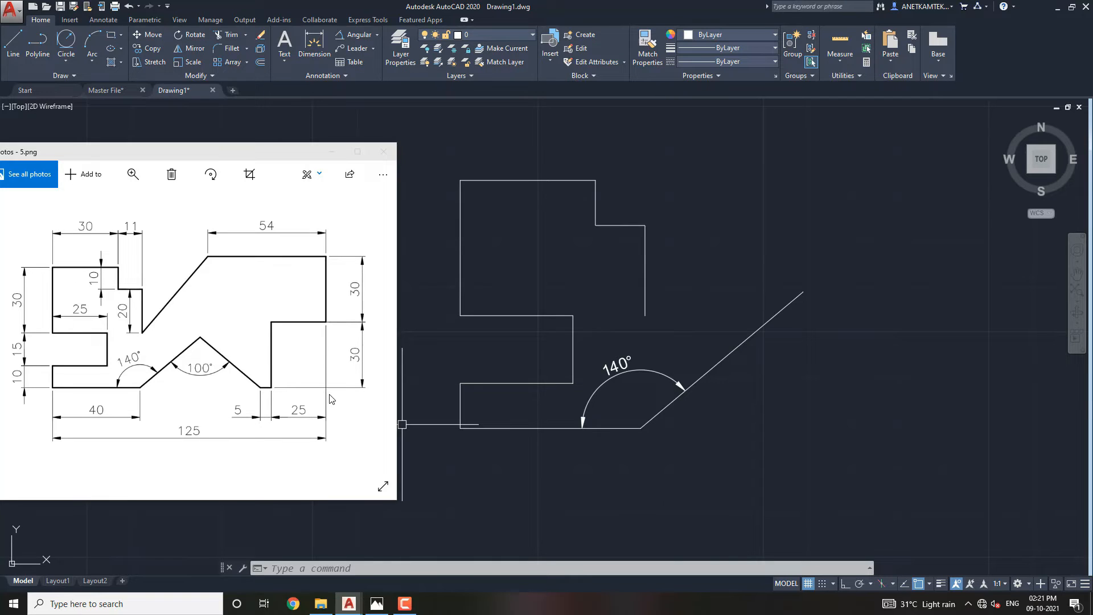
pyautogui.click(480, 398)
pyautogui.click(451, 410)
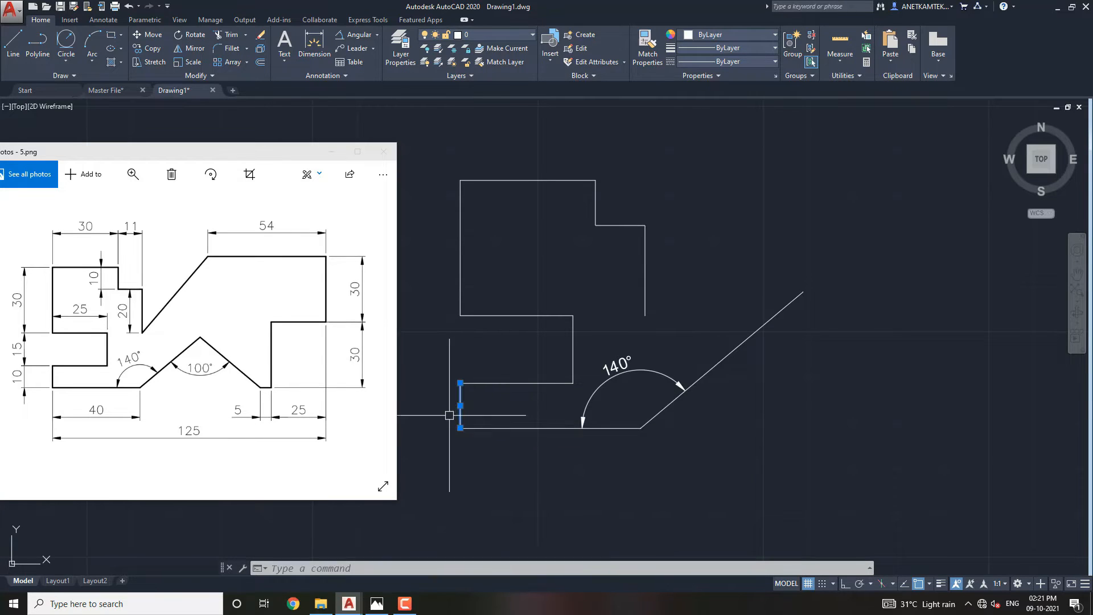
pyautogui.write('CO')
pyautogui.press('Return')
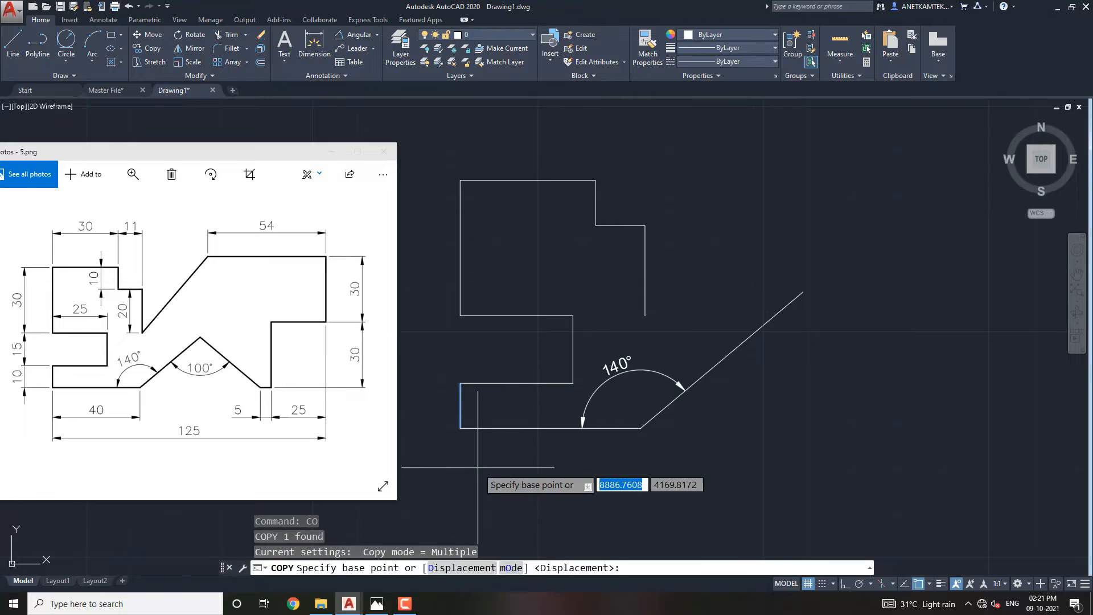
pyautogui.click(476, 467)
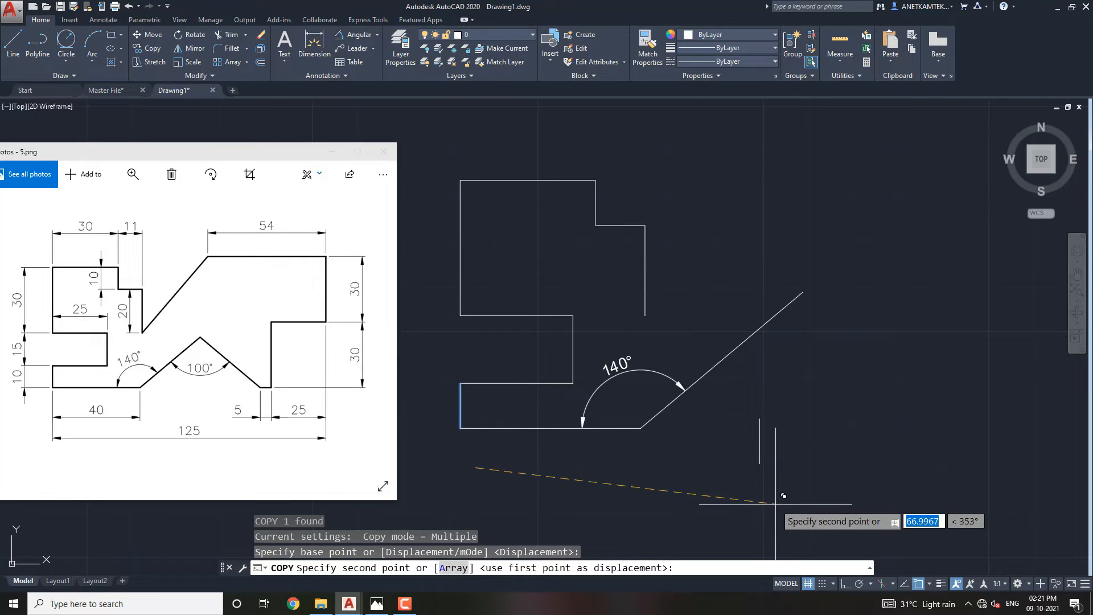
pyautogui.press('F8')
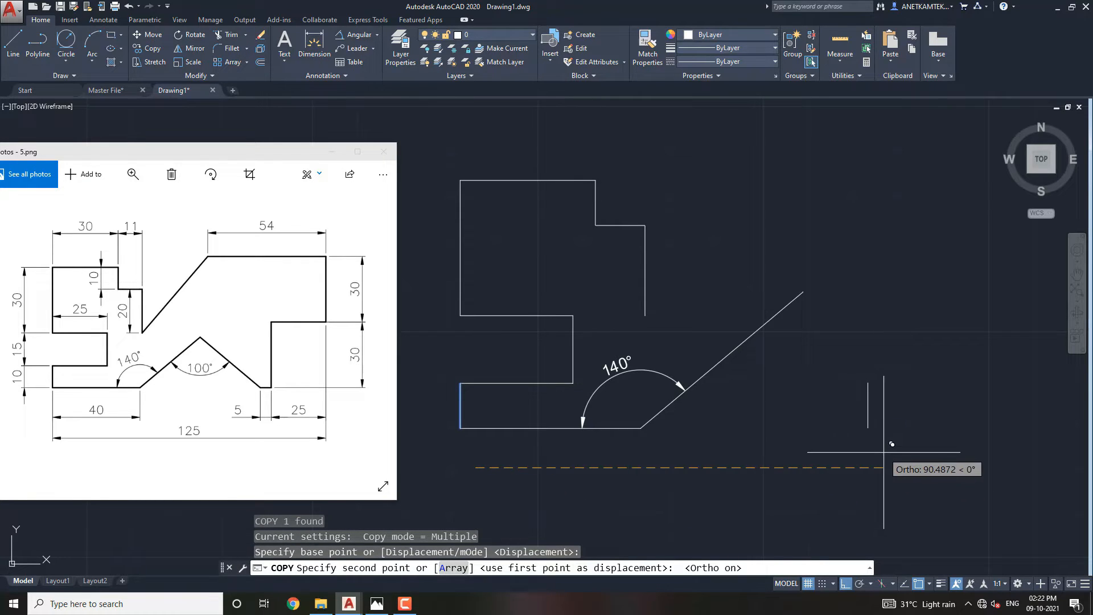
pyautogui.write('12')
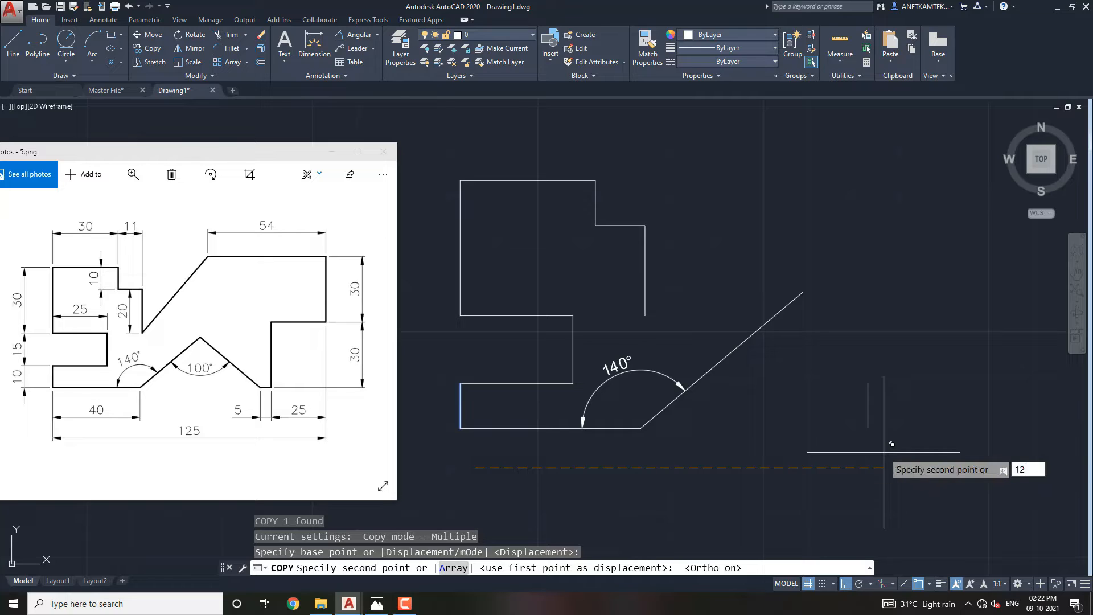
pyautogui.write('125')
pyautogui.press('Return')
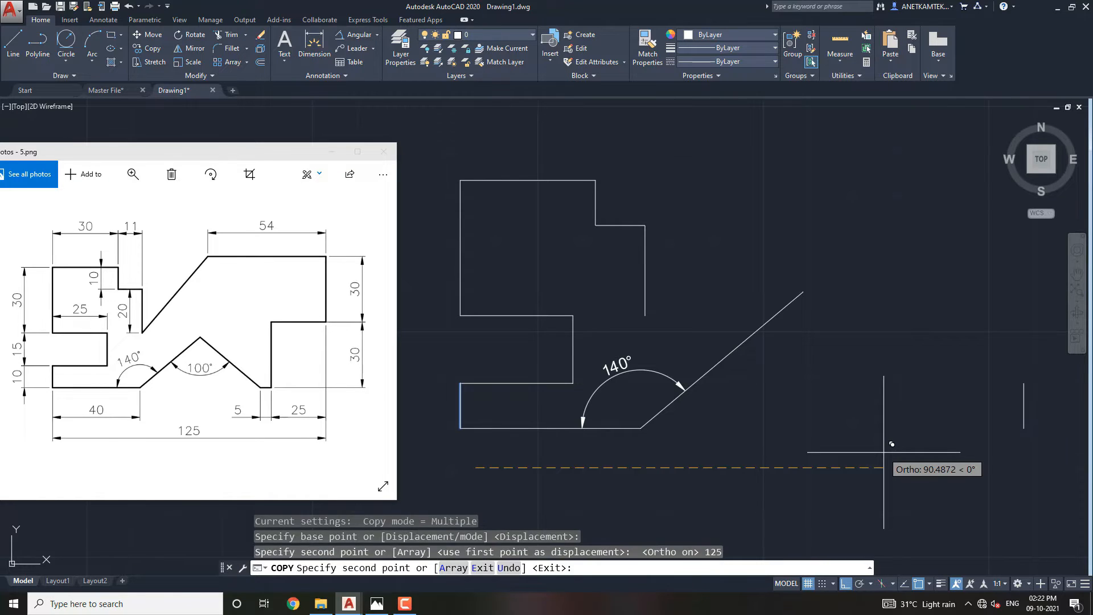
pyautogui.press('Escape')
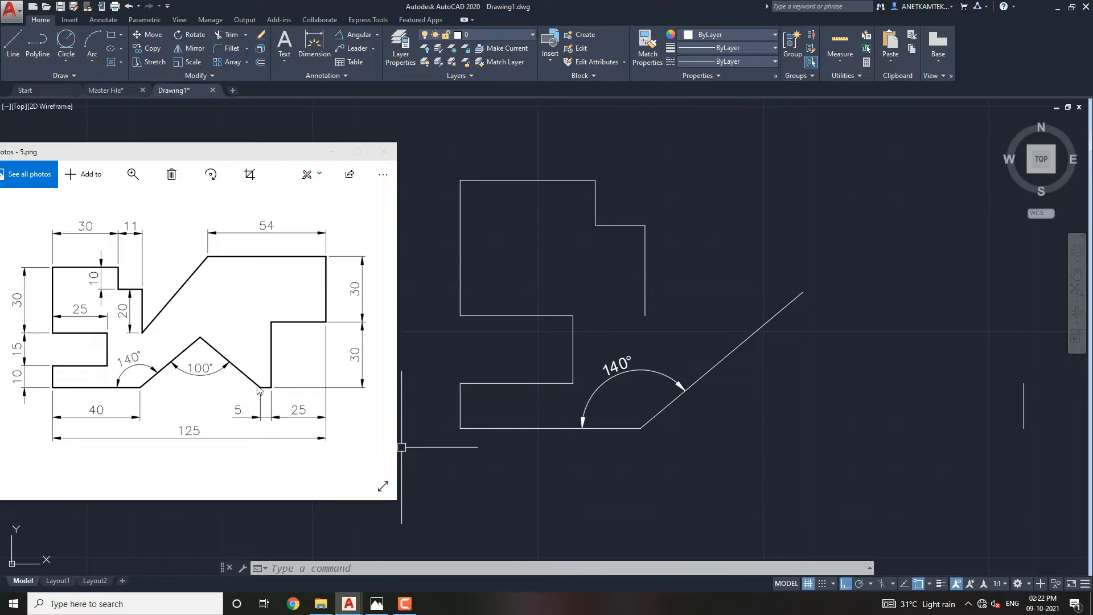
# Move the copied 10-unit vertical line 25 units to the left
pyautogui.click(1034, 393)
pyautogui.click(969, 415)
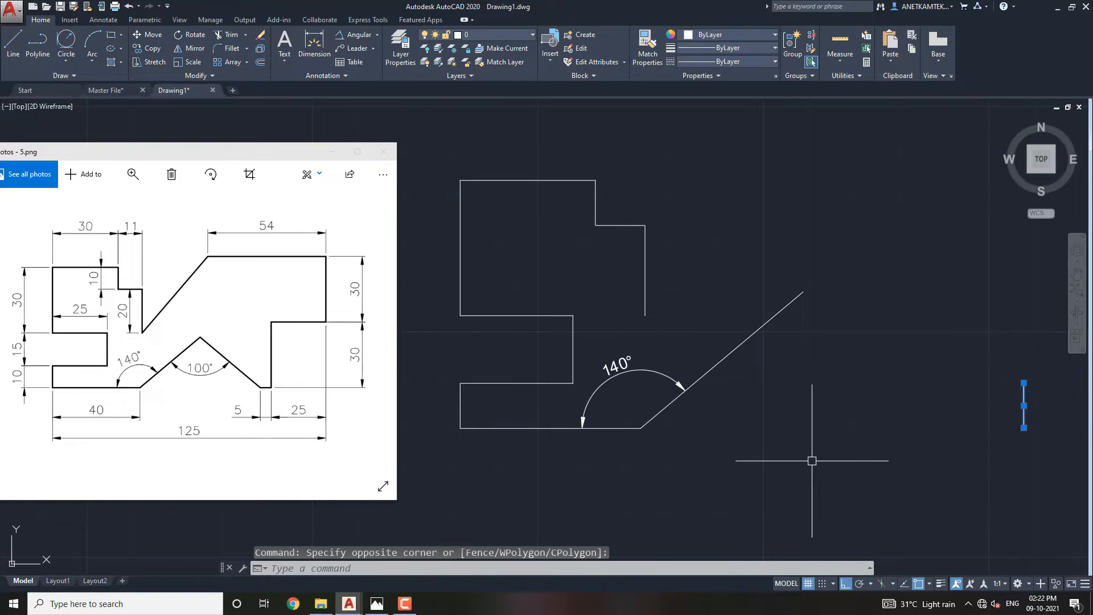
pyautogui.press('Return')
pyautogui.click(832, 454)
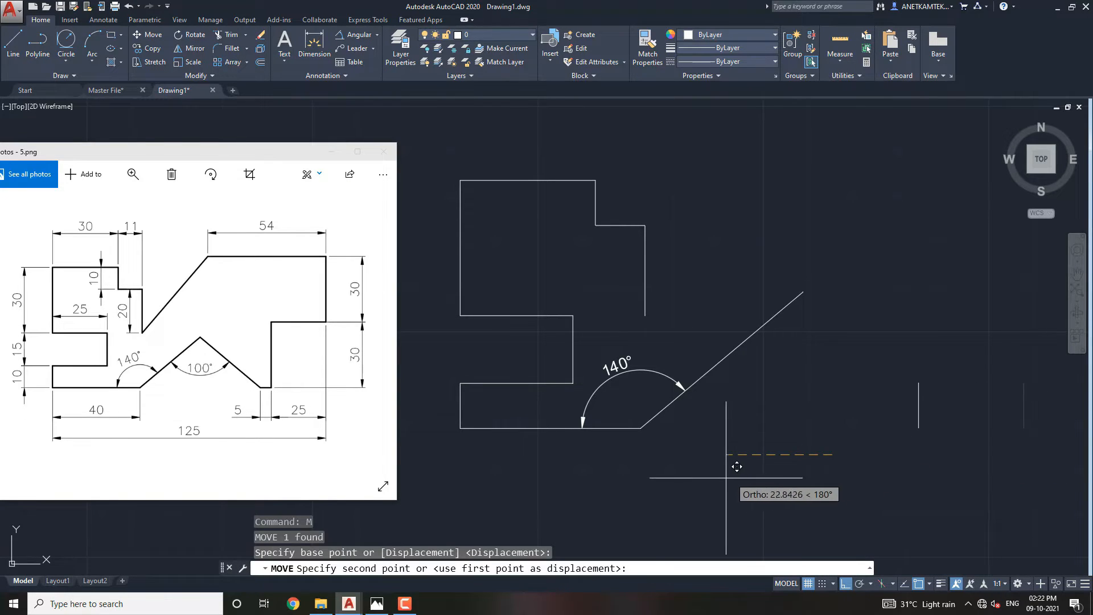
pyautogui.write('25')
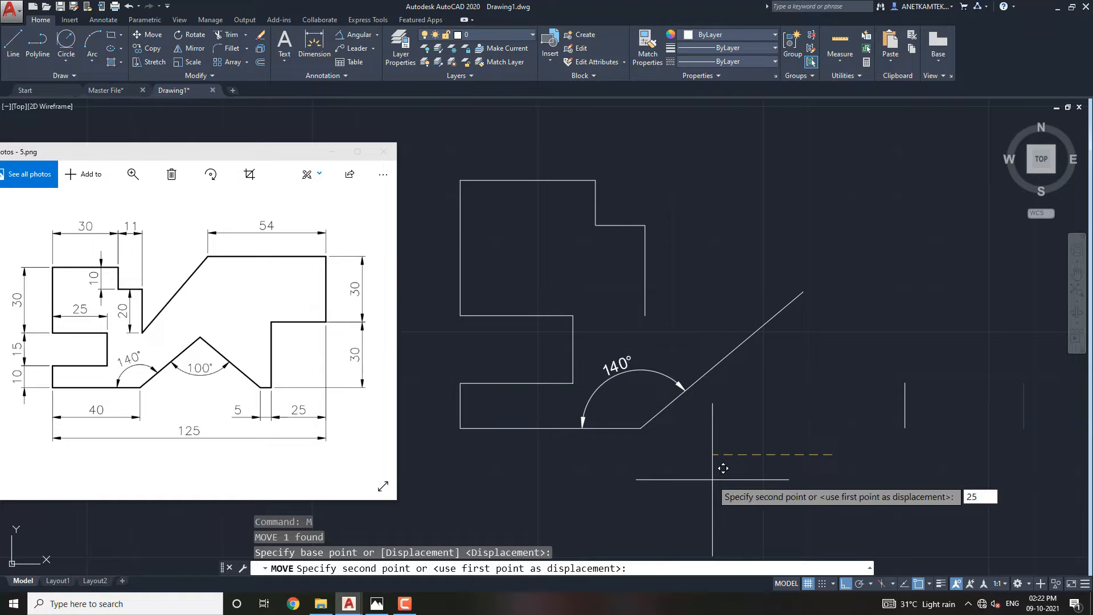
pyautogui.press('Return')
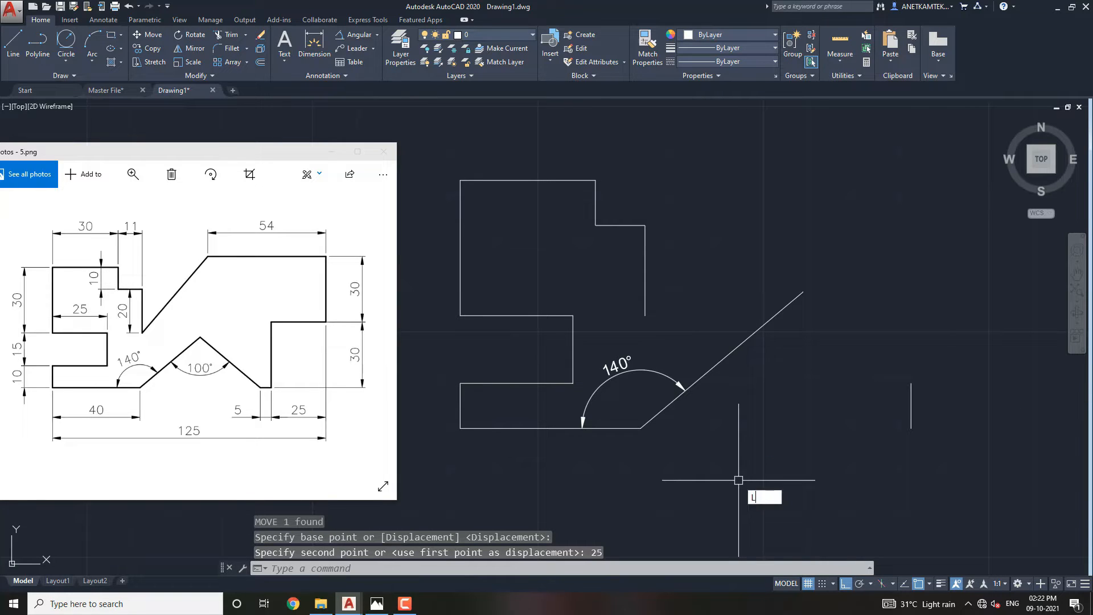
# Draw a 5-unit horizontal line to the left from the lower end of the moved vertical line
pyautogui.write('L')
pyautogui.press('Return')
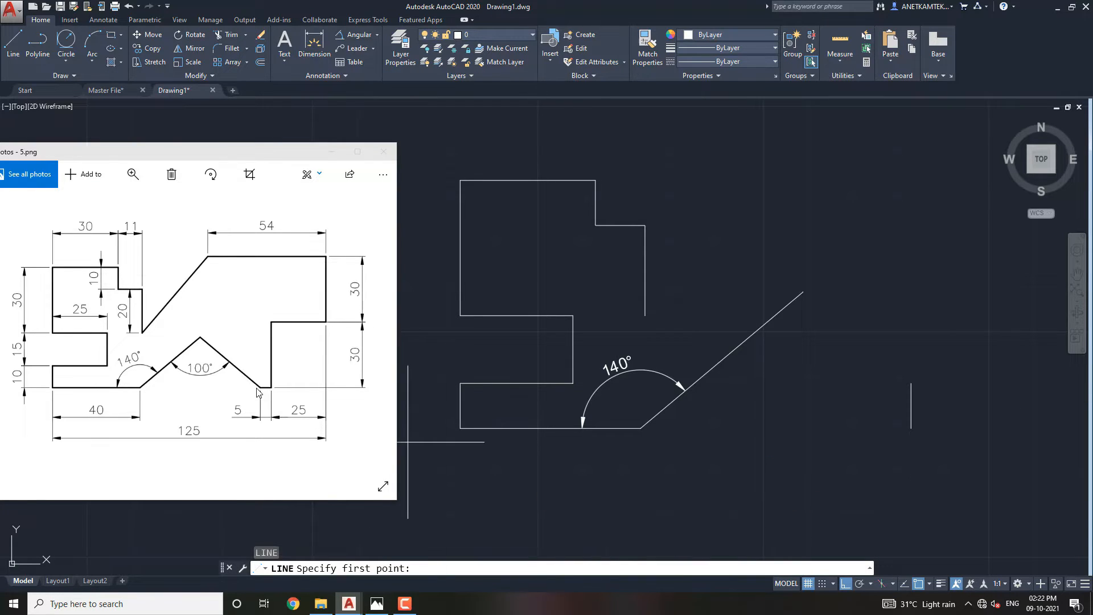
pyautogui.click(911, 428)
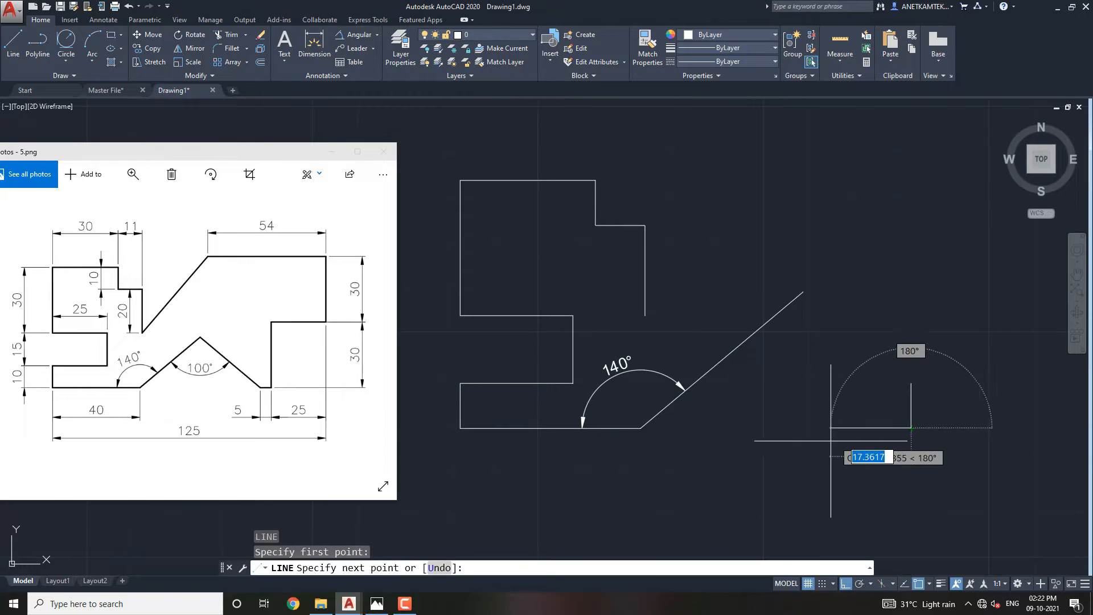
pyautogui.write('5')
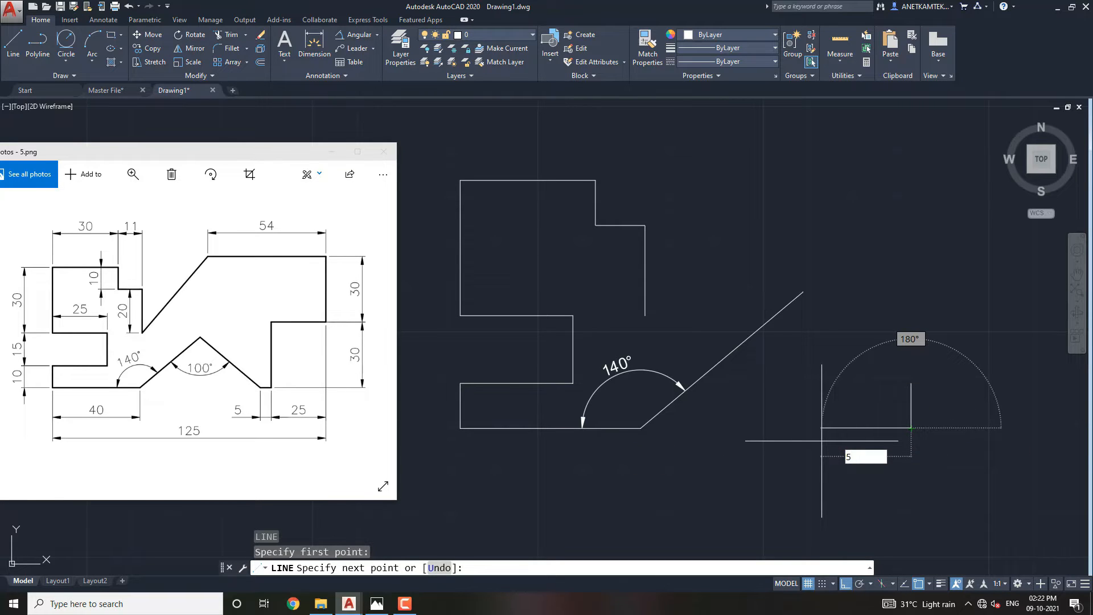
pyautogui.press('Return')
pyautogui.press('Escape')
pyautogui.moveTo(825, 445); pyautogui.dragTo(817, 445, button='middle')
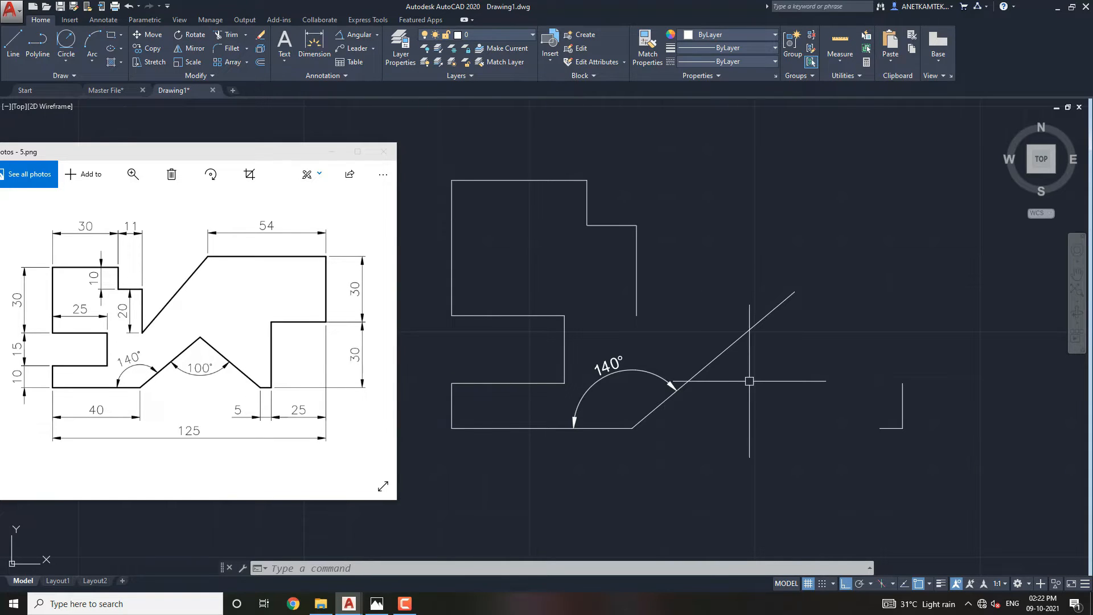
# Draw a vertical construction line down from the inclined line's upper end to well below the bottom edge's level
pyautogui.press('Return')
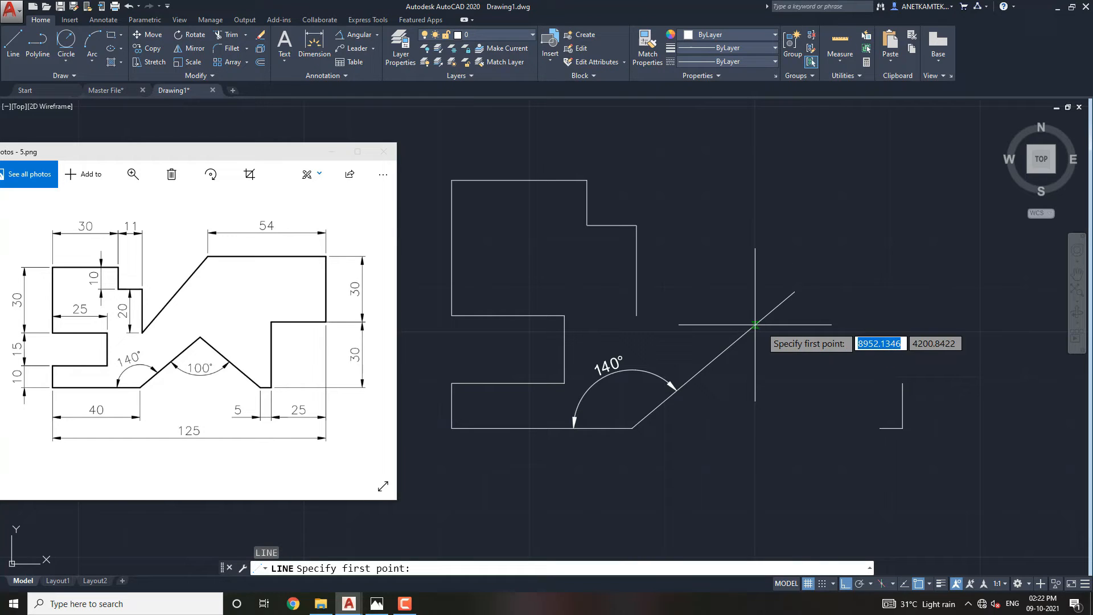
pyautogui.click(793, 293)
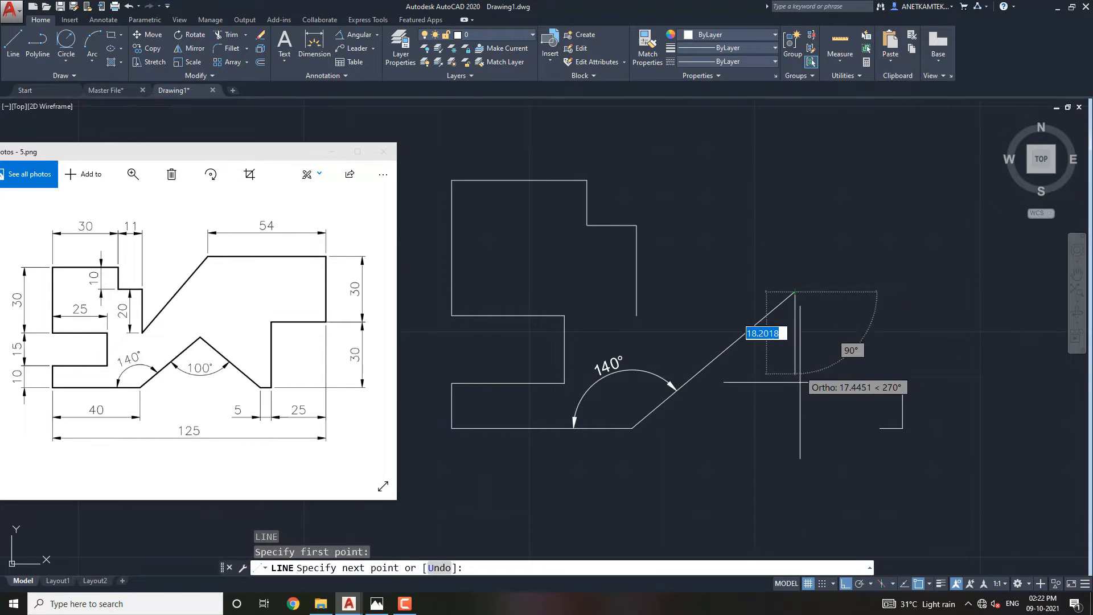
pyautogui.click(795, 510)
pyautogui.press('Escape')
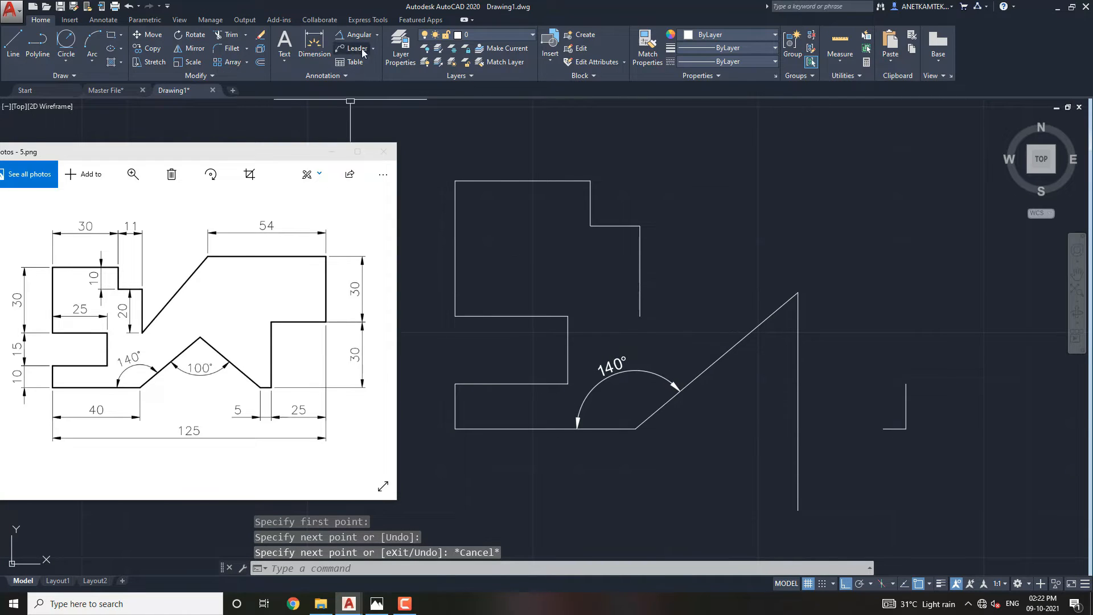
# Add an angular dimension between the bottom edge and the inclined line, placing its arc beneath the inclined line
pyautogui.click(353, 34)
pyautogui.click(602, 428)
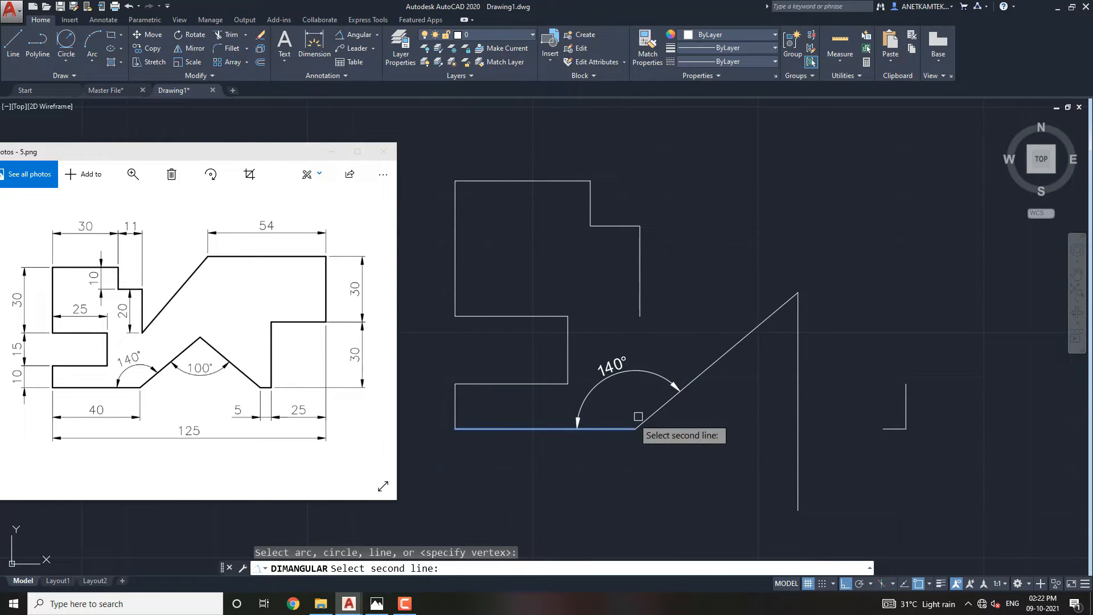
pyautogui.click(666, 403)
pyautogui.click(716, 410)
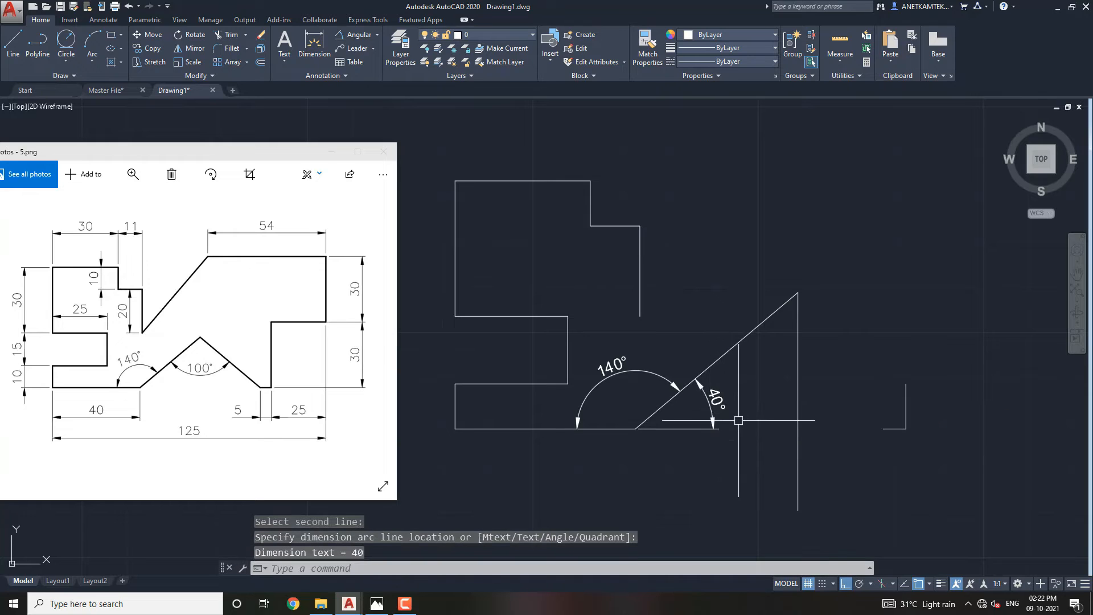
pyautogui.scroll(2, 723, 415)
pyautogui.moveTo(698, 409); pyautogui.dragTo(677, 421, button='middle')
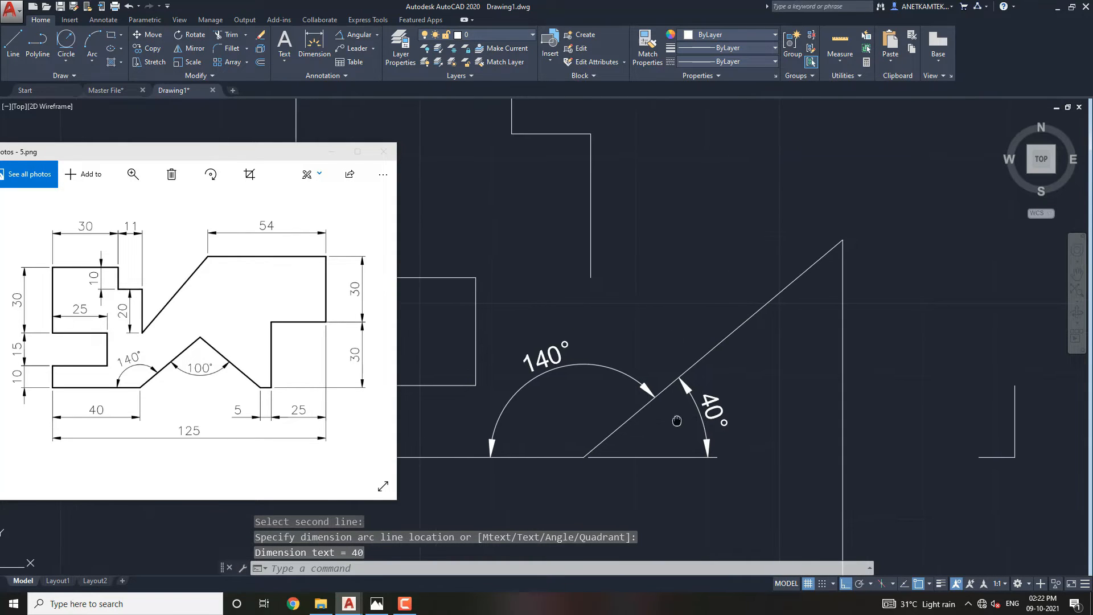
# Add an angular dimension between the vertical construction line and the 40-unit bottom edge, placing its arc inside the triangle
pyautogui.press('Return')
pyautogui.click(842, 396)
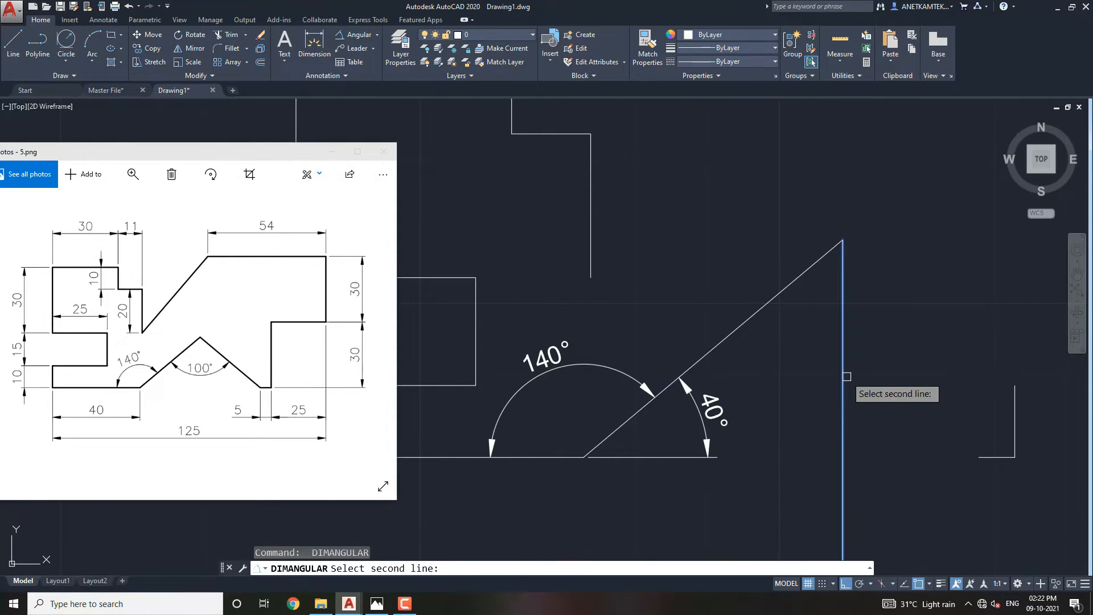
pyautogui.click(534, 455)
pyautogui.click(776, 445)
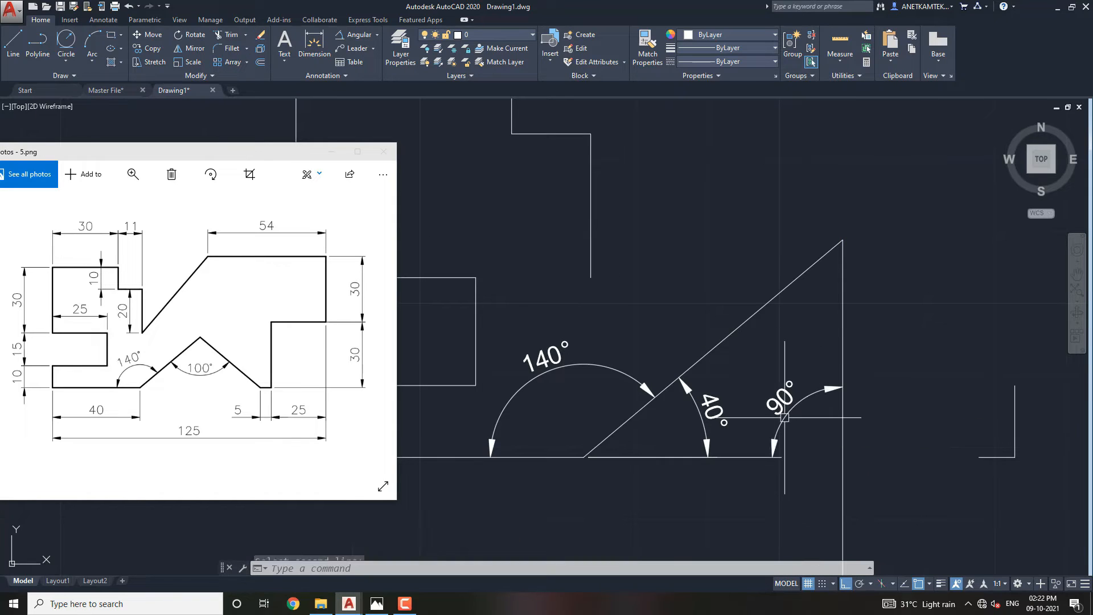
pyautogui.moveTo(775, 445); pyautogui.dragTo(780, 453, button='middle')
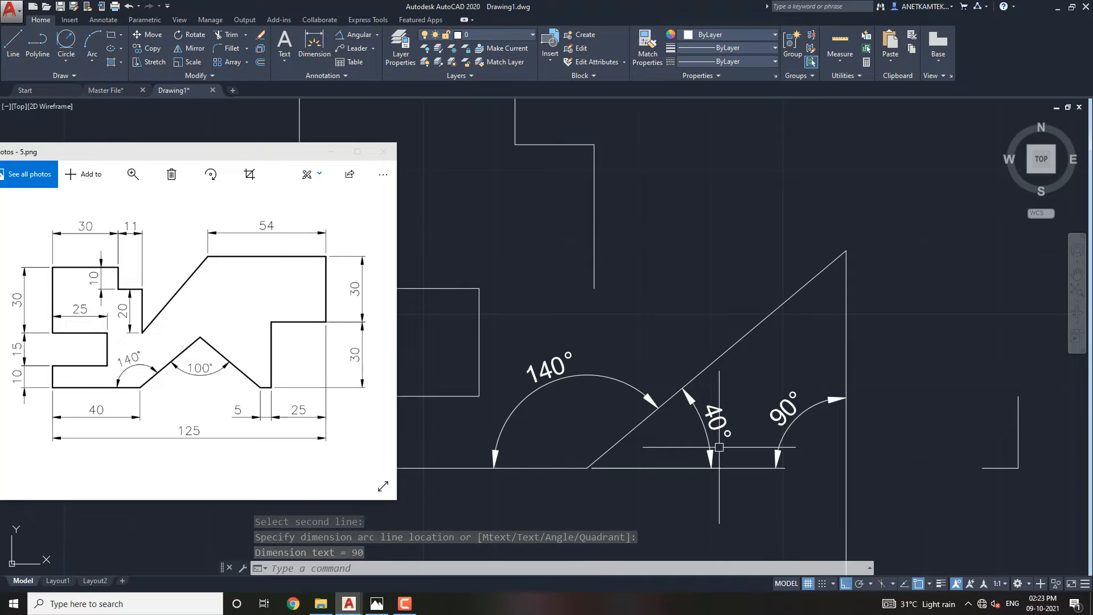
# Add an angular dimension between the inclined line and the vertical construction line, placing its arc below their shared apex
pyautogui.click(357, 35)
pyautogui.click(779, 307)
pyautogui.click(844, 337)
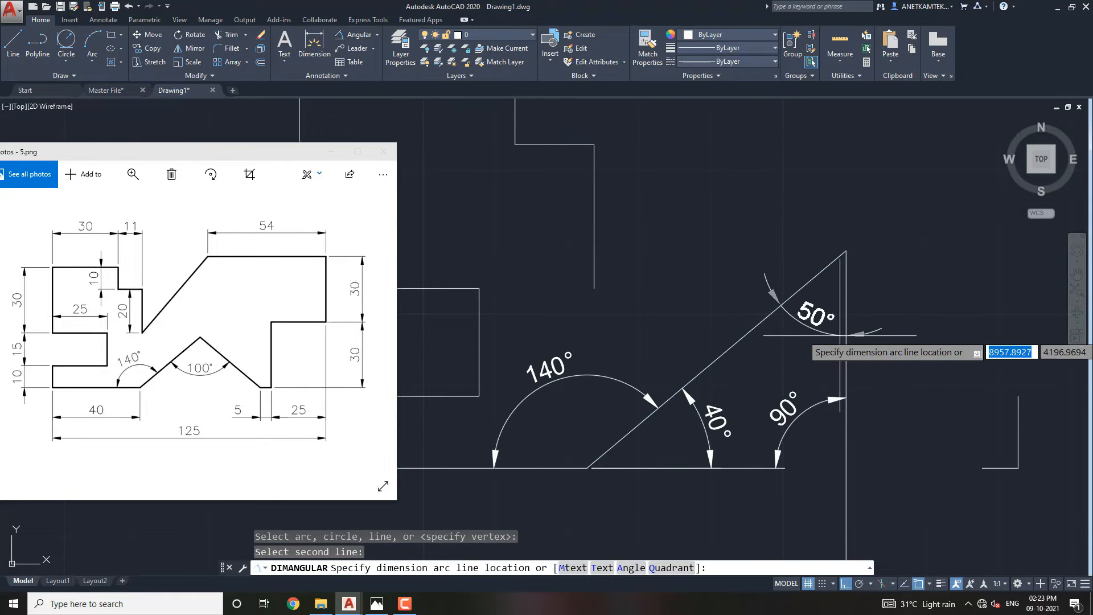
pyautogui.click(803, 340)
pyautogui.scroll(-2, 725, 388)
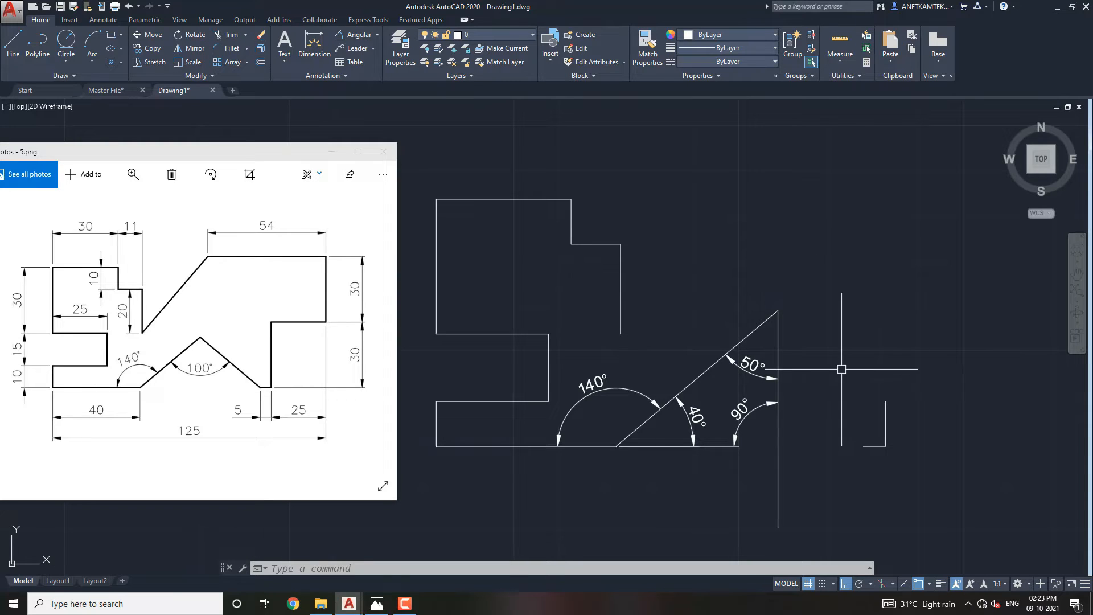
pyautogui.moveTo(793, 398); pyautogui.dragTo(768, 396, button='middle')
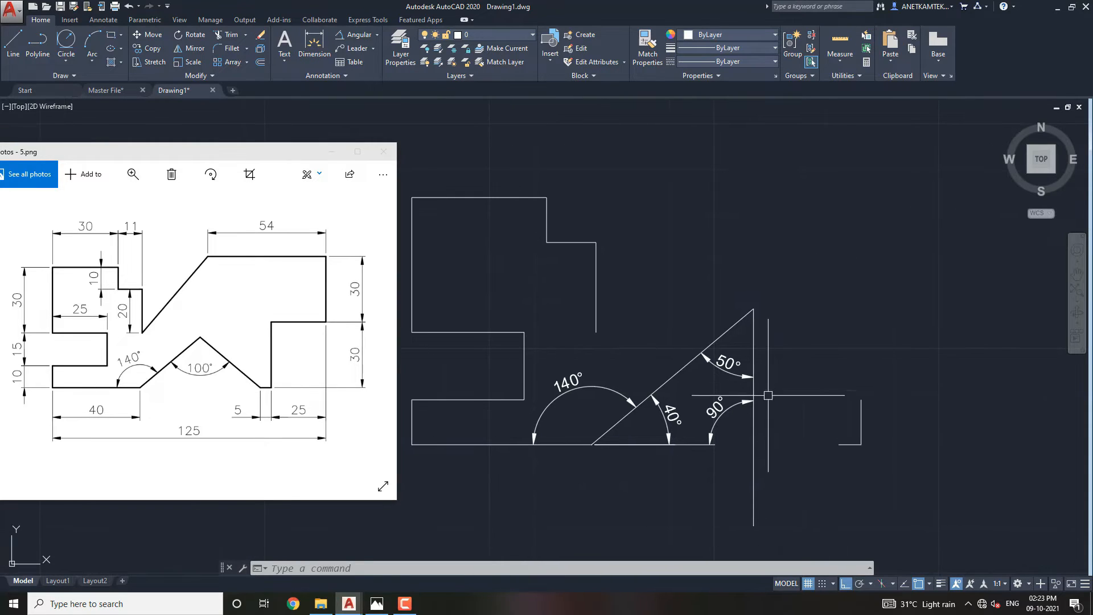
# Mirror the inclined line about the vertical construction line through its upper end, keeping the source line
pyautogui.click(723, 335)
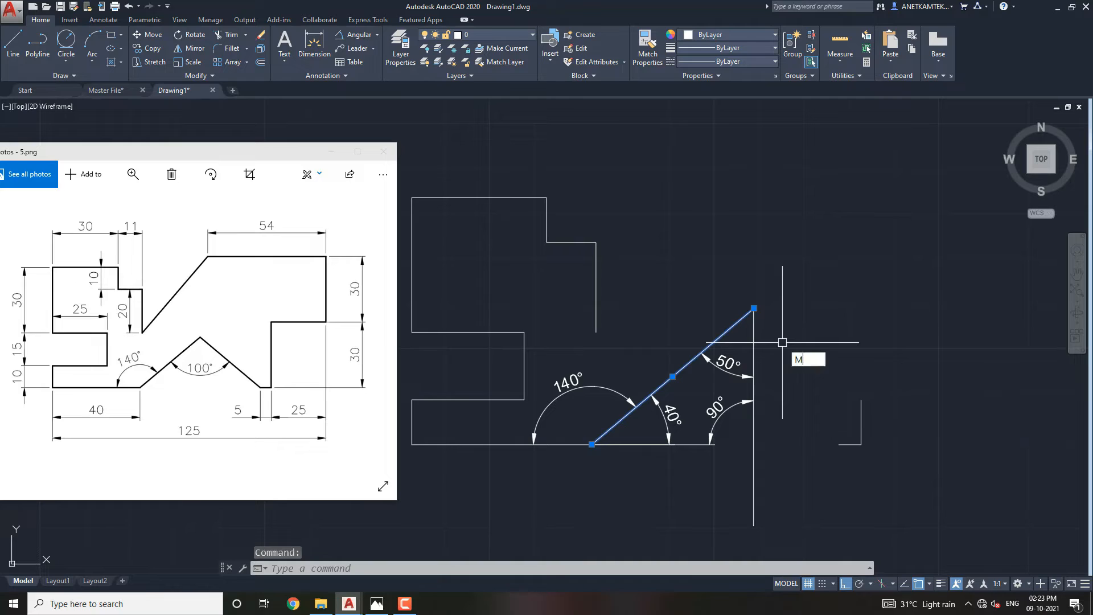
pyautogui.press('Return')
pyautogui.click(753, 309)
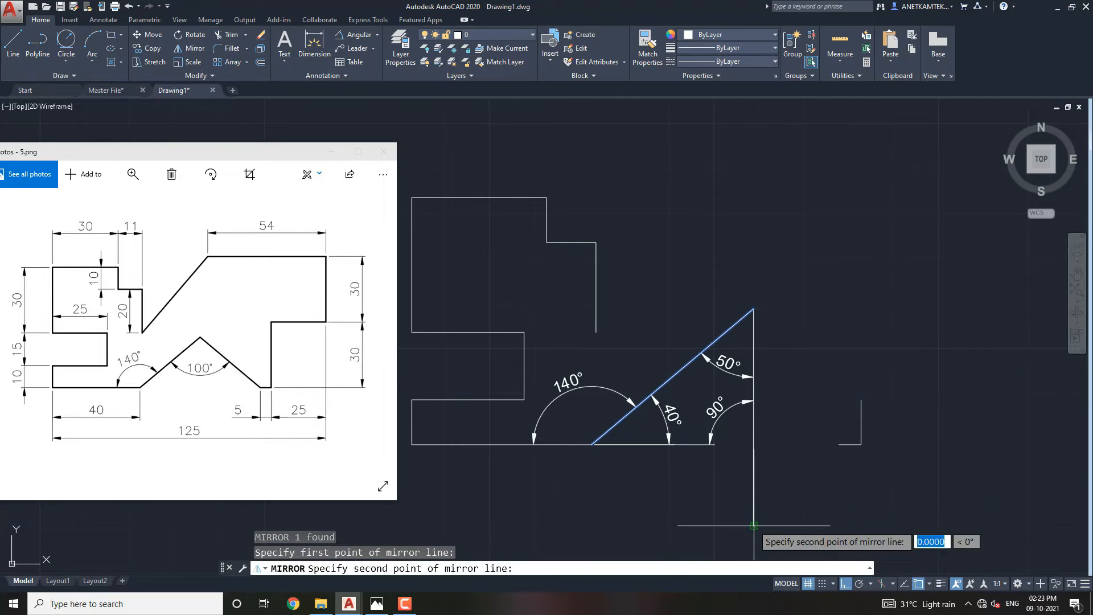
pyautogui.click(762, 237)
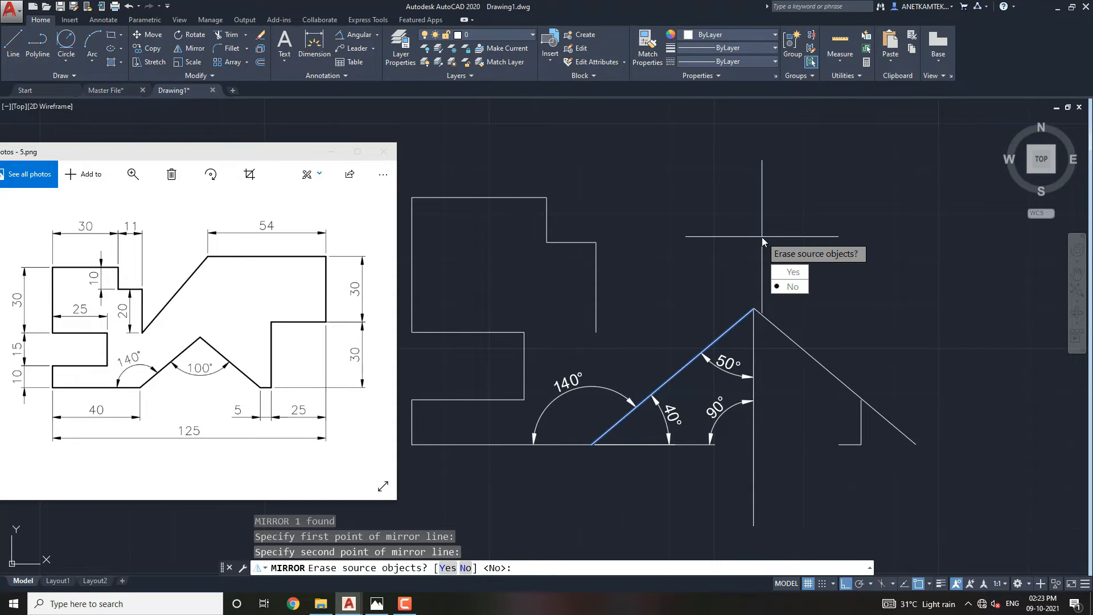
pyautogui.press('Return')
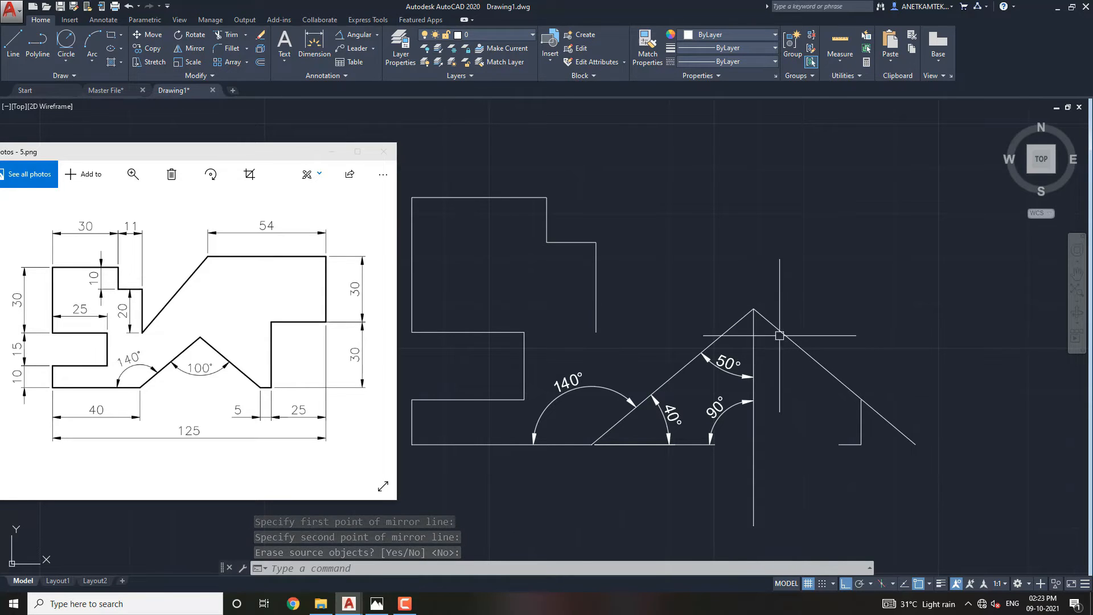
pyautogui.click(754, 325)
pyautogui.moveTo(764, 378); pyautogui.dragTo(797, 376, button='middle')
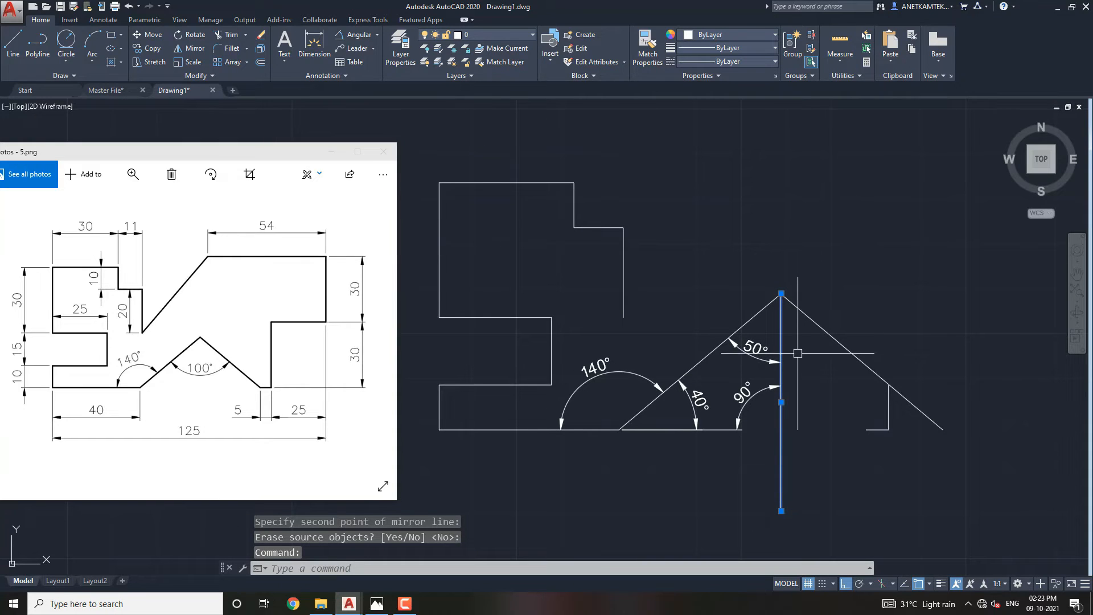
pyautogui.press('Escape')
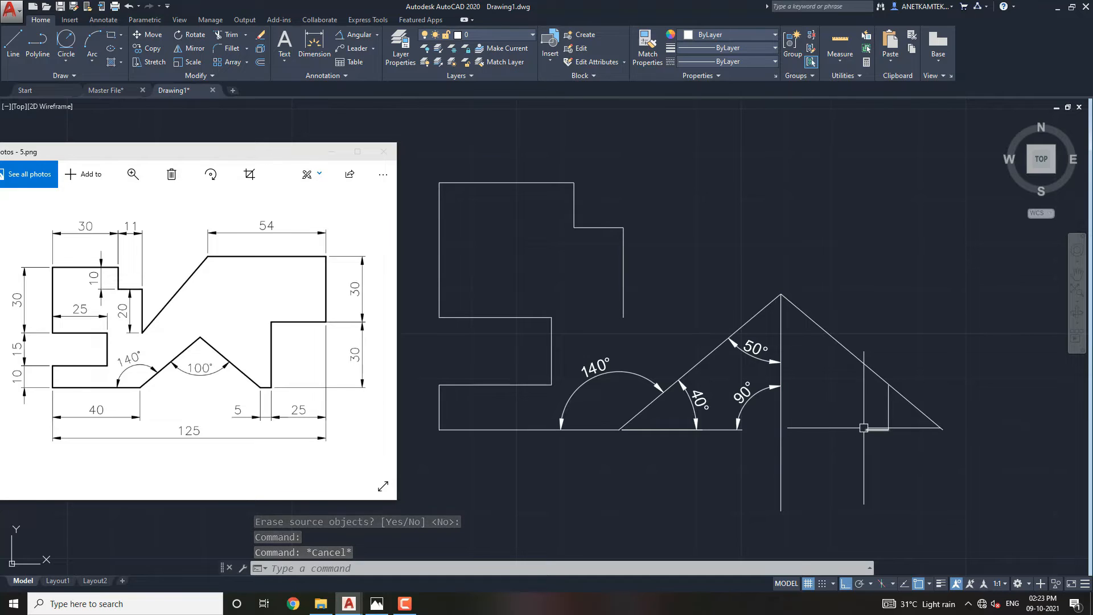
# Move the mirrored inclined line by its lower end onto the inner end of the 5-unit bottom edge
pyautogui.click(938, 426)
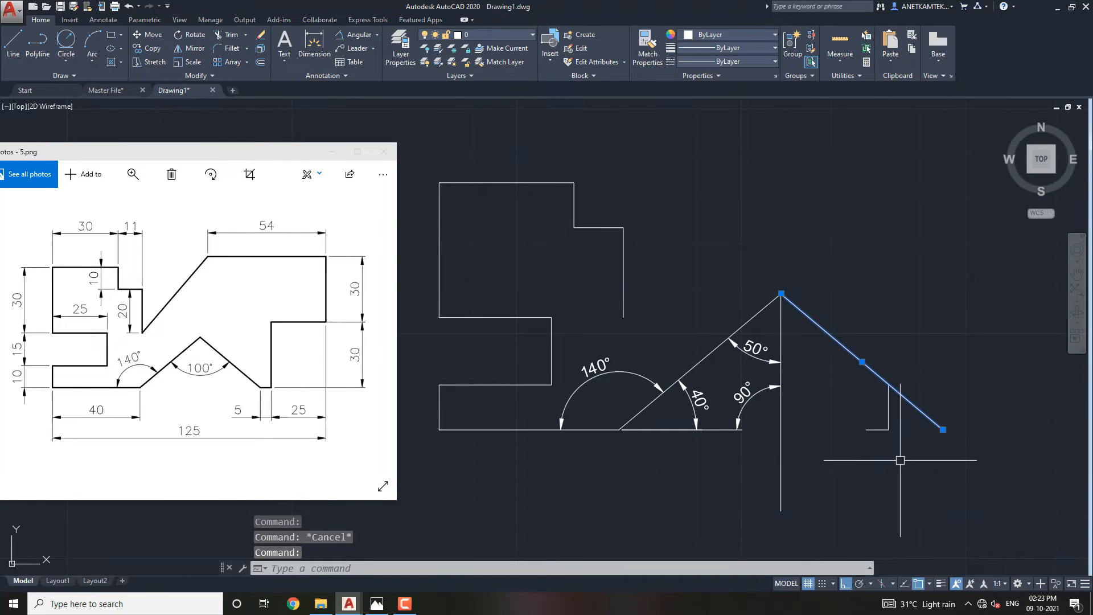
pyautogui.write('m')
pyautogui.press('Return')
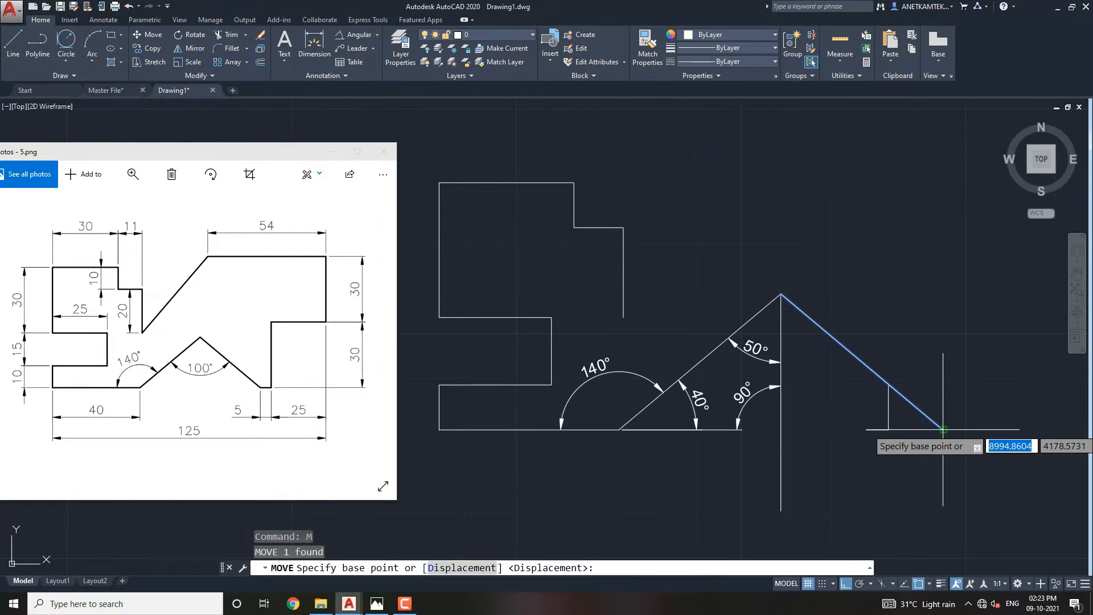
pyautogui.click(943, 429)
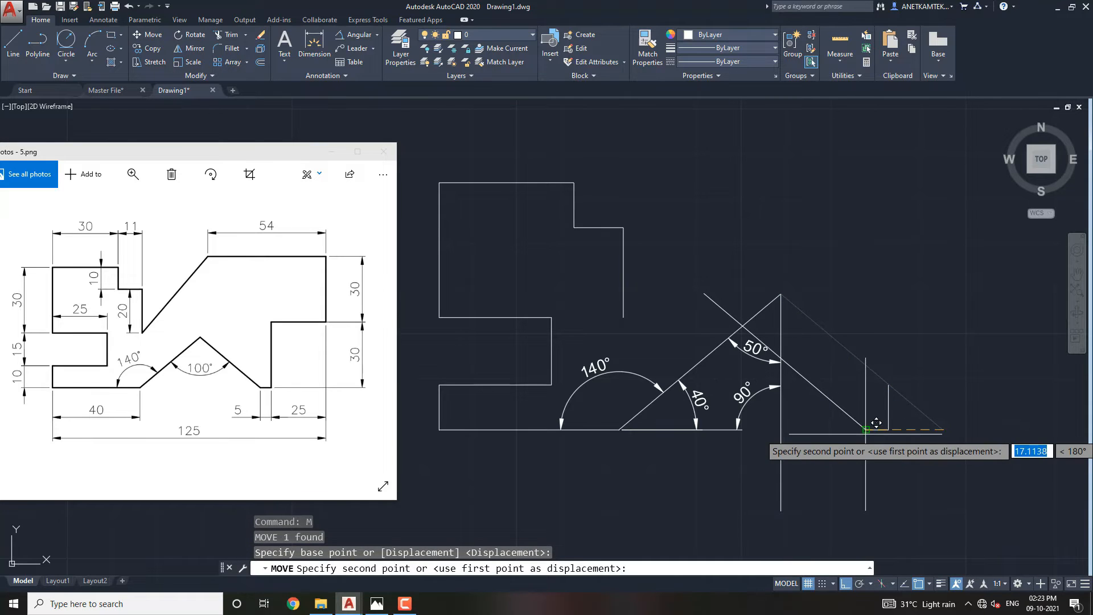
pyautogui.click(867, 428)
# Delete the vertical and horizontal construction lines together with all four angular dimensions around the inclined lines
pyautogui.scroll(2, 785, 411)
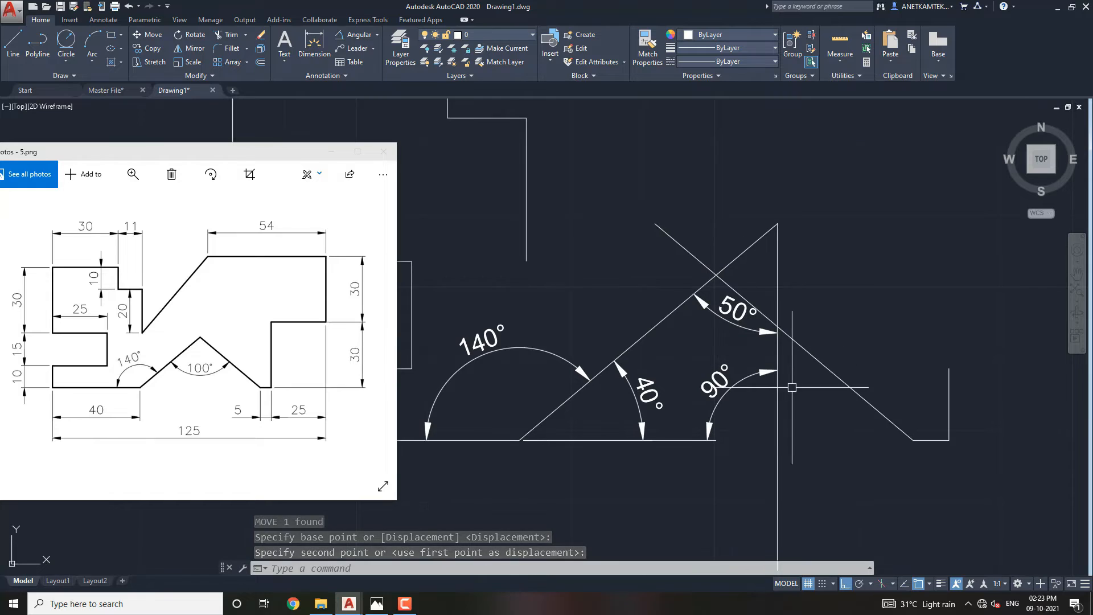
pyautogui.moveTo(791, 387); pyautogui.dragTo(810, 374, button='middle')
pyautogui.press('Escape')
pyautogui.click(814, 449)
pyautogui.click(646, 370)
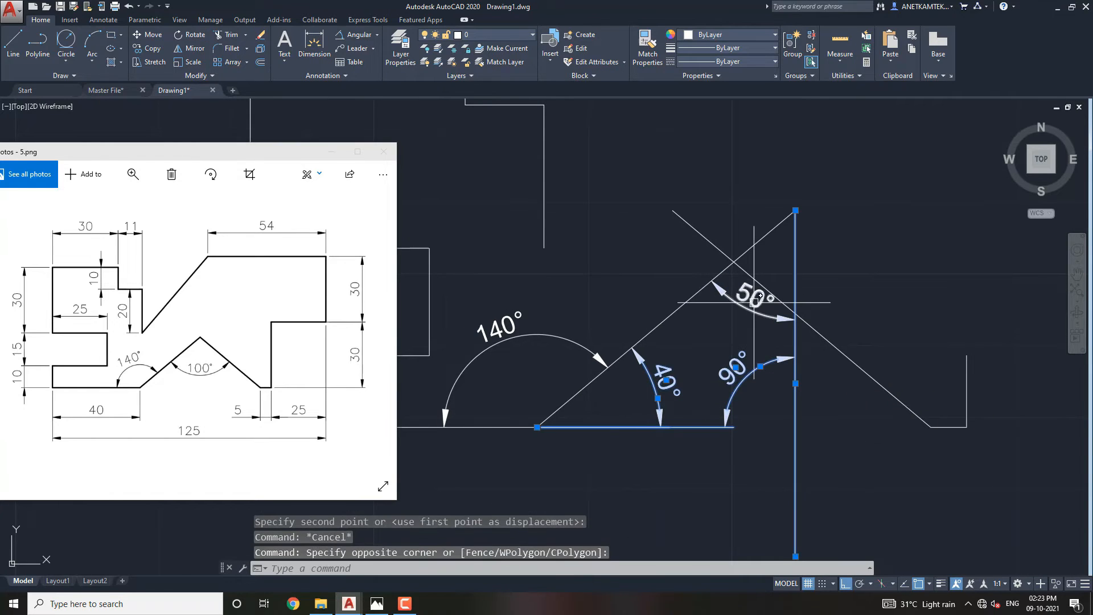
pyautogui.click(760, 295)
pyautogui.click(563, 333)
pyautogui.click(540, 353)
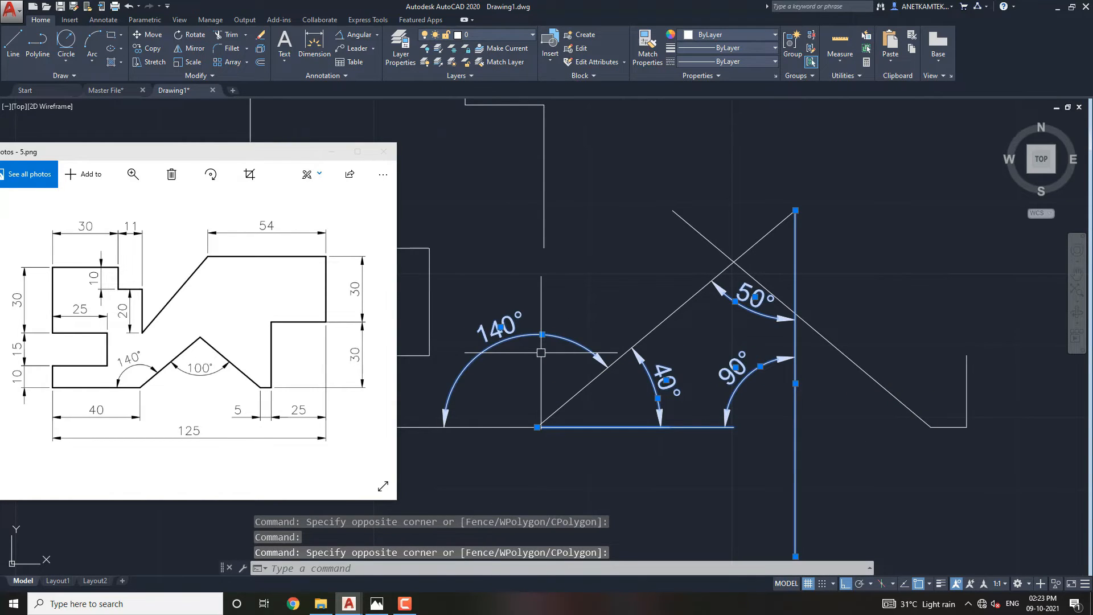
pyautogui.press('Delete')
# Trim the ends of both inclined lines that extend above their intersection
pyautogui.scroll(-2, 698, 367)
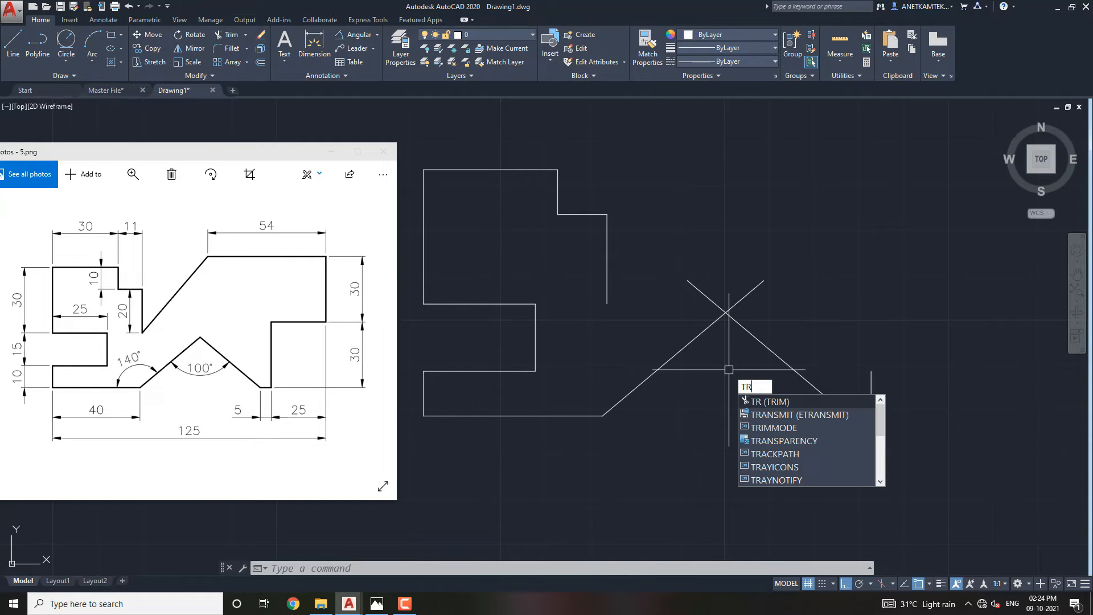
pyautogui.press('Return')
pyautogui.press('Return')
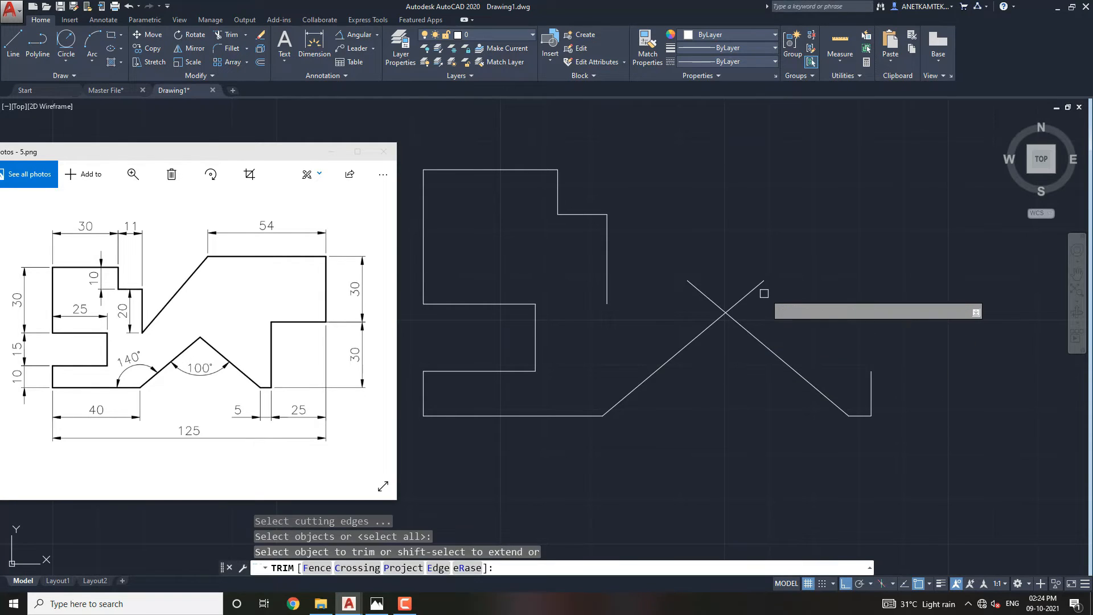
pyautogui.click(755, 290)
pyautogui.click(722, 292)
pyautogui.press('Escape')
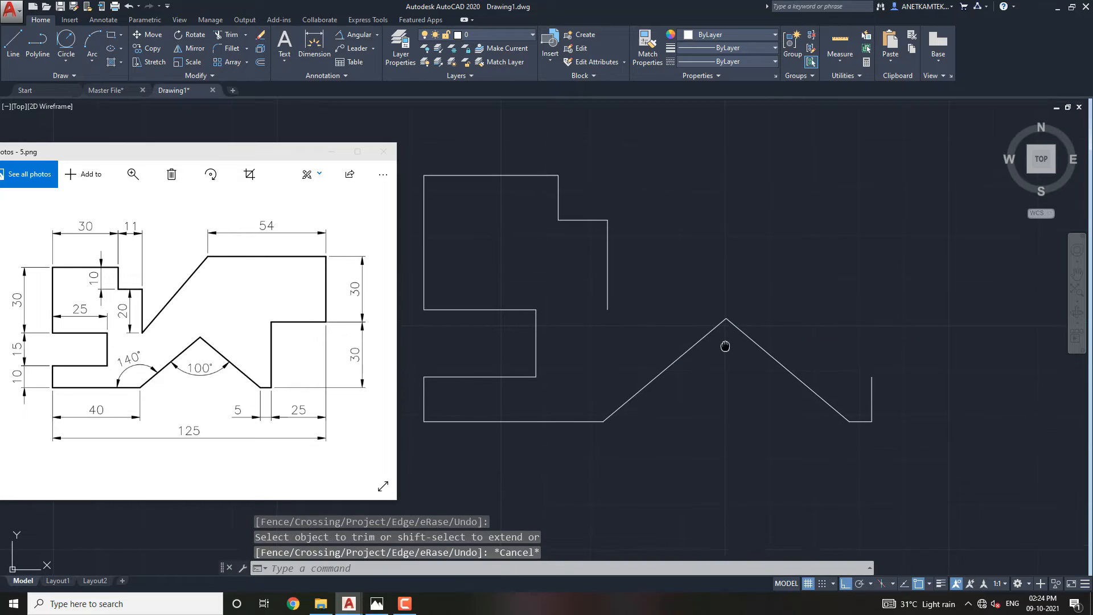
# Stretch the upper end of the short vertical edge beside the 5-unit bottom edge upward by 20 units
pyautogui.moveTo(764, 350); pyautogui.dragTo(799, 408, button='middle')
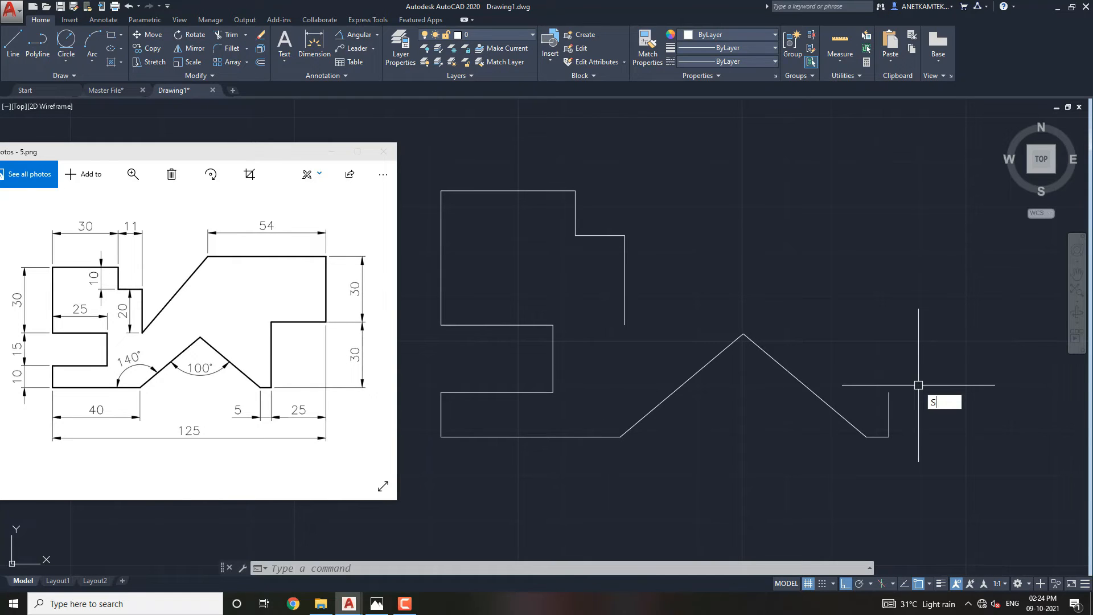
pyautogui.press('Return')
pyautogui.click(918, 362)
pyautogui.click(871, 393)
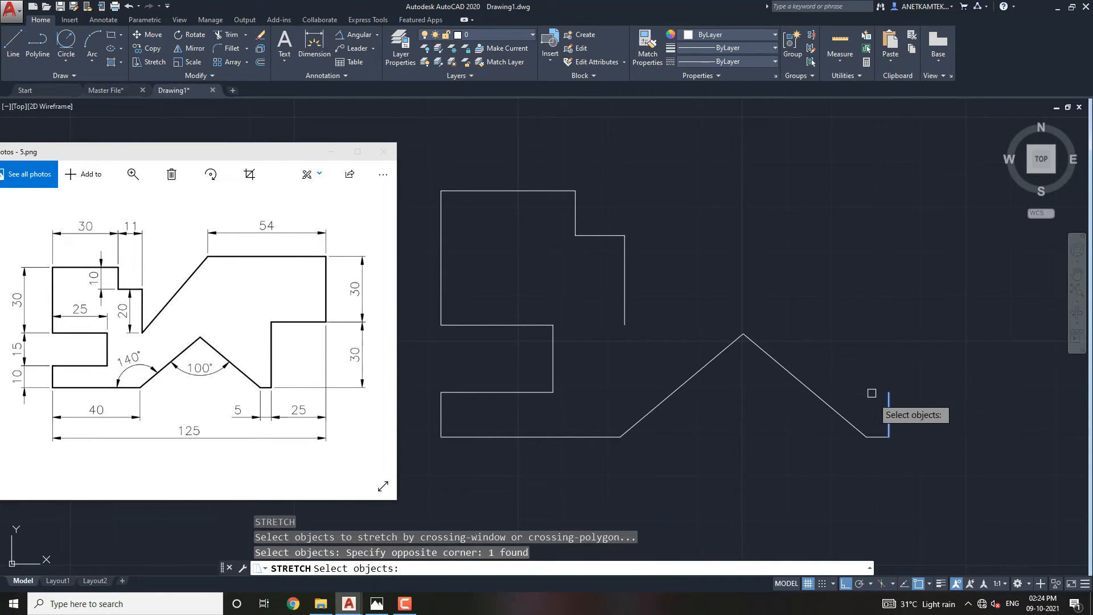
pyautogui.press('Return')
pyautogui.click(917, 376)
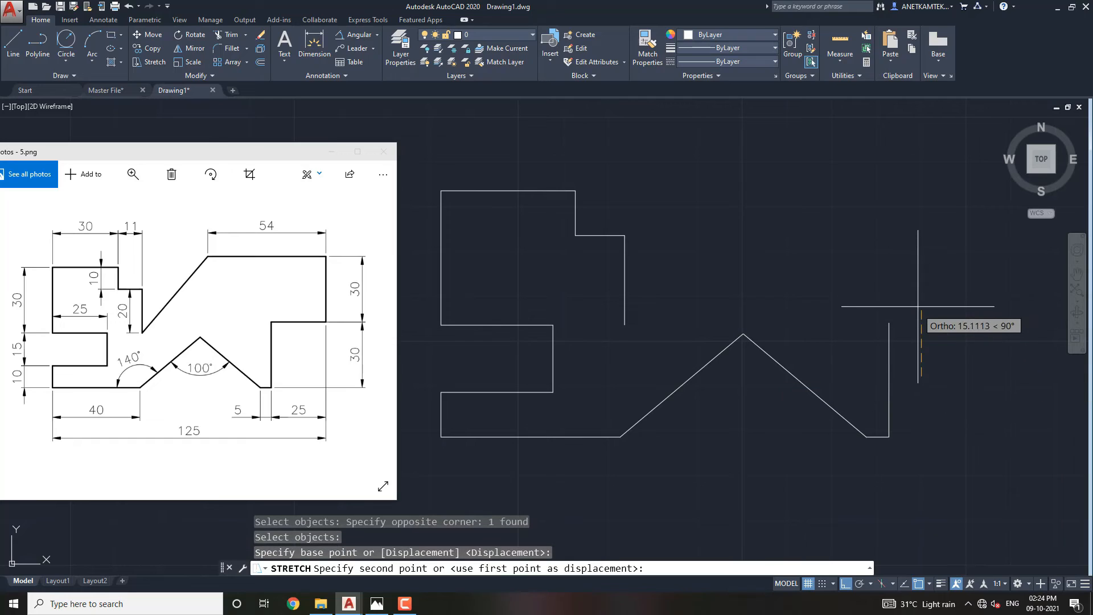
pyautogui.write('5')
pyautogui.press('Return')
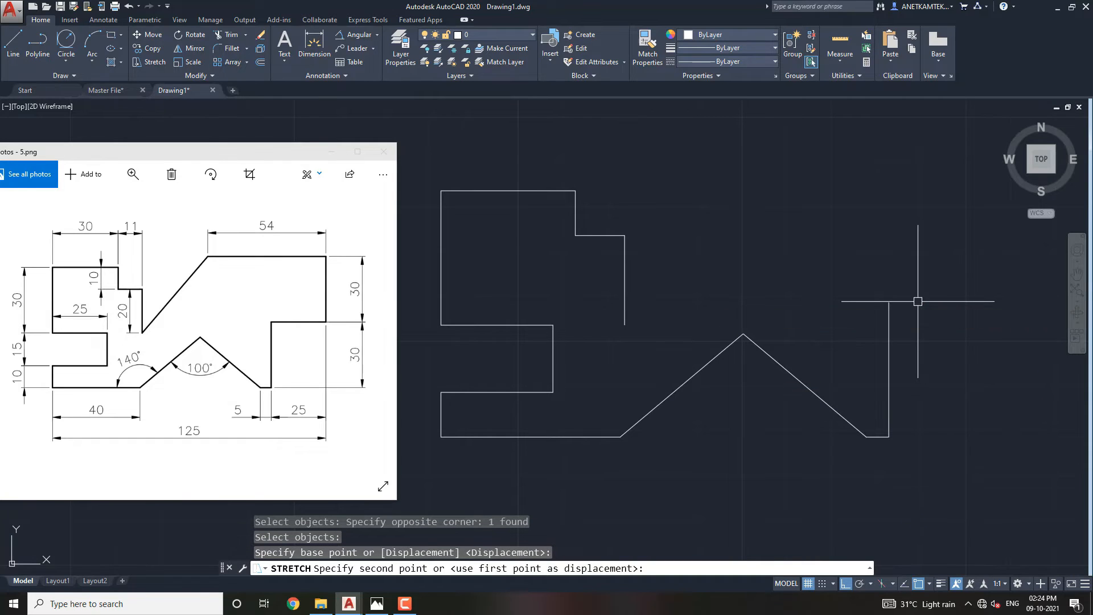
pyautogui.write('20')
pyautogui.press('Return')
pyautogui.press('Escape')
# Draw lines from the stretched edge's upper end: 25 right, 30 up, 54 left, closing diagonally at the open end of the stepped edge
pyautogui.scroll(-2, 735, 350)
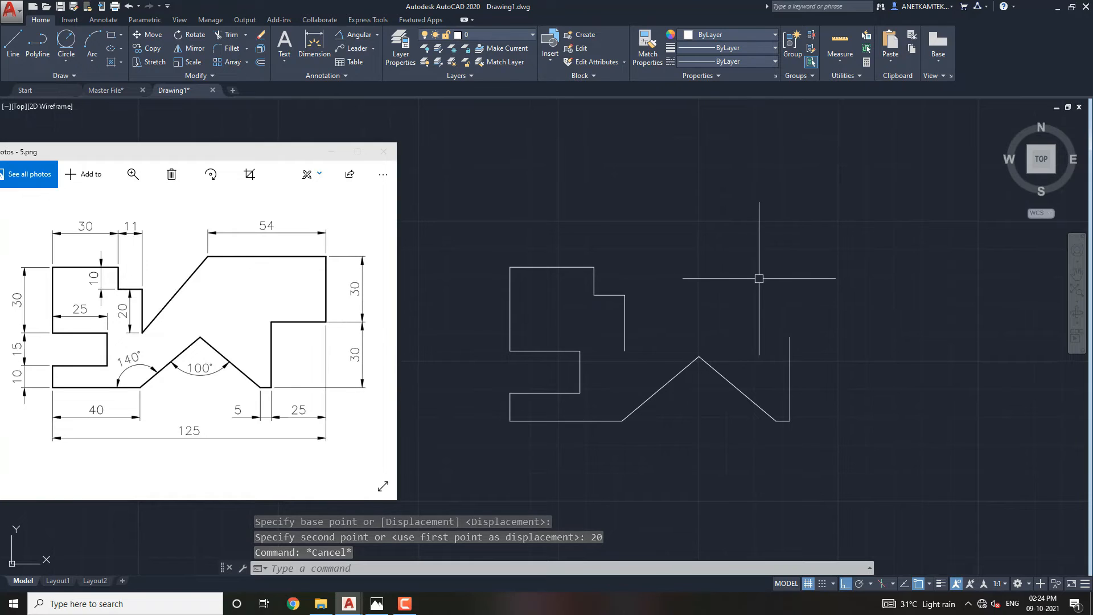
pyautogui.write('L')
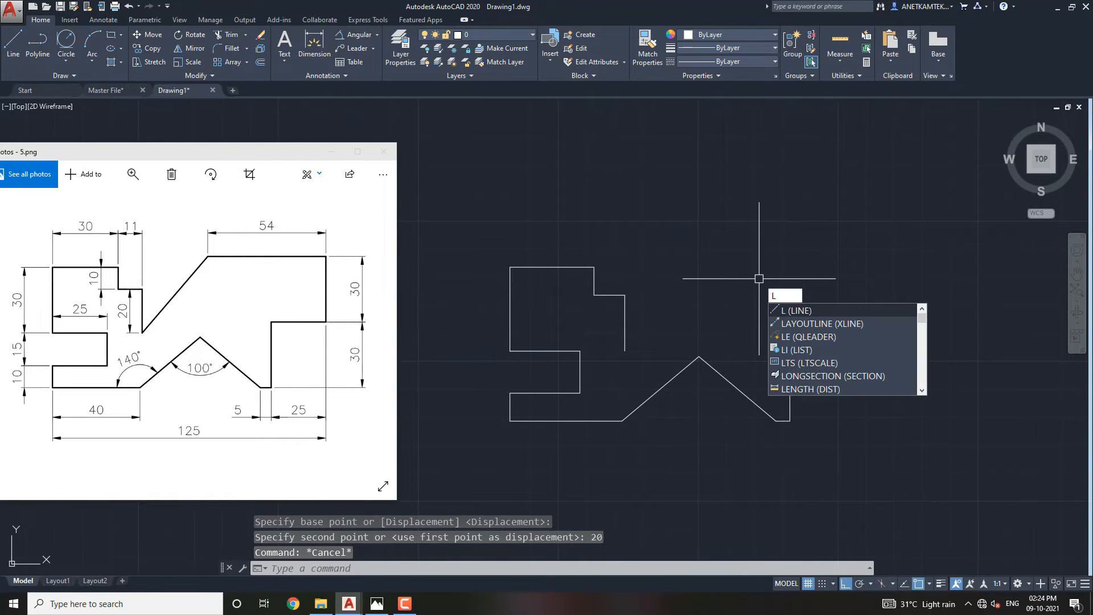
pyautogui.press('Return')
pyautogui.click(790, 337)
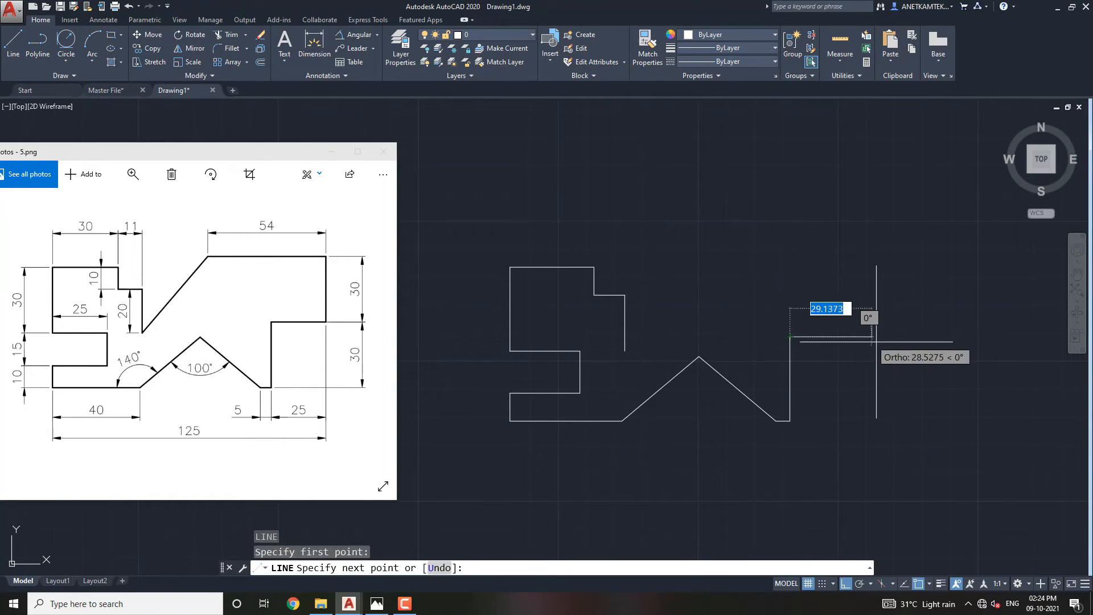
pyautogui.write('25')
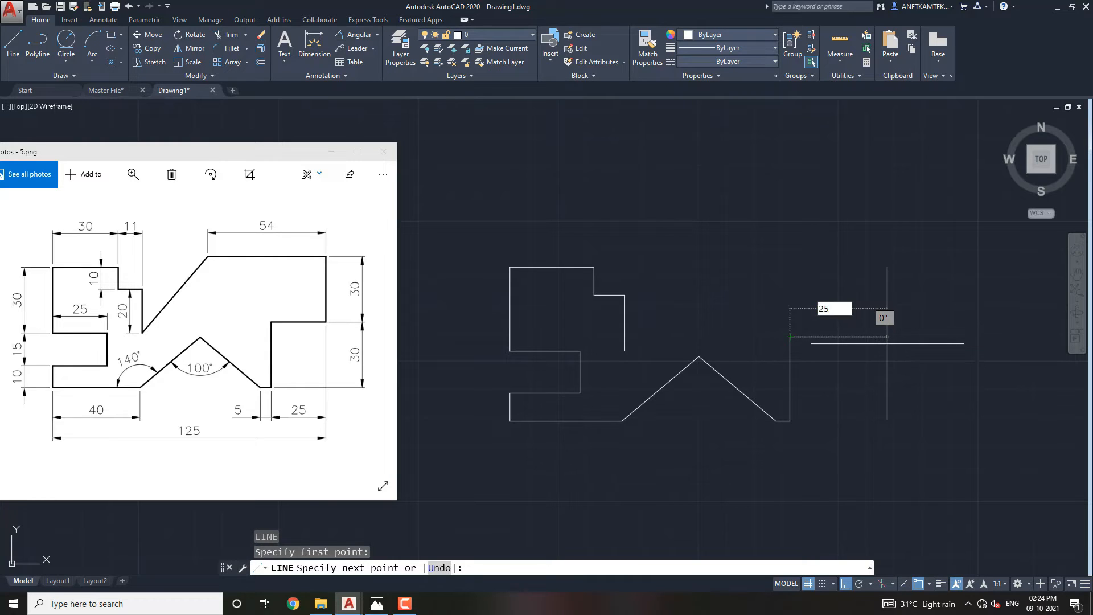
pyautogui.press('Return')
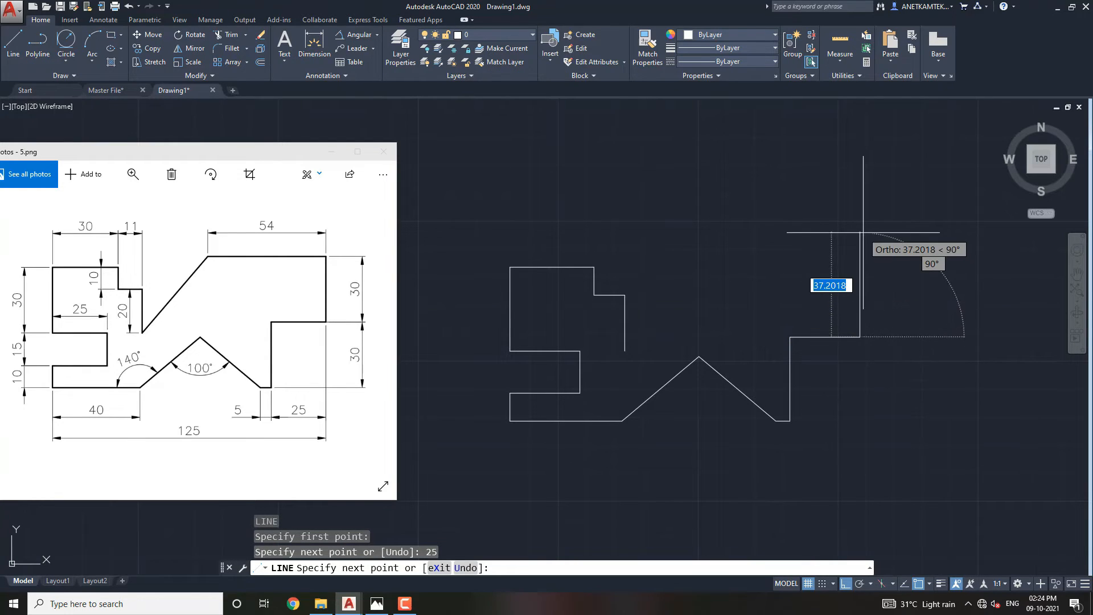
pyautogui.write('30')
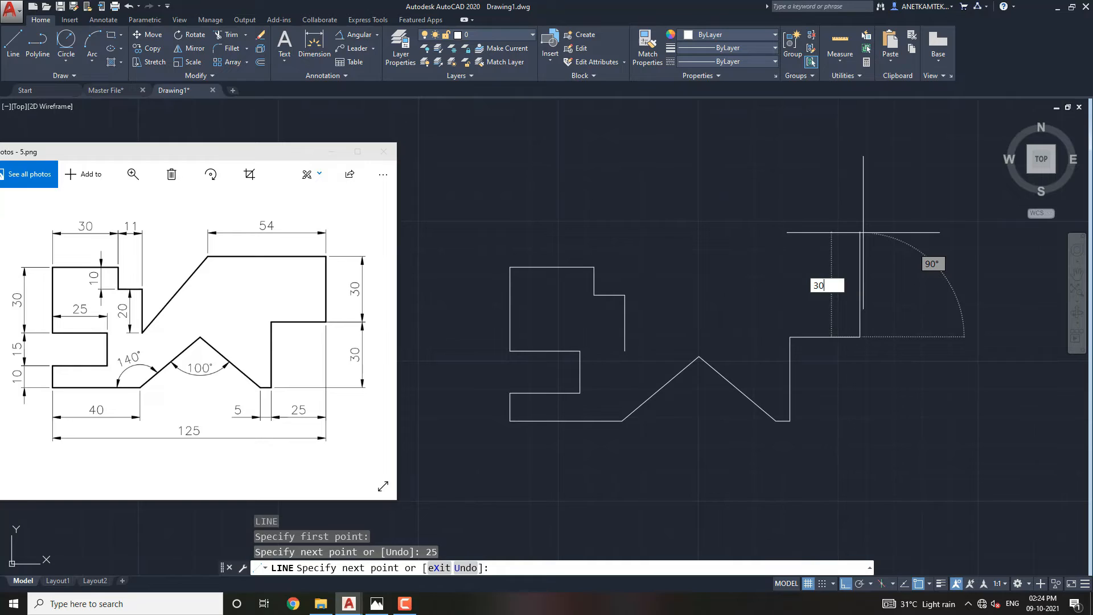
pyautogui.press('Return')
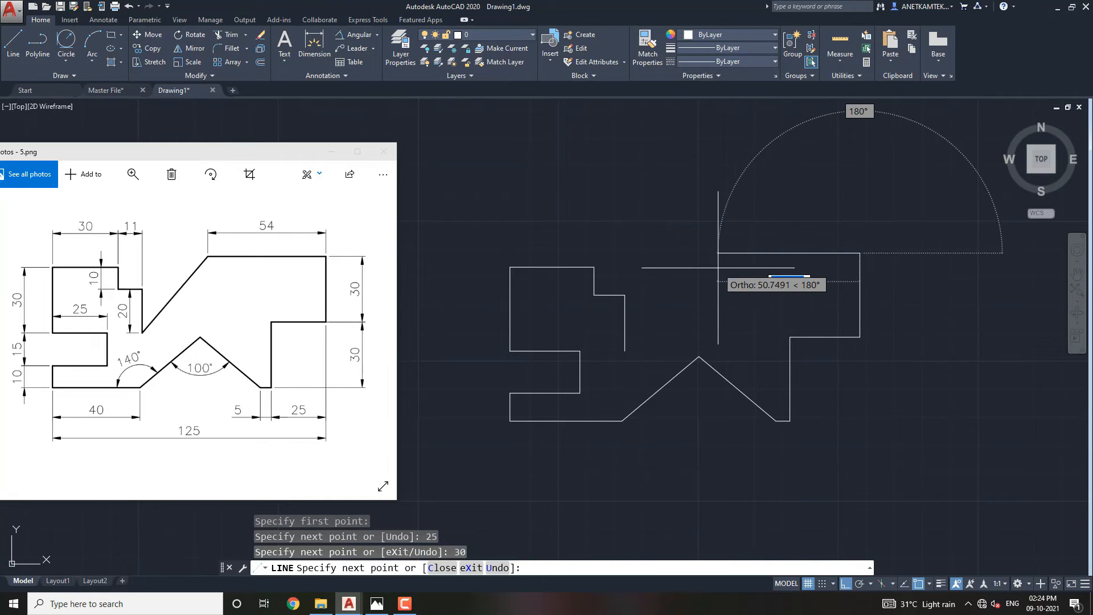
pyautogui.write('54')
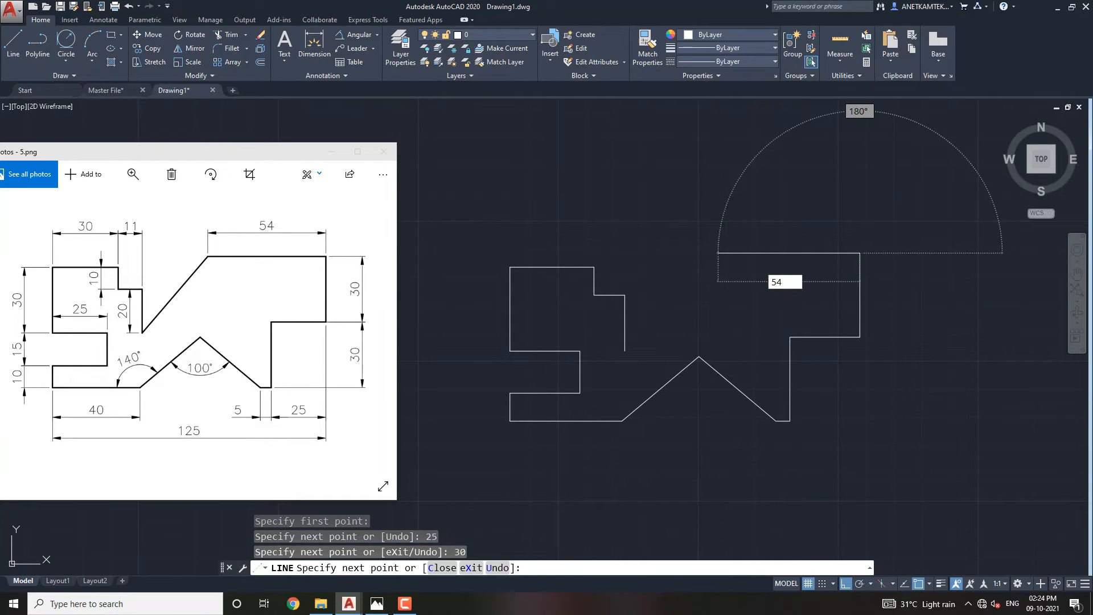
pyautogui.press('Return')
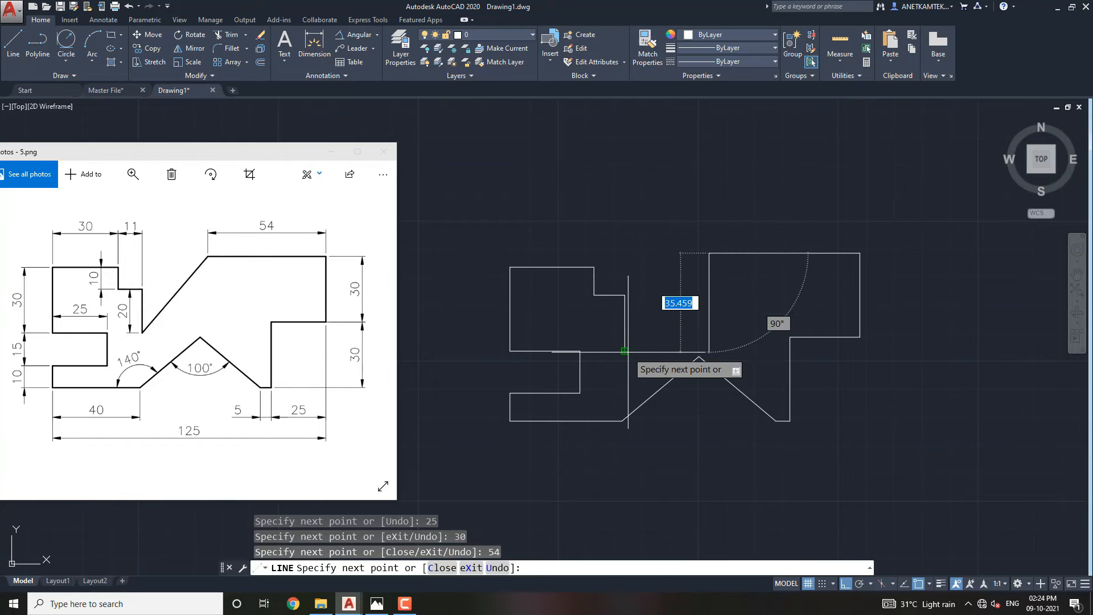
pyautogui.click(624, 350)
pyautogui.press('Escape')
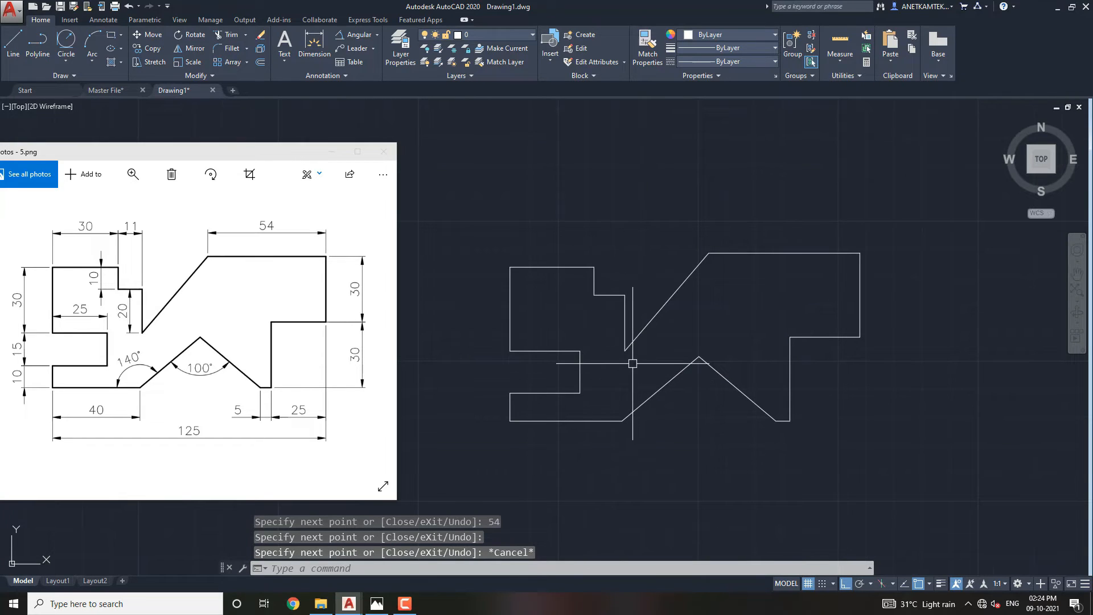
# Set the lineweight of the whole profile to 0.30 mm and turn on lineweight display
pyautogui.moveTo(632, 363); pyautogui.dragTo(648, 360, button='middle')
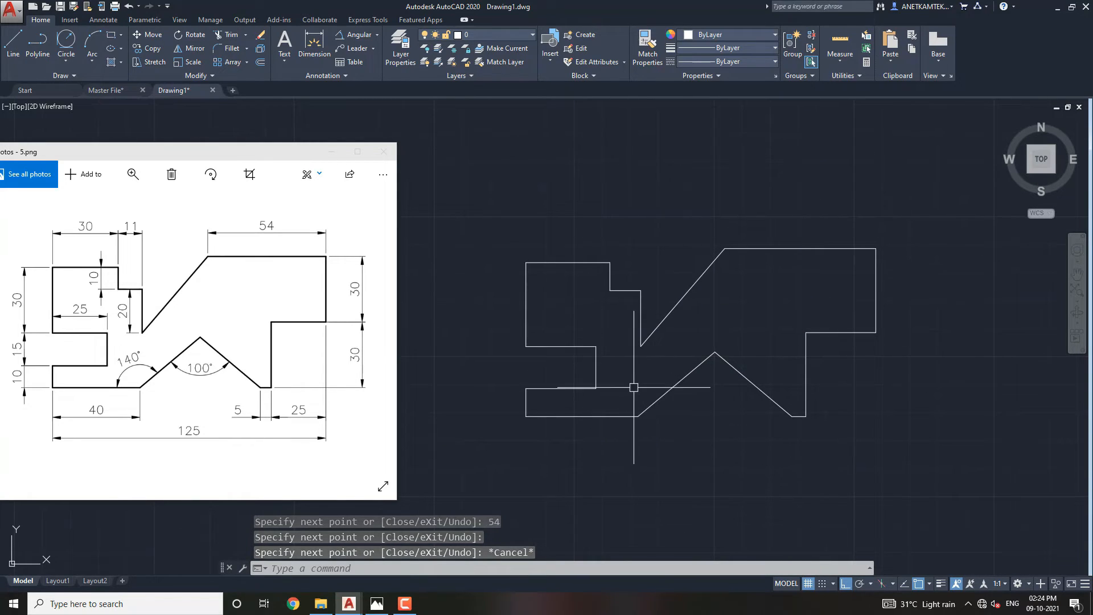
pyautogui.scroll(2, 649, 356)
pyautogui.scroll(-2, 649, 356)
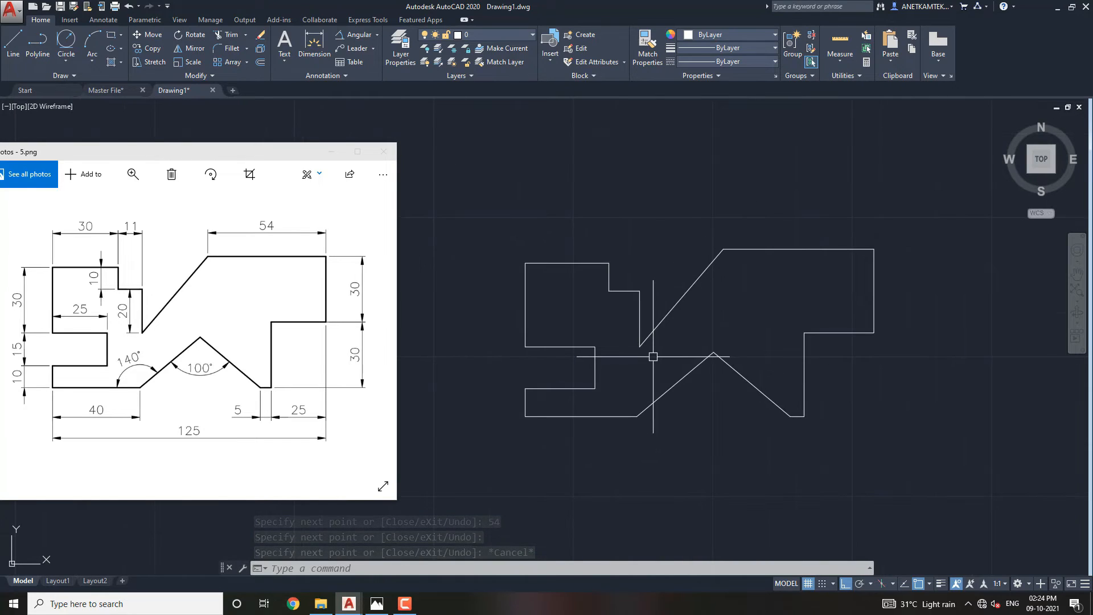
pyautogui.click(906, 448)
pyautogui.click(464, 194)
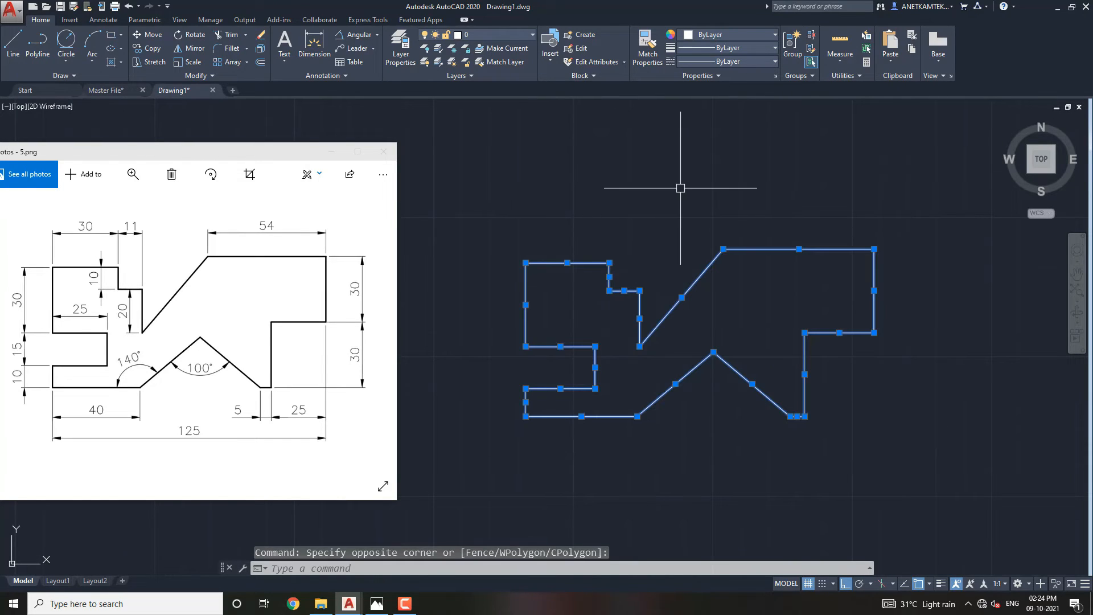
pyautogui.click(755, 49)
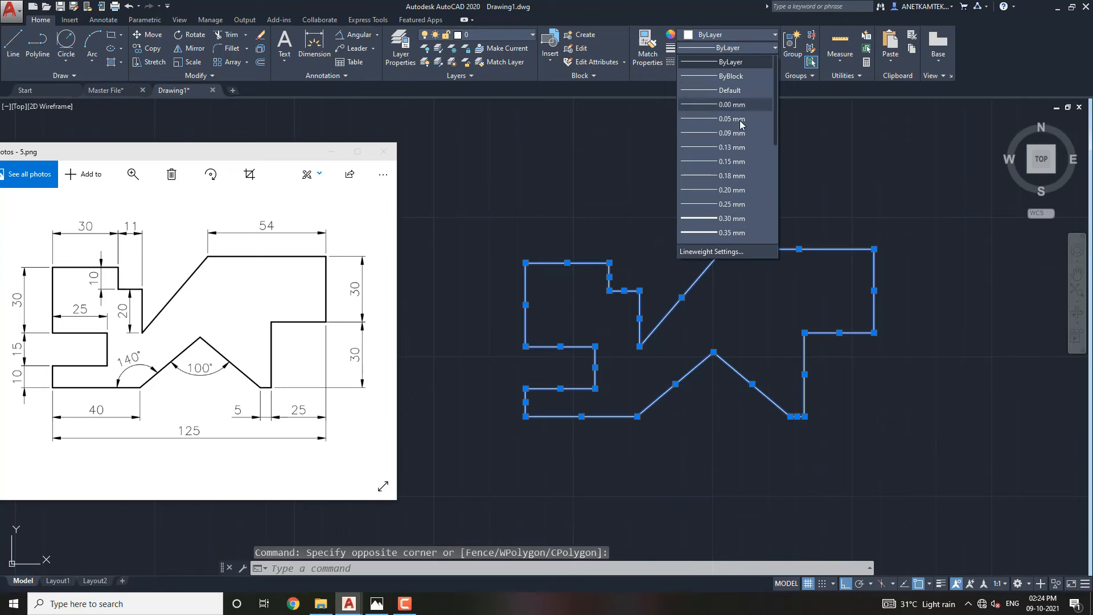
pyautogui.click(727, 220)
pyautogui.press('Escape')
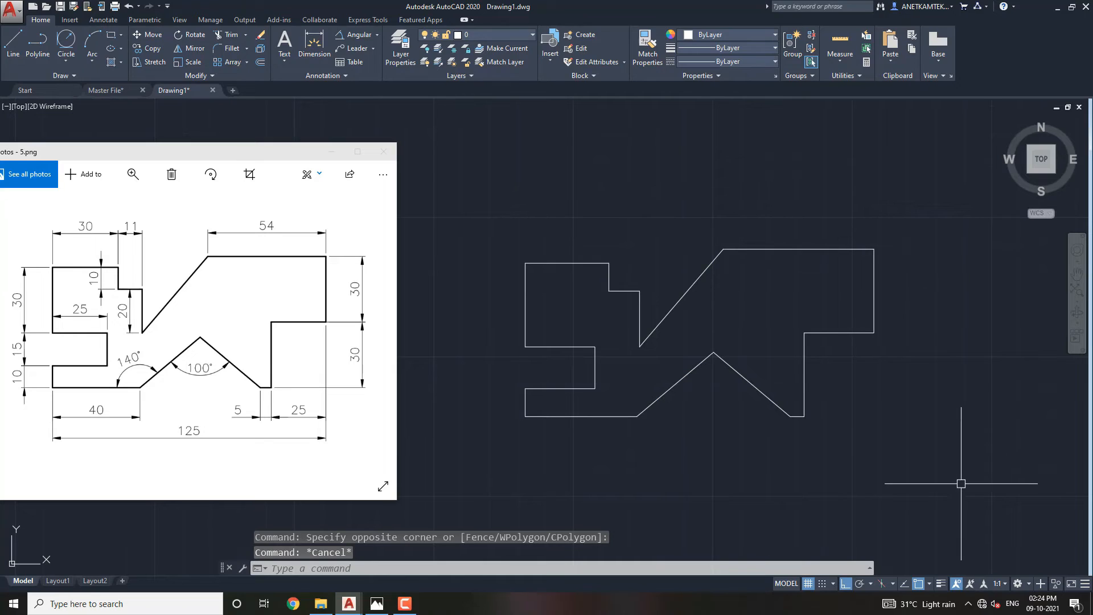
pyautogui.click(940, 584)
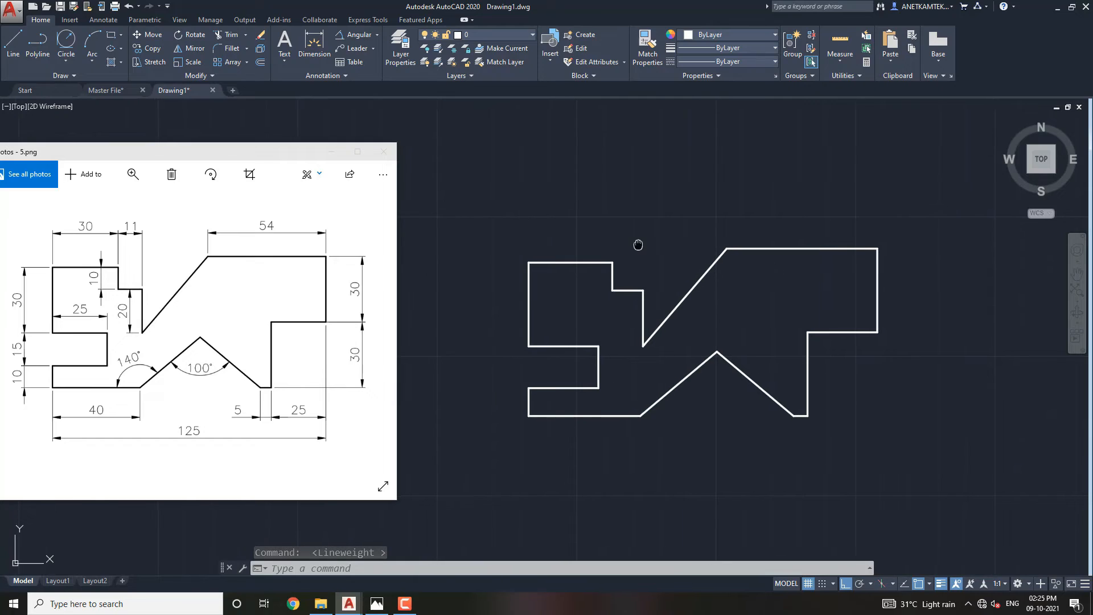
# Add a horizontal linear dimension to the width of the small step, placing it above the profile
pyautogui.moveTo(637, 244); pyautogui.dragTo(661, 258, button='middle')
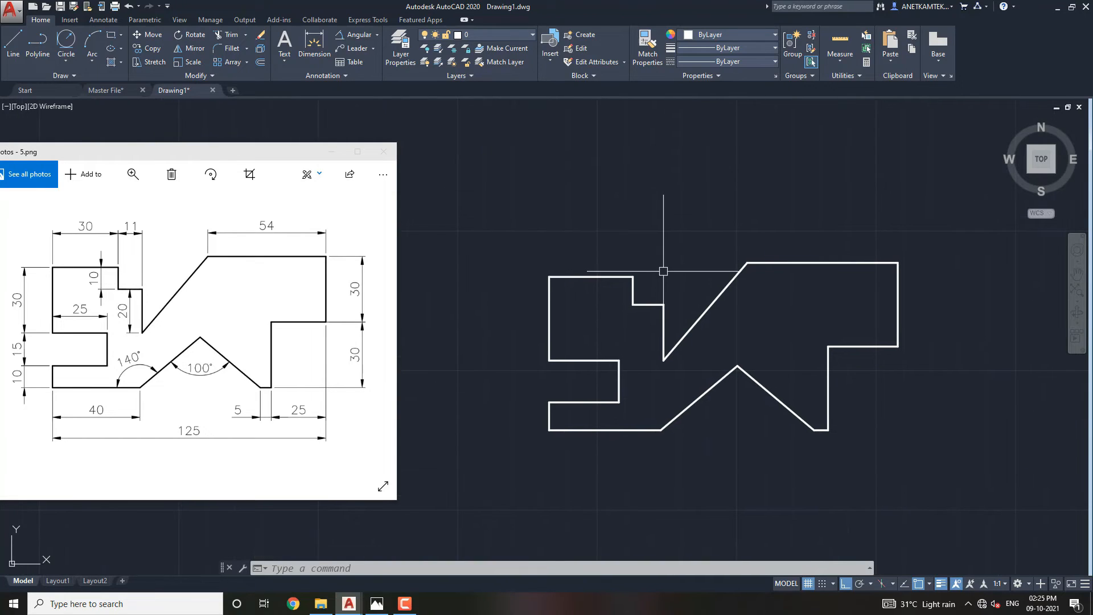
pyautogui.click(379, 37)
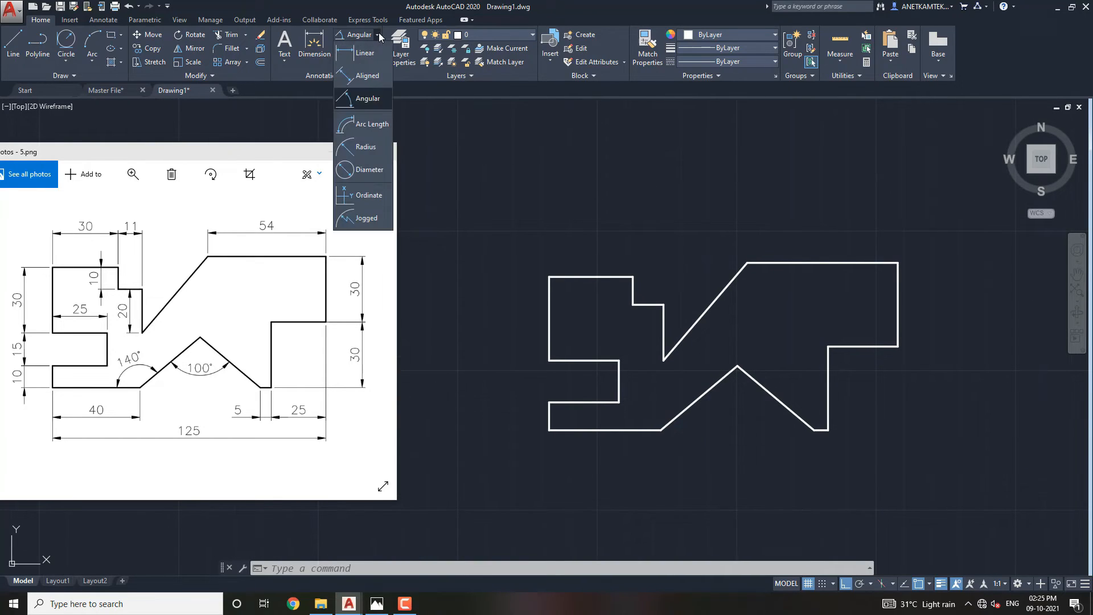
pyautogui.click(356, 60)
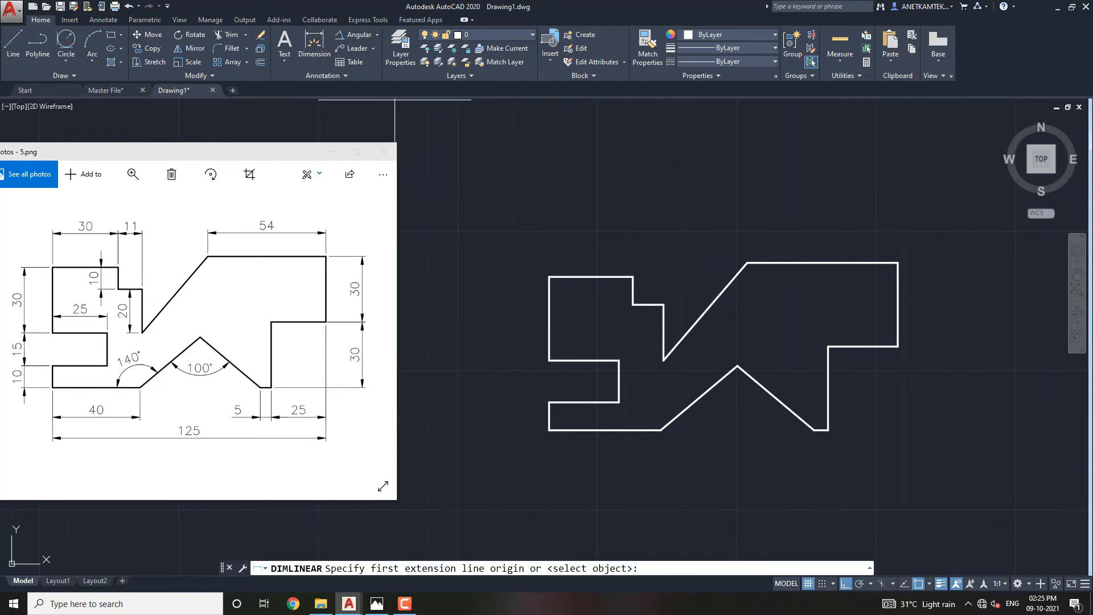
pyautogui.click(663, 304)
pyautogui.click(633, 276)
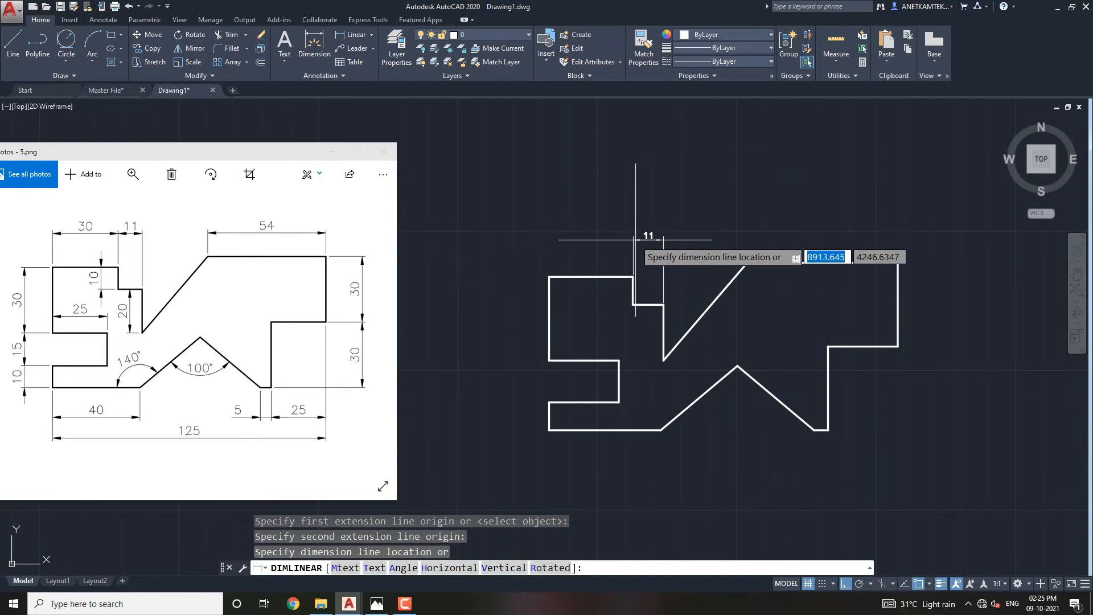
pyautogui.click(632, 248)
# Add a linear dimension to the upper-left horizontal edge, aligning its dimension line with the step-width dimension
pyautogui.press('Return')
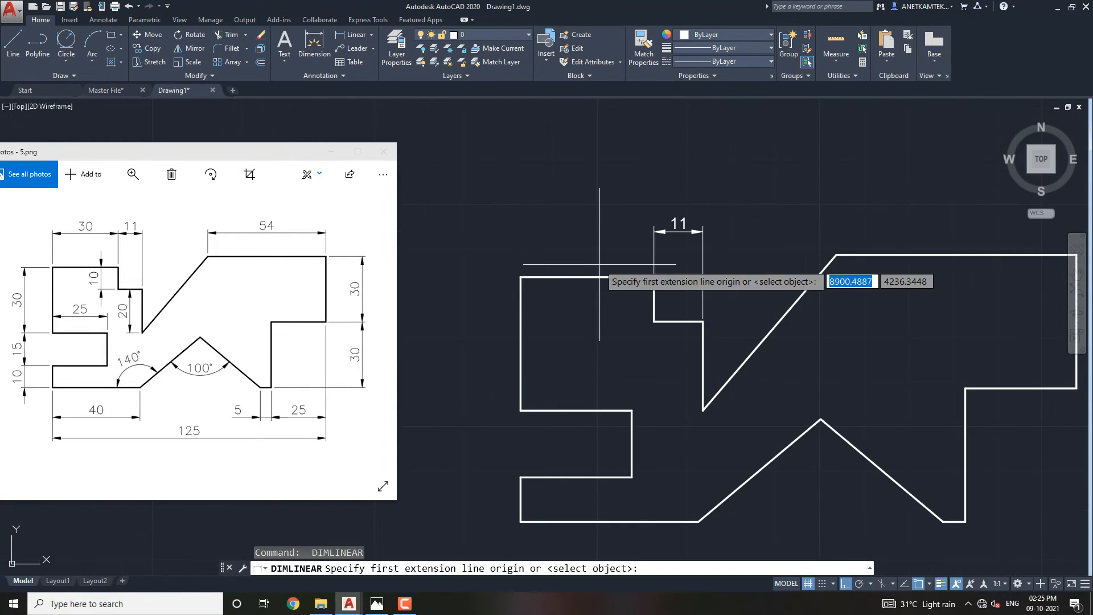
pyautogui.press('Return')
pyautogui.click(599, 277)
pyautogui.scroll(2, 597, 279)
pyautogui.click(655, 231)
pyautogui.scroll(-1, 639, 273)
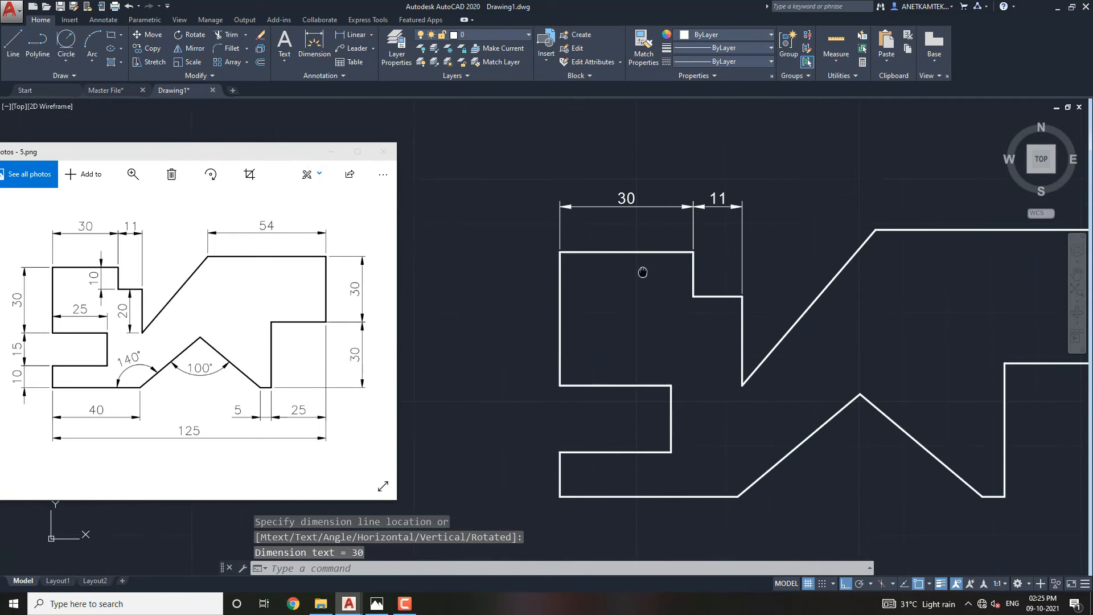
# Add a vertical linear dimension to the upper-left vertical edge, placing it outside the profile on the left
pyautogui.scroll(2, 627, 274)
pyautogui.press('Return')
pyautogui.press('Return')
pyautogui.click(586, 279)
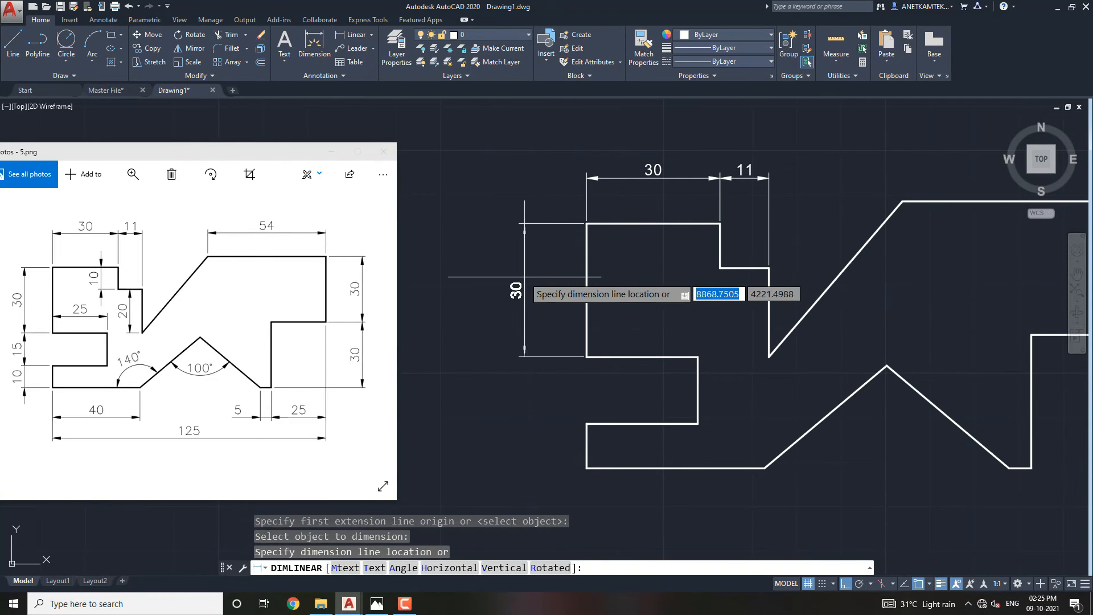
pyautogui.click(524, 282)
# Dimension the height of the left slot opening between its two outer corners, in line with the vertical dimension above it
pyautogui.moveTo(611, 363); pyautogui.dragTo(624, 320, button='middle')
pyautogui.click(599, 313)
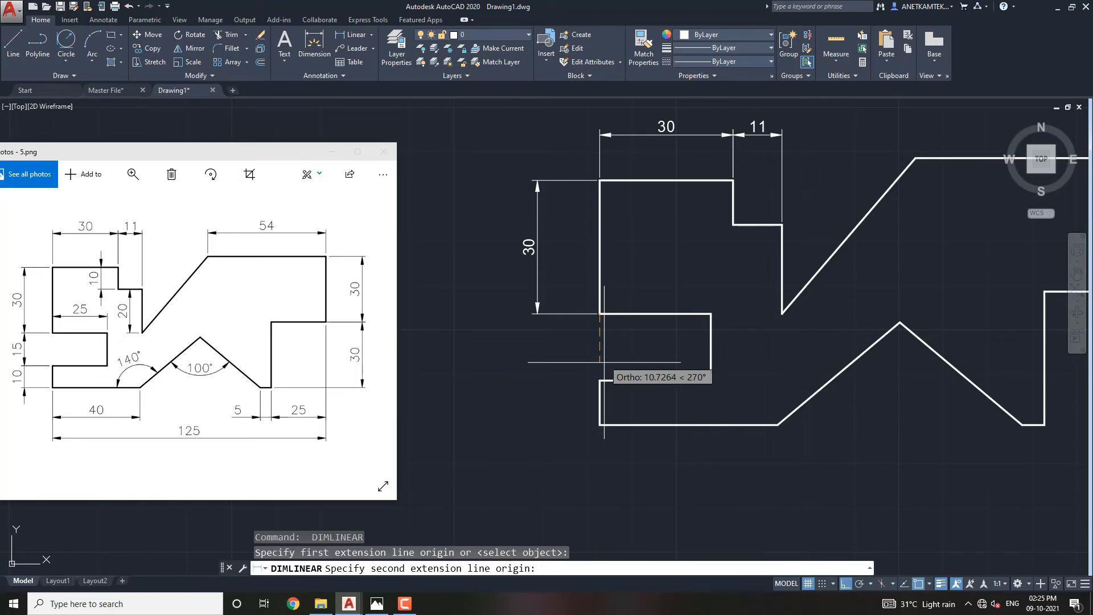
pyautogui.click(599, 380)
pyautogui.click(536, 341)
# Add a linear dimension to the short vertical edge below the slot, aligned with the slot-height dimension
pyautogui.moveTo(593, 369); pyautogui.dragTo(593, 319, button='middle')
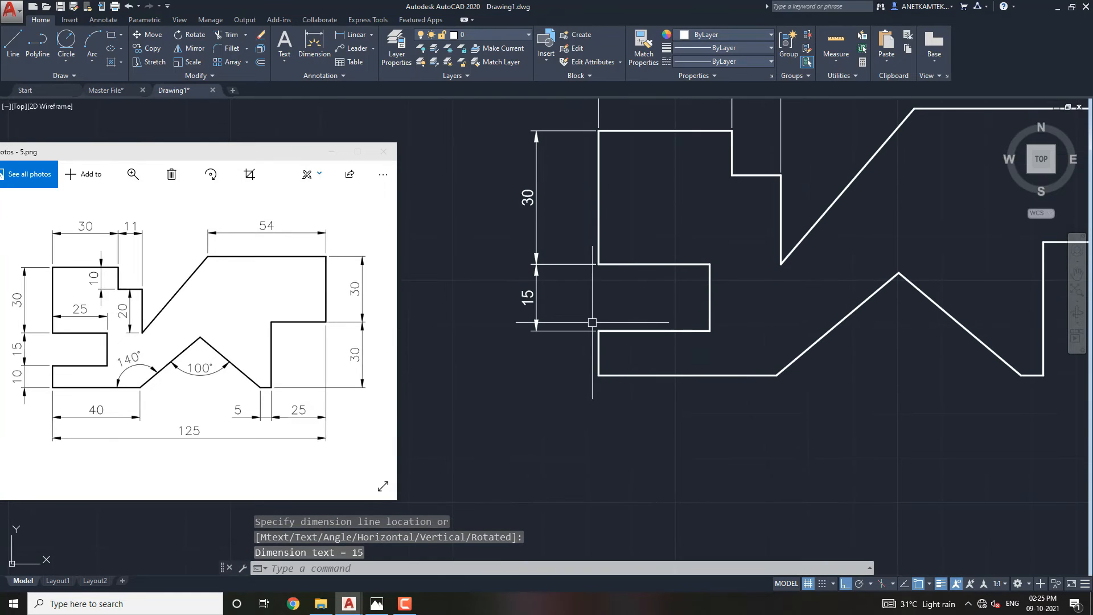
pyautogui.press('Return')
pyautogui.press('Return')
pyautogui.click(598, 350)
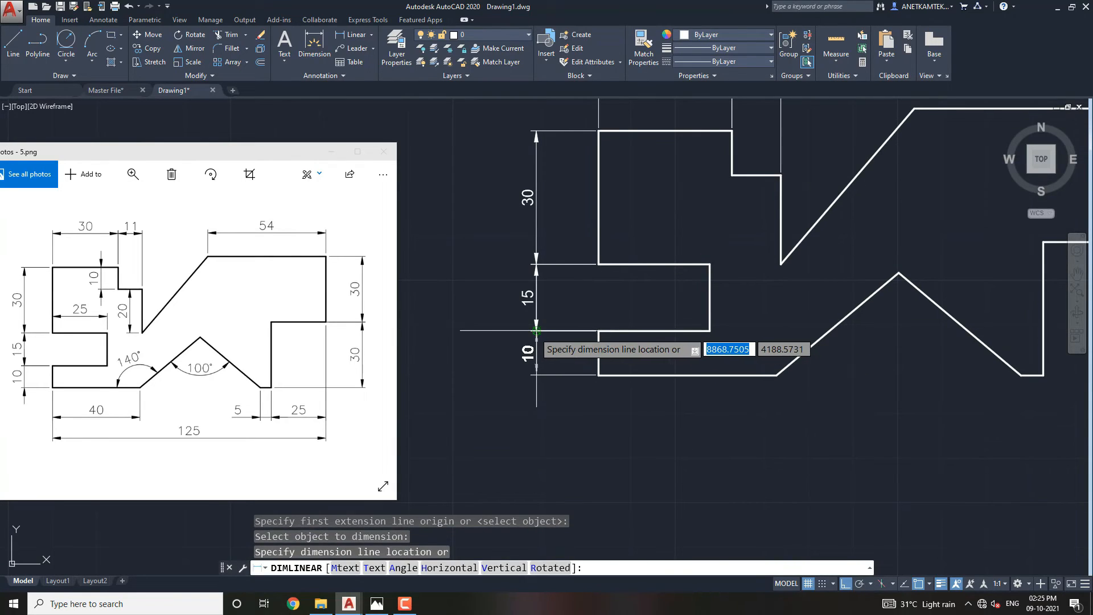
pyautogui.click(544, 349)
# Add a horizontal linear dimension to the lower-left bottom edge, placing it just below the profile
pyautogui.moveTo(619, 364); pyautogui.dragTo(585, 323, button='middle')
pyautogui.press('Return')
pyautogui.press('Return')
pyautogui.click(635, 333)
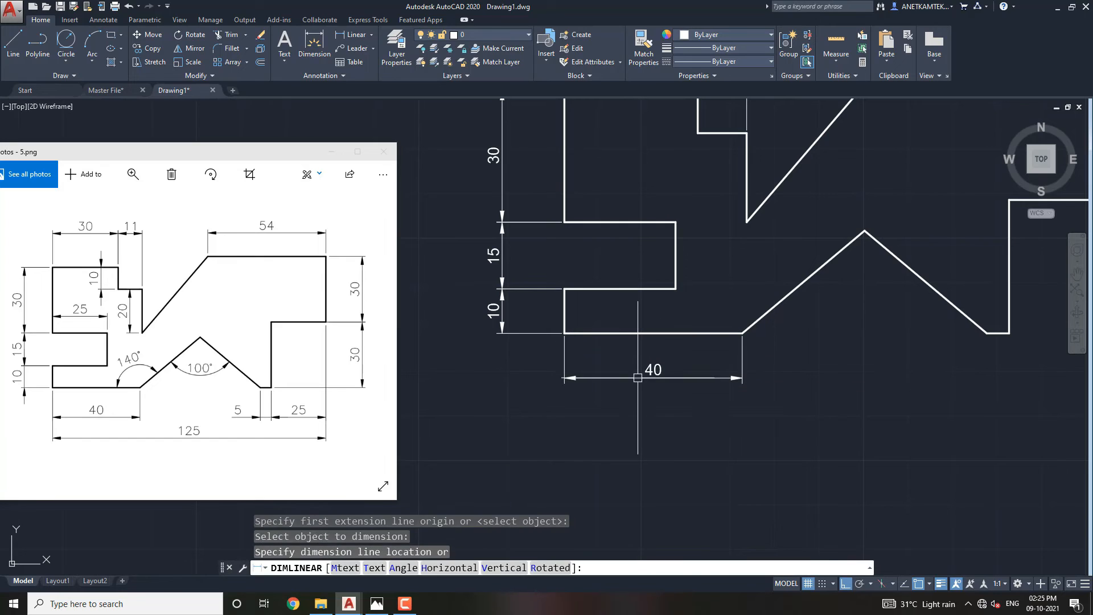
pyautogui.click(641, 378)
# Dimension the profile's overall width from the lower-left corner to the right edge's lower end, placing it beneath the bottom-edge dimension
pyautogui.moveTo(704, 382); pyautogui.dragTo(654, 392, button='middle')
pyautogui.press('Return')
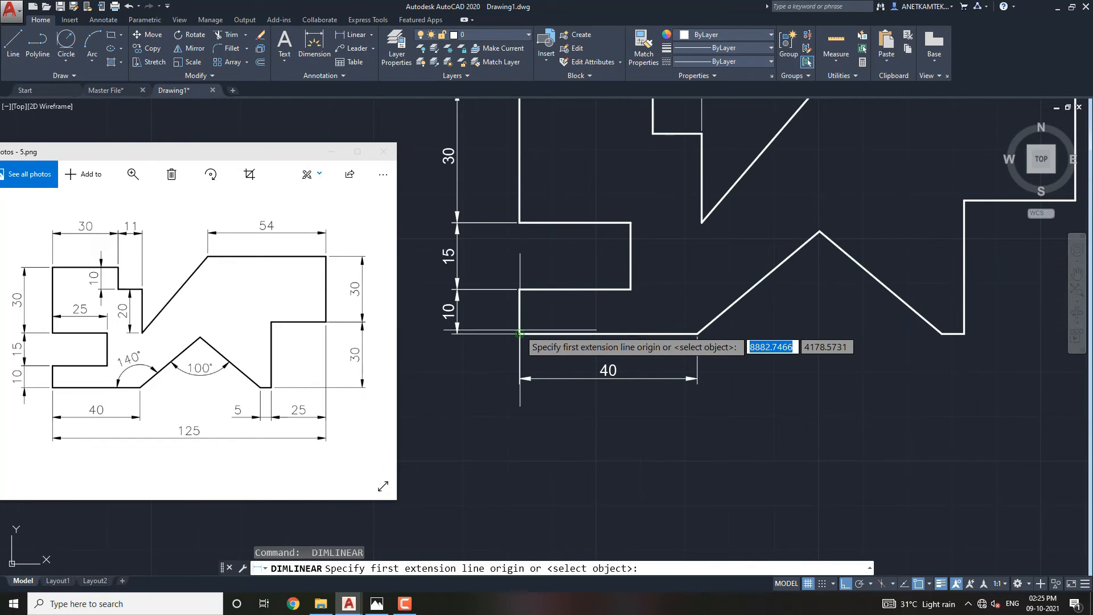
pyautogui.click(519, 334)
pyautogui.moveTo(945, 333); pyautogui.dragTo(891, 331, button='middle')
pyautogui.scroll(-2, 890, 331)
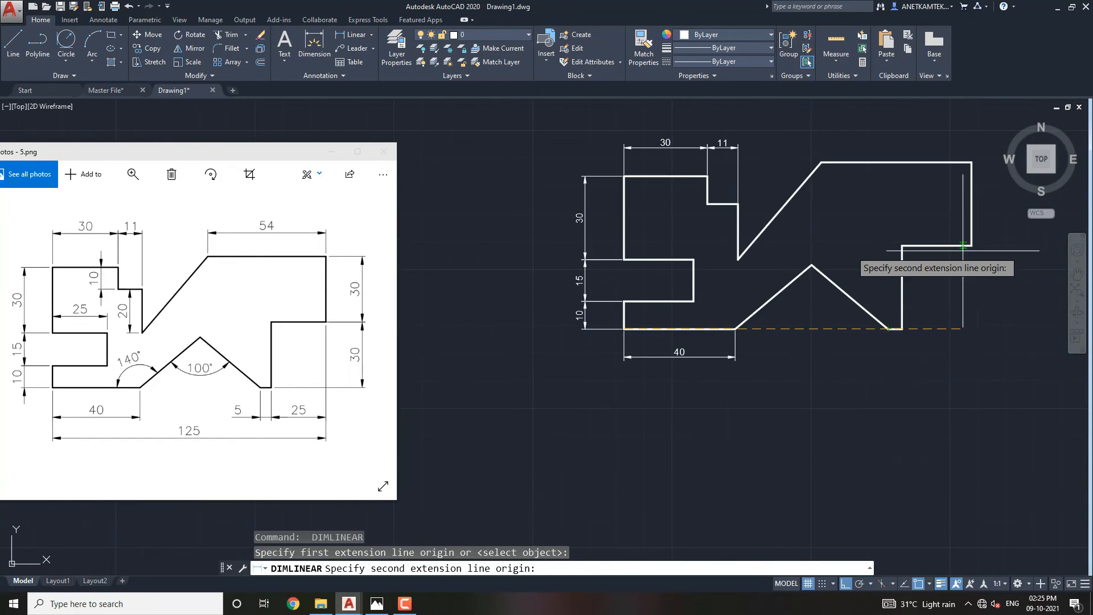
pyautogui.click(971, 245)
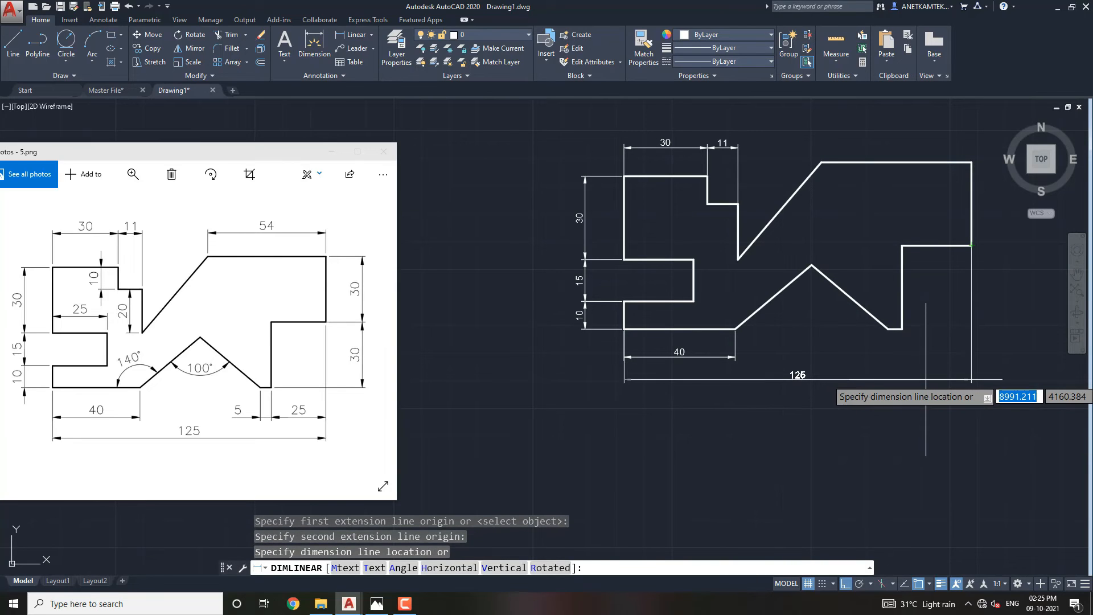
pyautogui.click(865, 380)
# Add a linear dimension to the short bottom edge right of the triangular notch, aligned with the lower-left bottom-edge dimension
pyautogui.moveTo(816, 344); pyautogui.dragTo(789, 353, button='middle')
pyautogui.scroll(2, 854, 336)
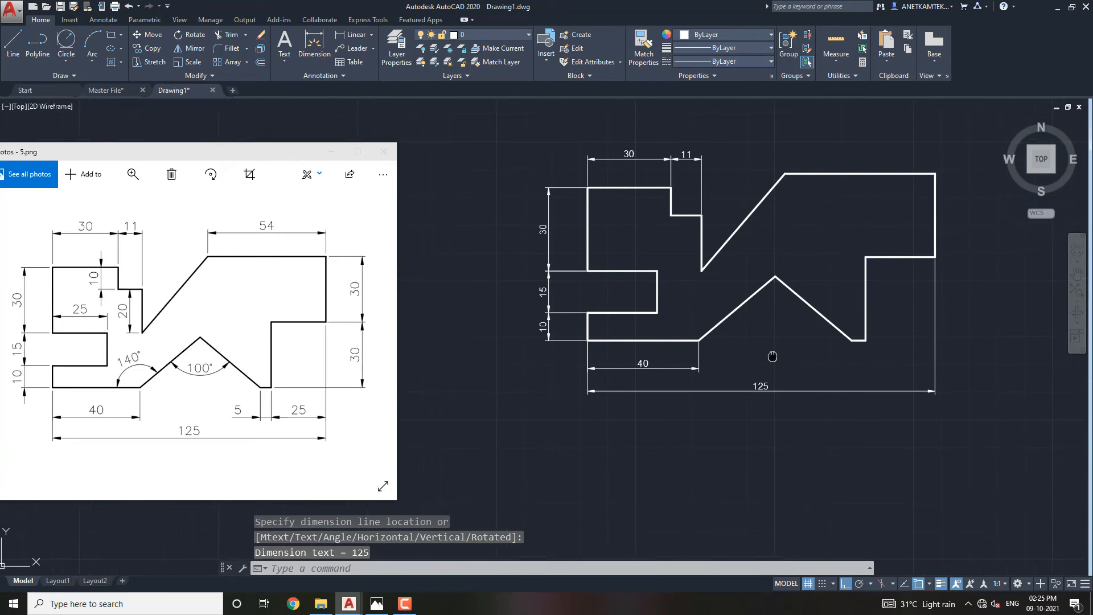
pyautogui.press('Return')
pyautogui.press('Return')
pyautogui.click(861, 349)
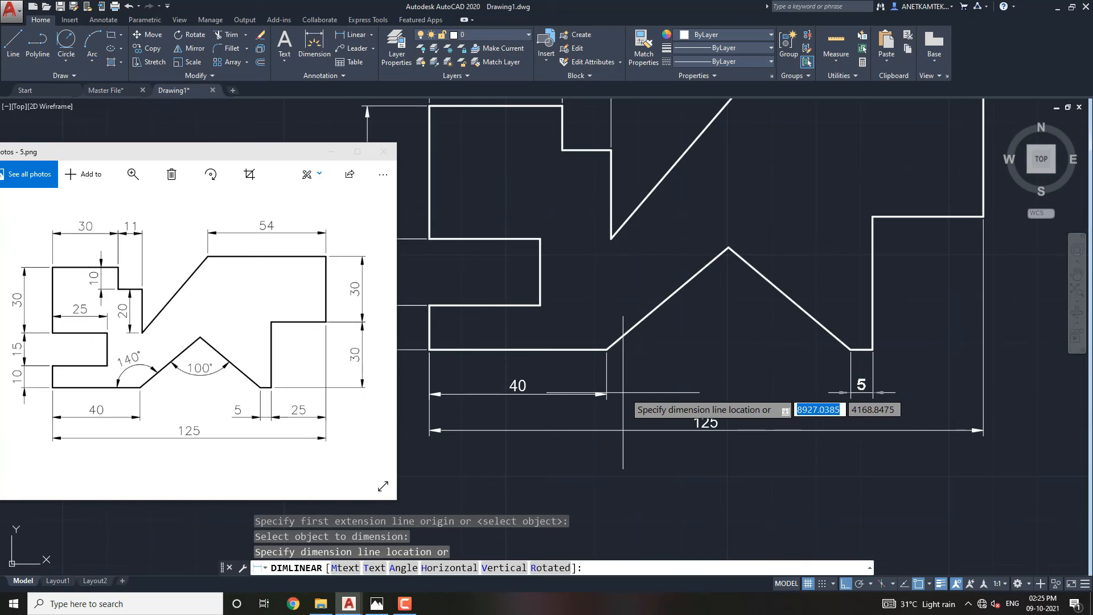
pyautogui.click(814, 393)
# Dimension the horizontal distance from the short bottom edge's right end to the profile's right edge, in line with the short-edge dimension
pyautogui.moveTo(913, 363); pyautogui.dragTo(840, 361, button='middle')
pyautogui.press('Return')
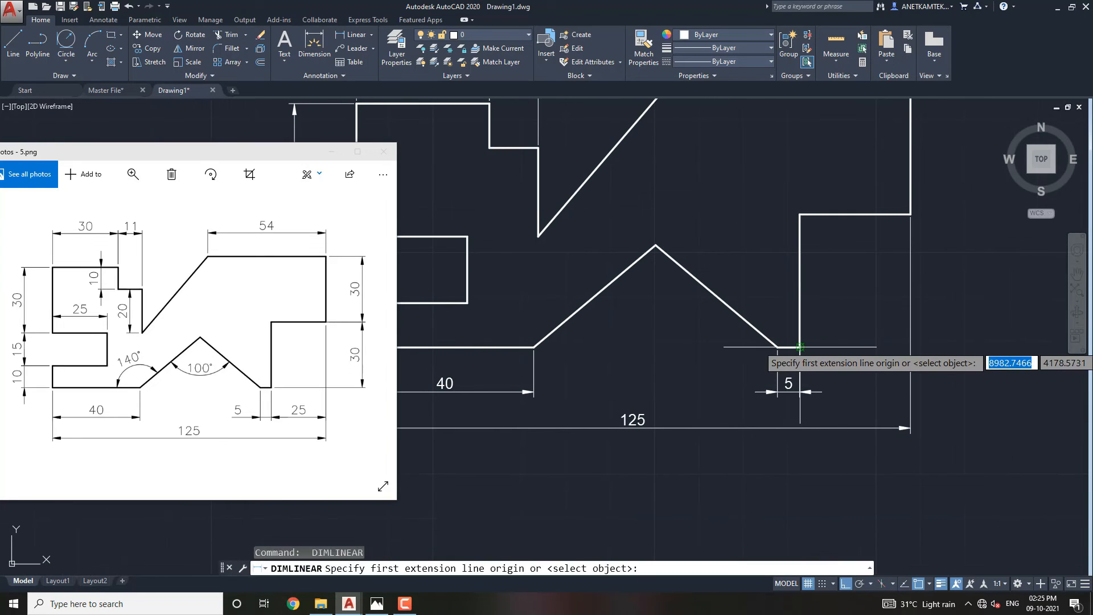
pyautogui.click(800, 347)
pyautogui.click(911, 214)
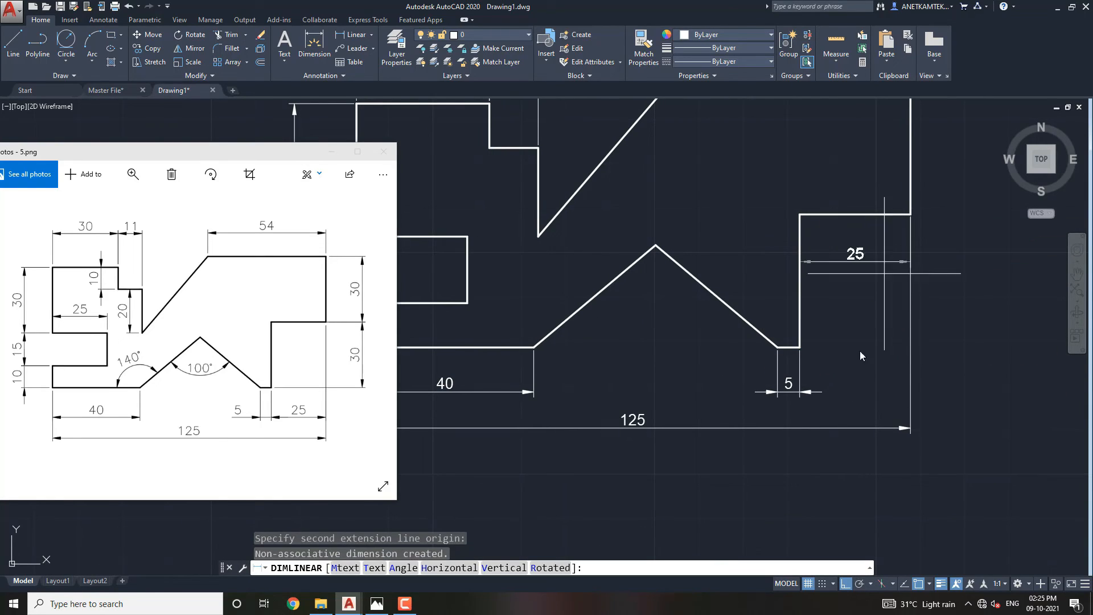
pyautogui.click(808, 392)
# Add a vertical linear dimension to the lower-right vertical edge, placing it outside the profile on the right
pyautogui.scroll(-2, 769, 366)
pyautogui.moveTo(803, 333); pyautogui.dragTo(737, 376, button='middle')
pyautogui.press('Return')
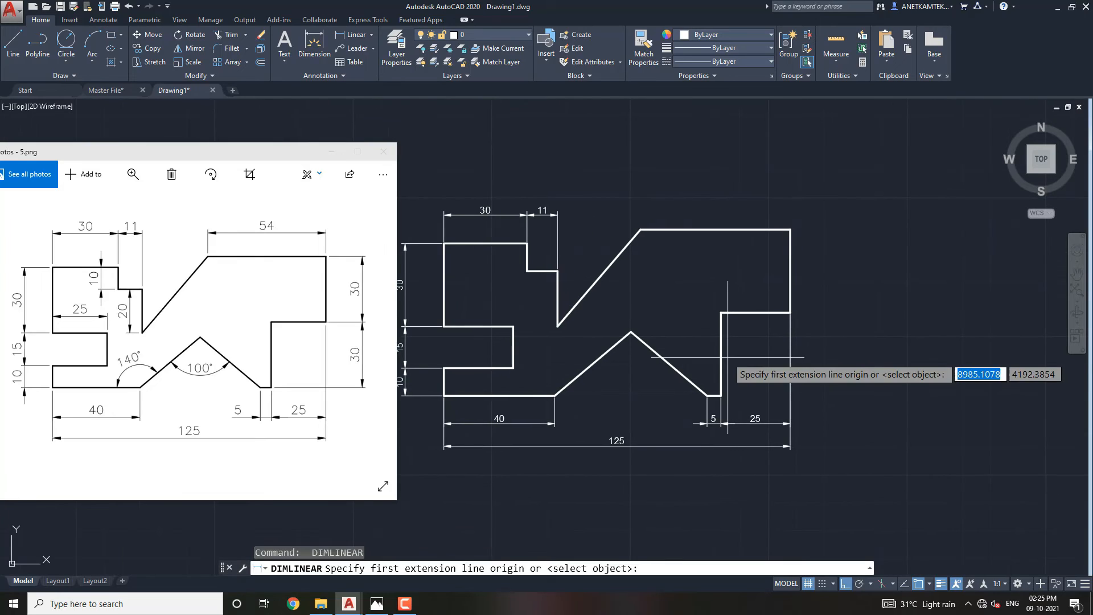
pyautogui.press('Return')
pyautogui.click(721, 359)
pyautogui.click(825, 350)
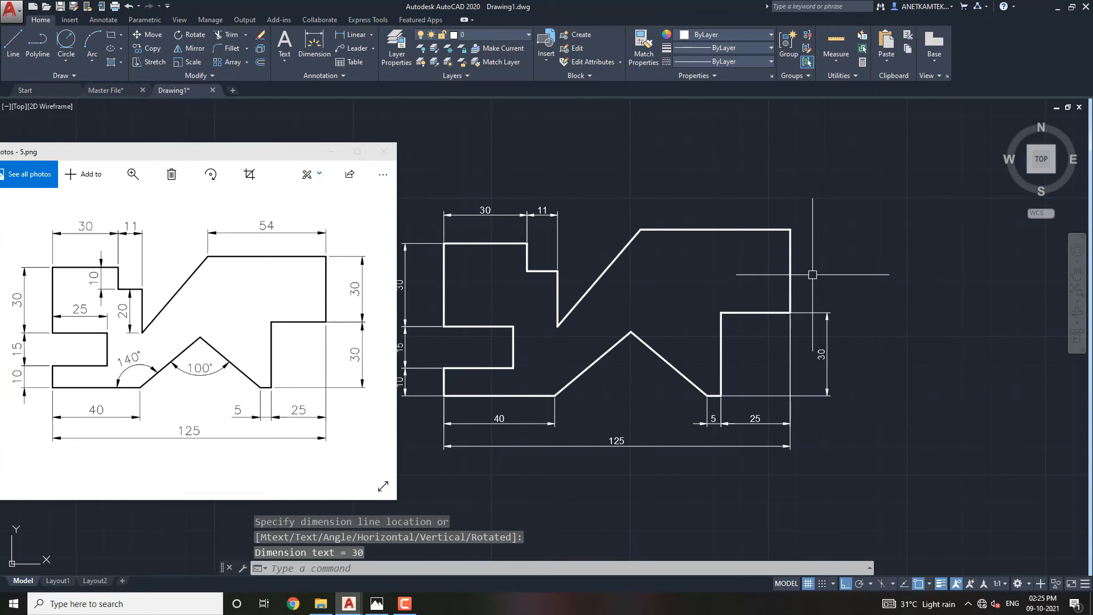
# Dimension the upper-right vertical edge, aligning its dimension line with the vertical dimension directly below it
pyautogui.press('Return')
pyautogui.press('Return')
pyautogui.click(790, 273)
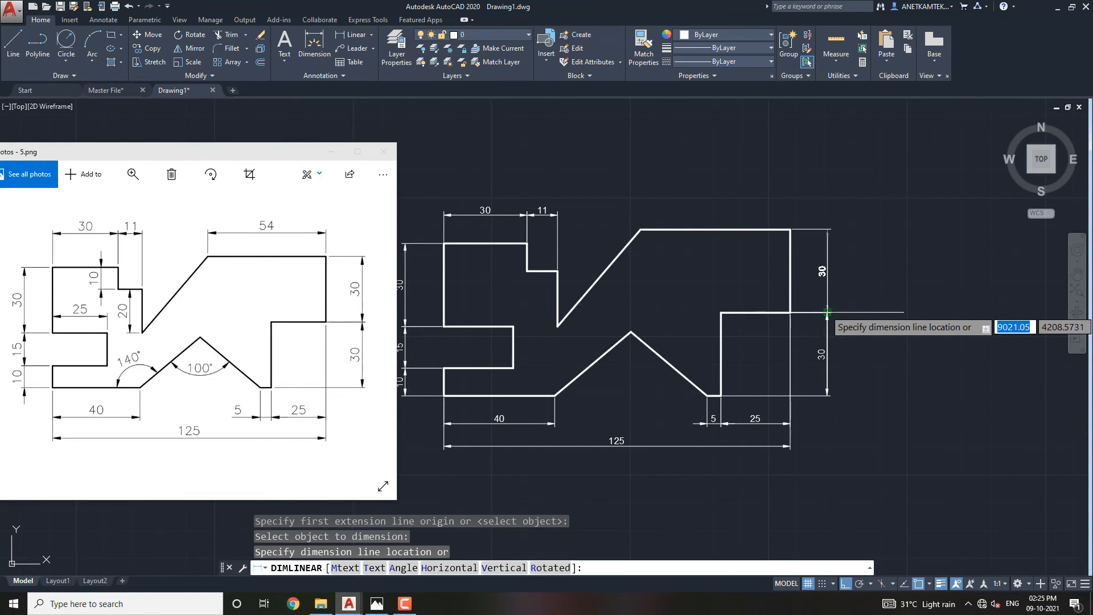
pyautogui.click(827, 304)
# Add a horizontal linear dimension to the upper-right top edge, placing it above the profile
pyautogui.moveTo(740, 250); pyautogui.dragTo(770, 308, button='middle')
pyautogui.press('Return')
pyautogui.press('Return')
pyautogui.click(751, 283)
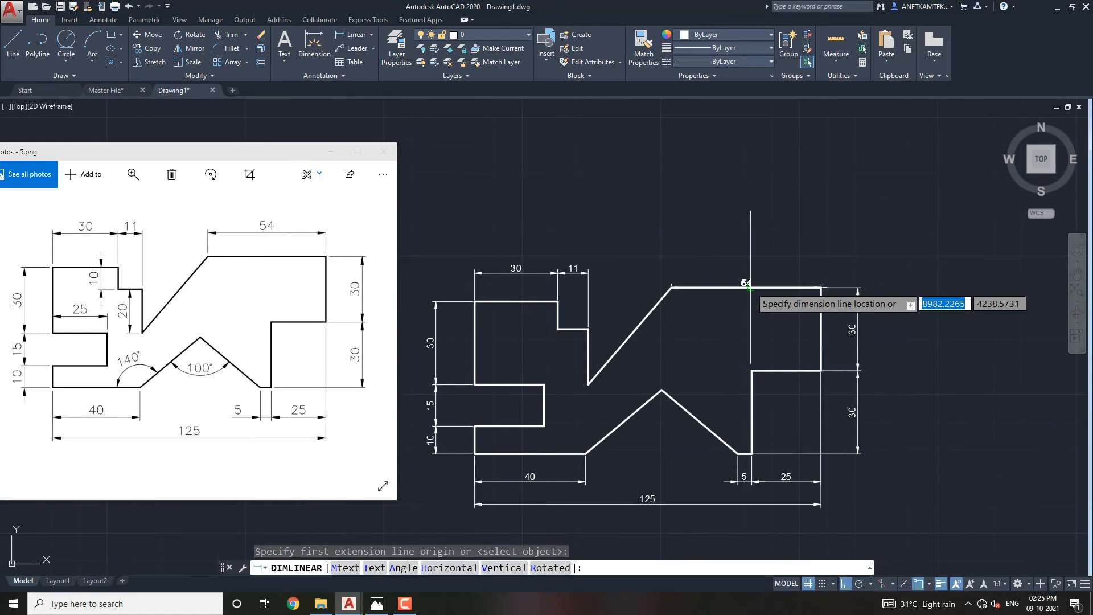
pyautogui.click(747, 261)
# Add an angular dimension between the two sloping edges of the triangular notch, placing its arc inside the notch below the apex
pyautogui.moveTo(700, 367); pyautogui.dragTo(778, 312, button='middle')
pyautogui.scroll(2, 778, 313)
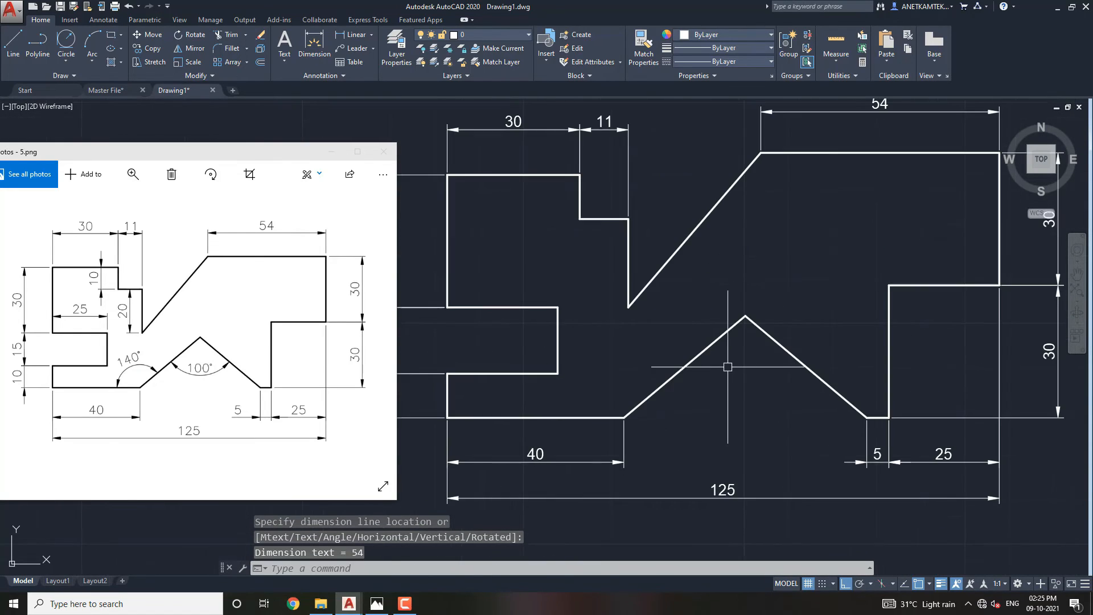
pyautogui.scroll(-2, 728, 364)
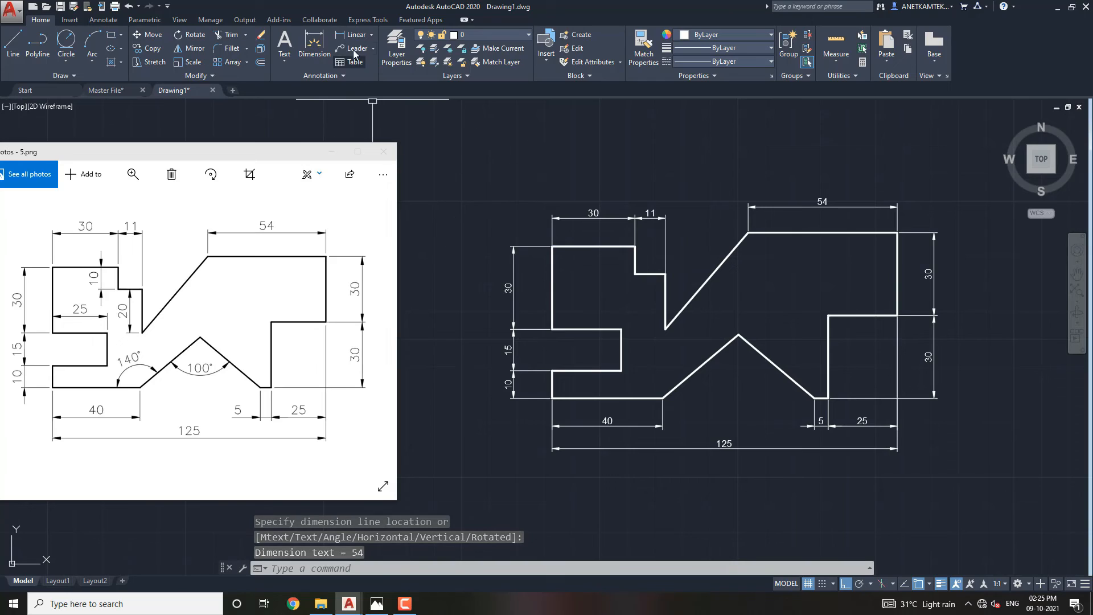
pyautogui.click(371, 35)
pyautogui.click(362, 100)
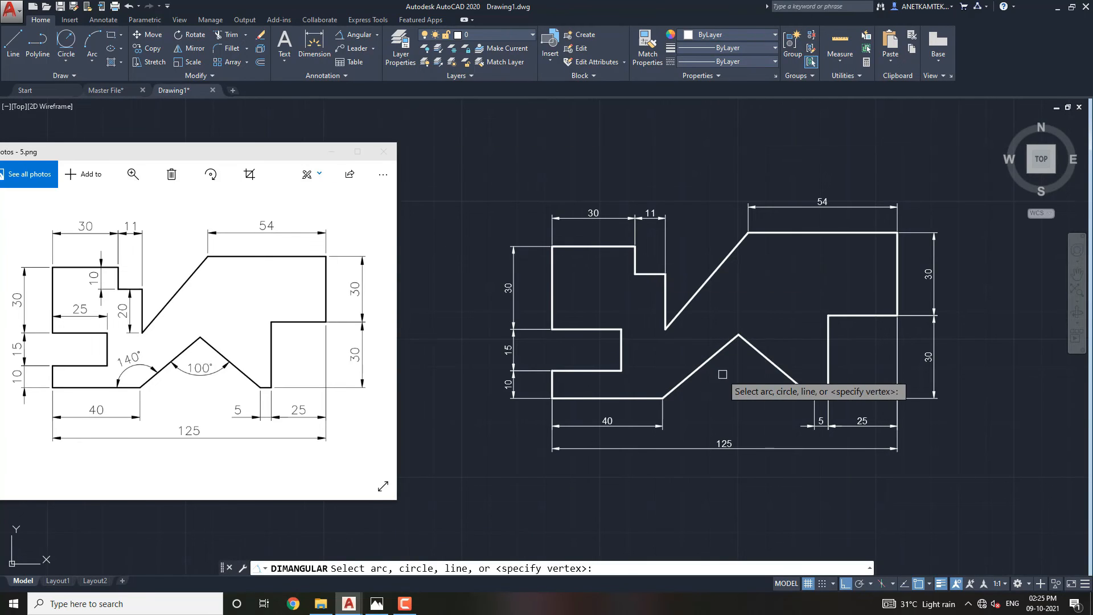
pyautogui.scroll(2, 705, 371)
pyautogui.click(709, 342)
pyautogui.click(783, 342)
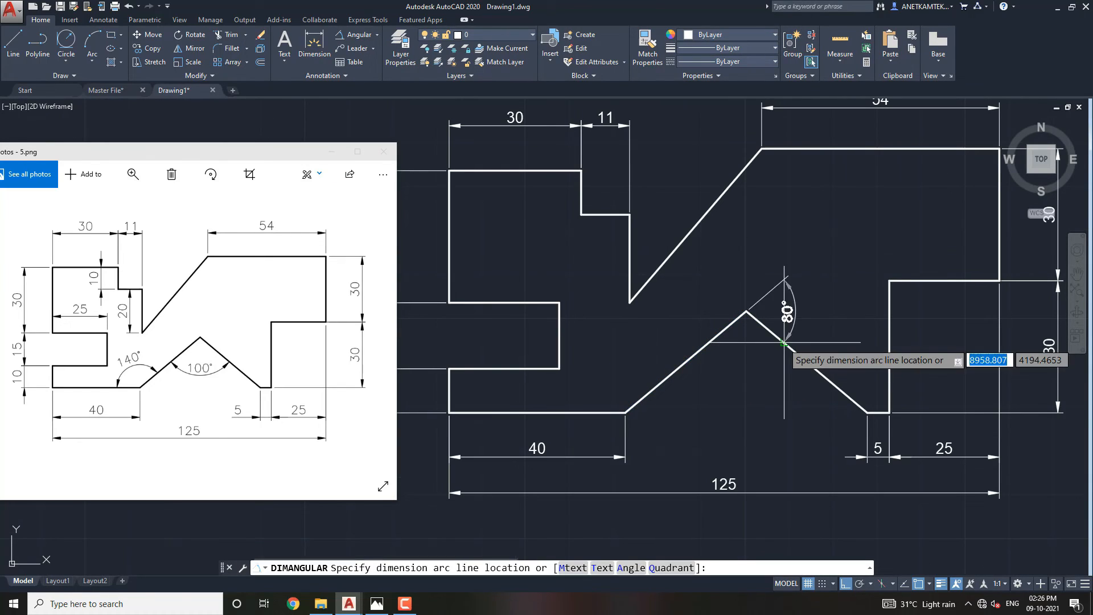
pyautogui.click(751, 373)
# Add an angular dimension for the obtuse angle between the lower-left bottom edge and the adjoining sloping edge, inside the profile
pyautogui.press('Return')
pyautogui.click(588, 410)
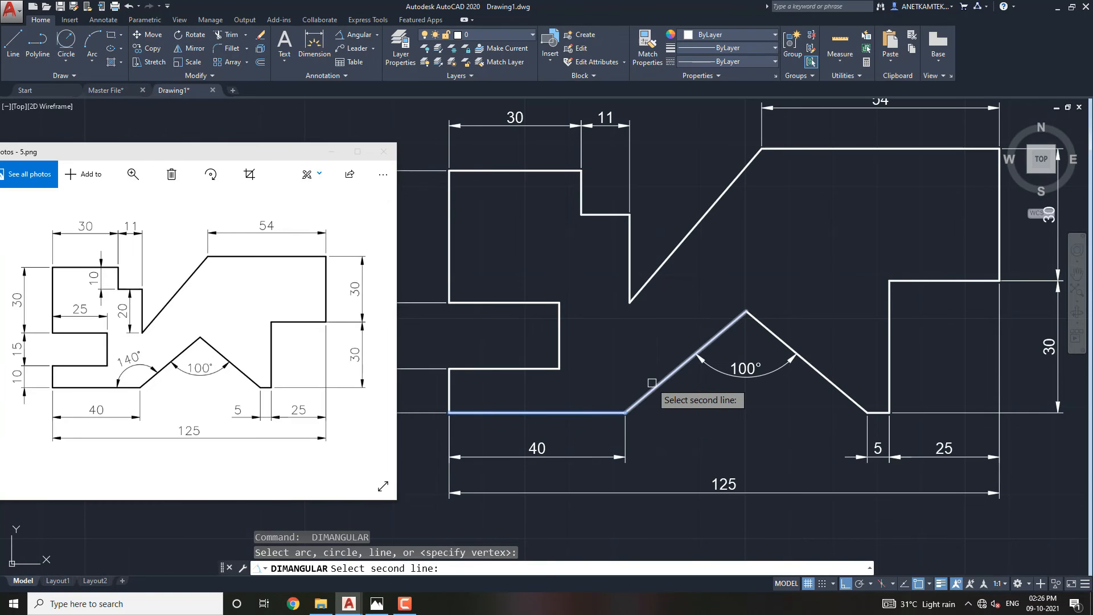
pyautogui.click(653, 384)
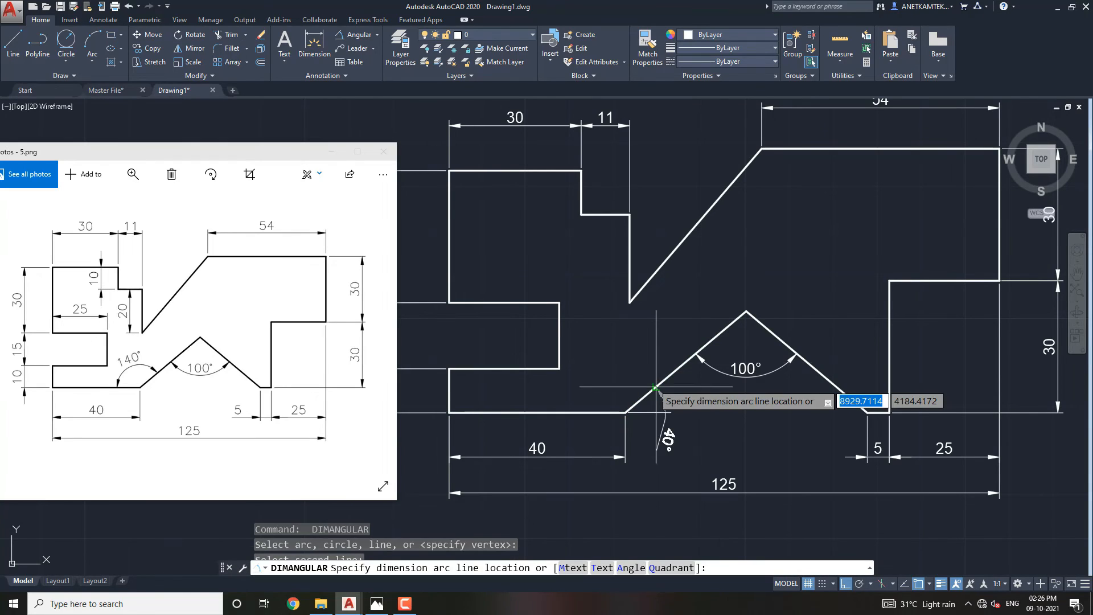
pyautogui.click(618, 370)
# Add a vertical linear dimension to the vertical edge below the small step, placing it inside the profile to the edge's left
pyautogui.scroll(3, 618, 376)
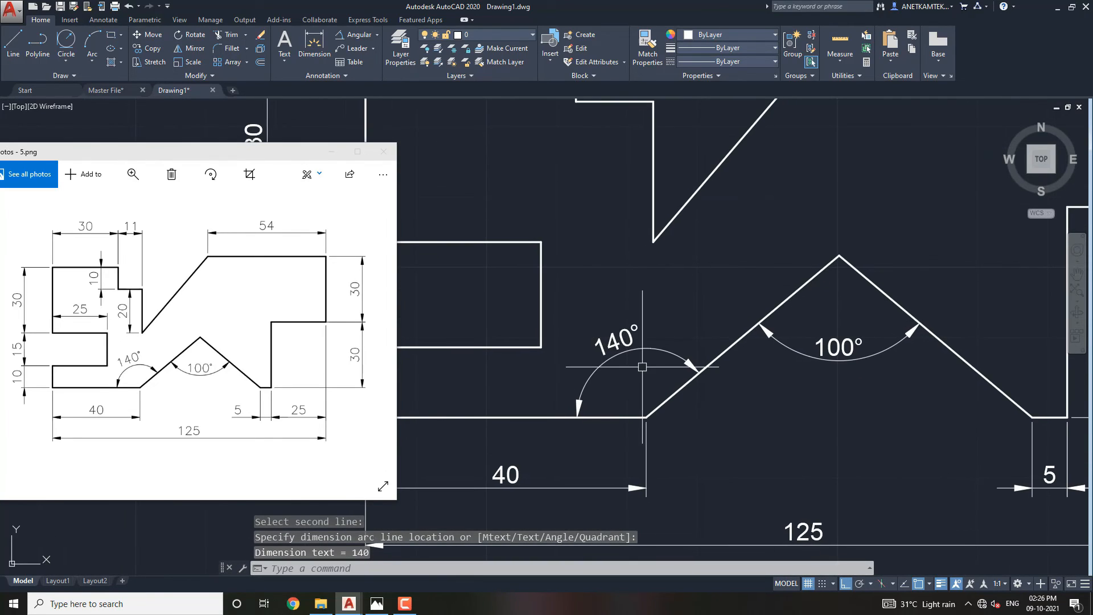
pyautogui.scroll(-2, 630, 362)
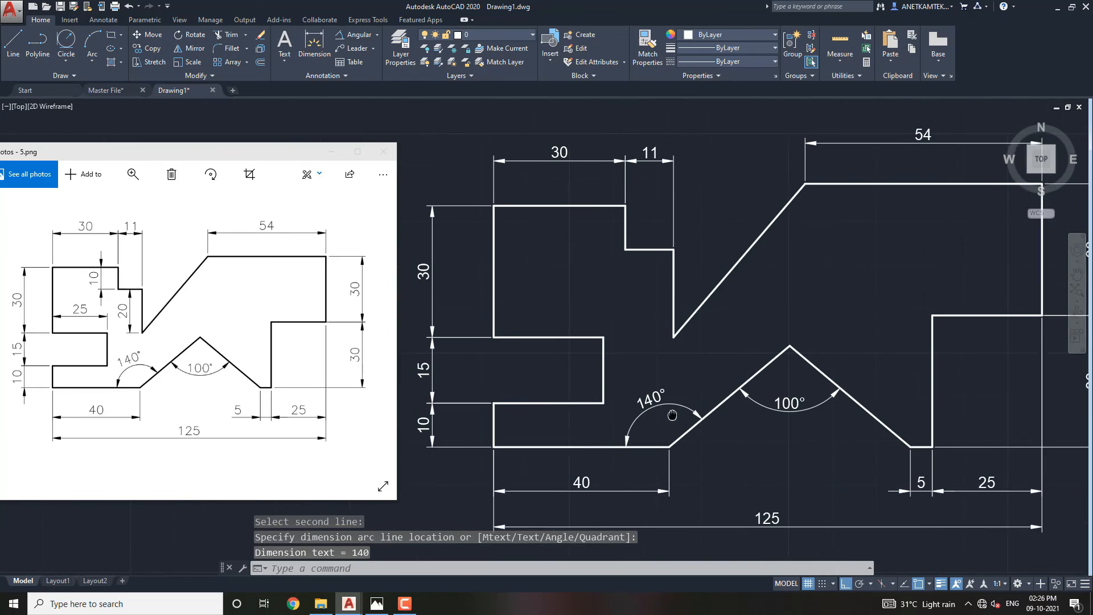
pyautogui.click(377, 35)
pyautogui.click(354, 57)
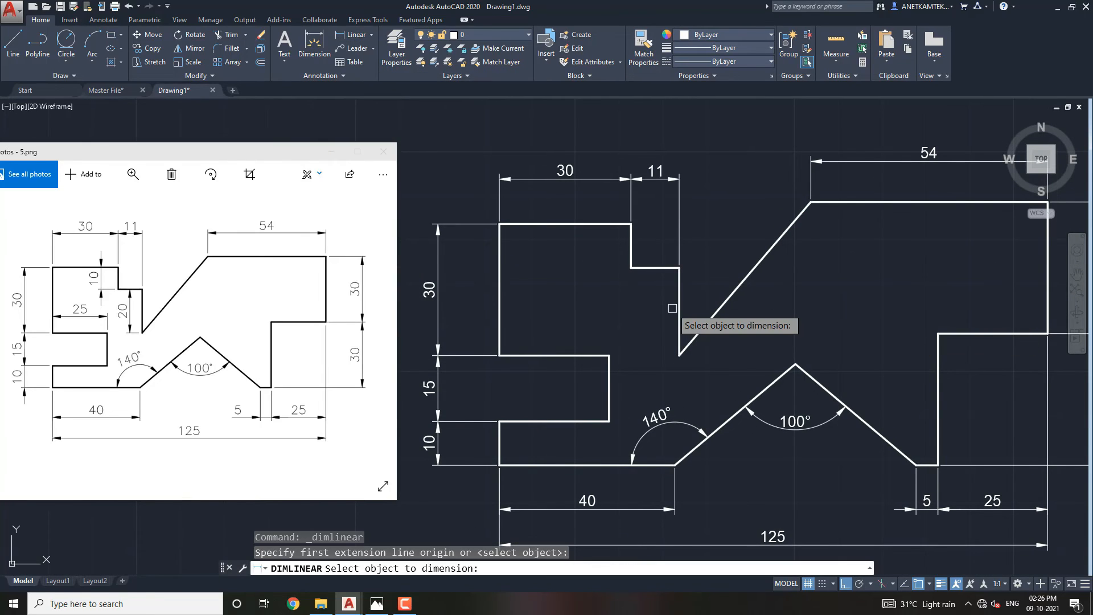
pyautogui.click(678, 312)
pyautogui.click(641, 313)
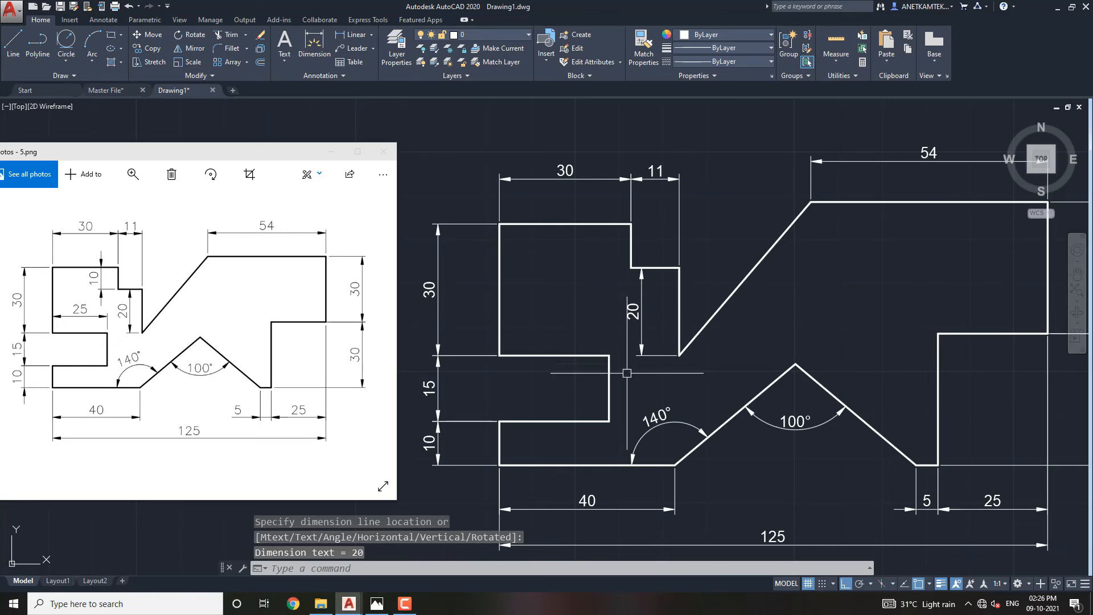
# Add a horizontal linear dimension to the left slot's upper edge, placing it inside the profile just above that edge
pyautogui.moveTo(627, 372); pyautogui.dragTo(665, 366, button='middle')
pyautogui.press('Return')
pyautogui.press('Return')
pyautogui.click(566, 348)
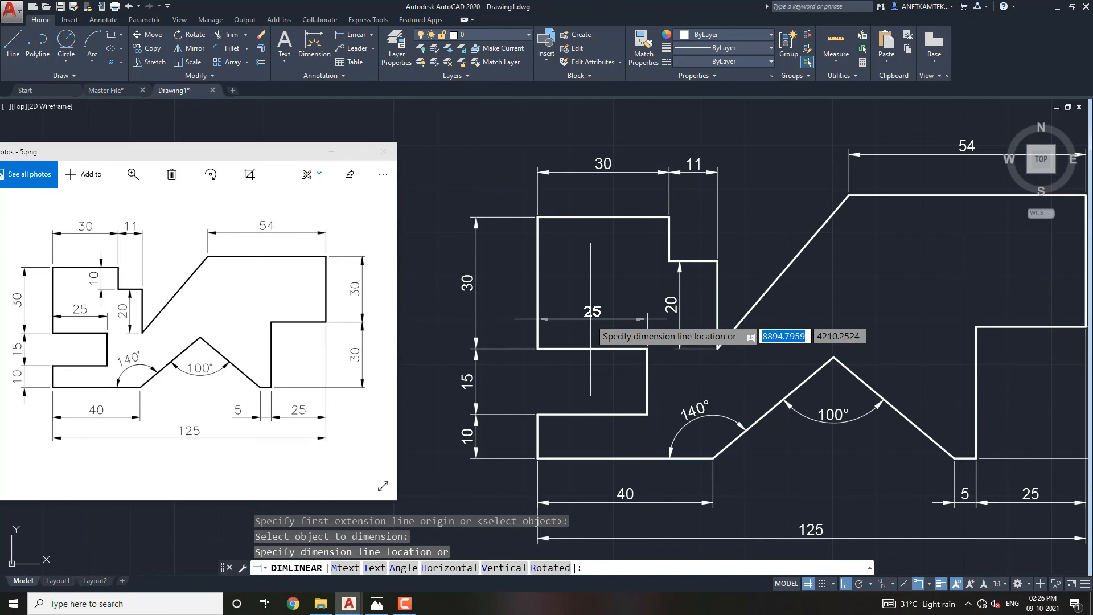
pyautogui.click(590, 319)
pyautogui.press('Escape')
pyautogui.press('Escape')
# Modify the ISO-25 dimension style so its overall scale for dimension features is 1.25, and apply the change to the drawing
pyautogui.scroll(-2, 678, 309)
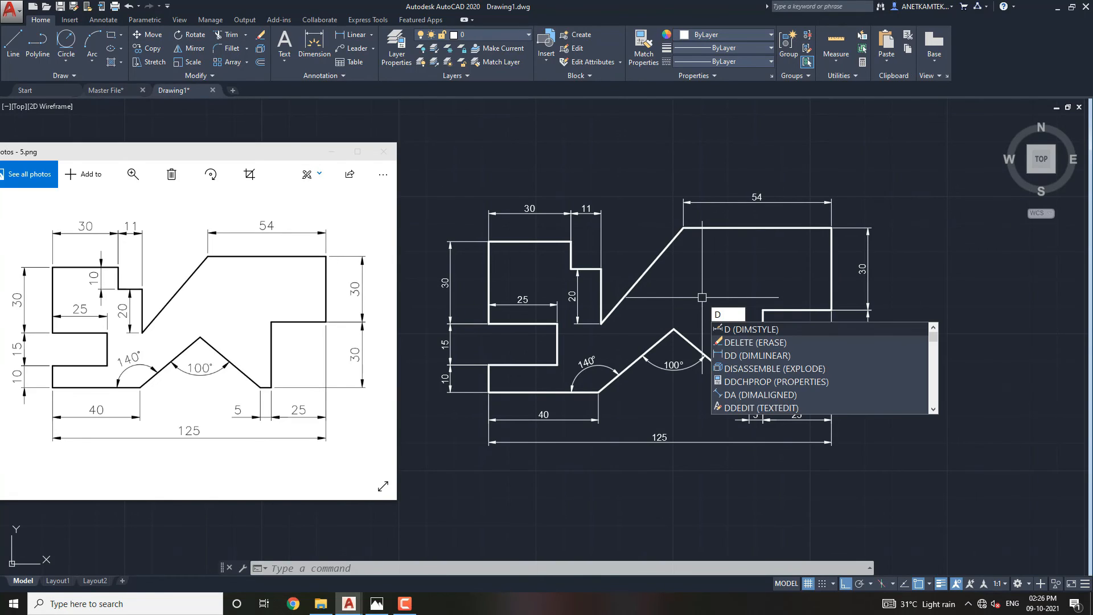
pyautogui.press('Return')
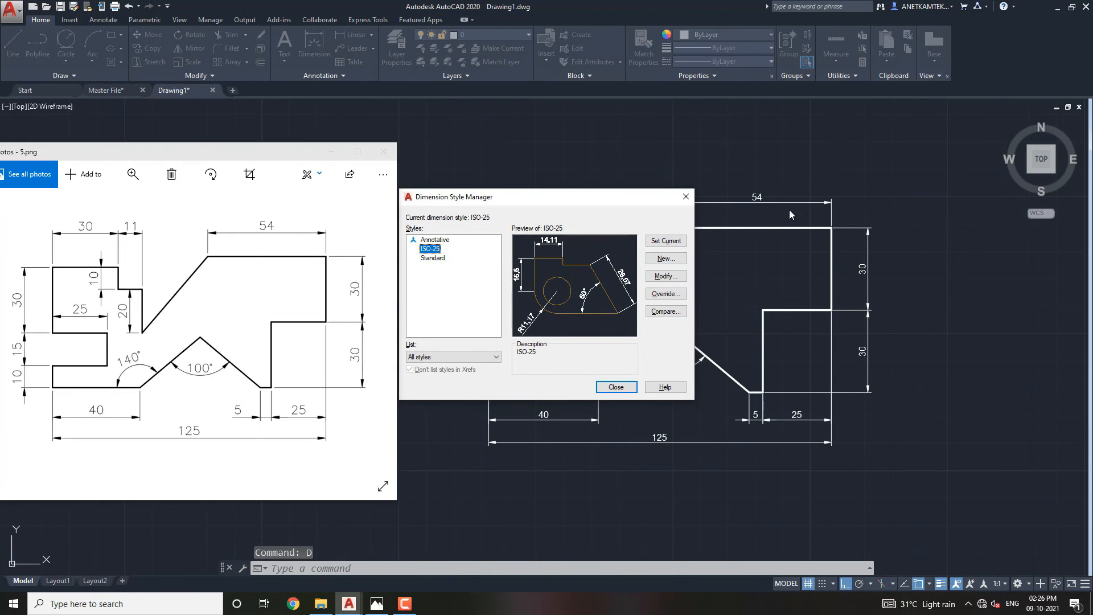
pyautogui.moveTo(550, 199); pyautogui.dragTo(733, 205)
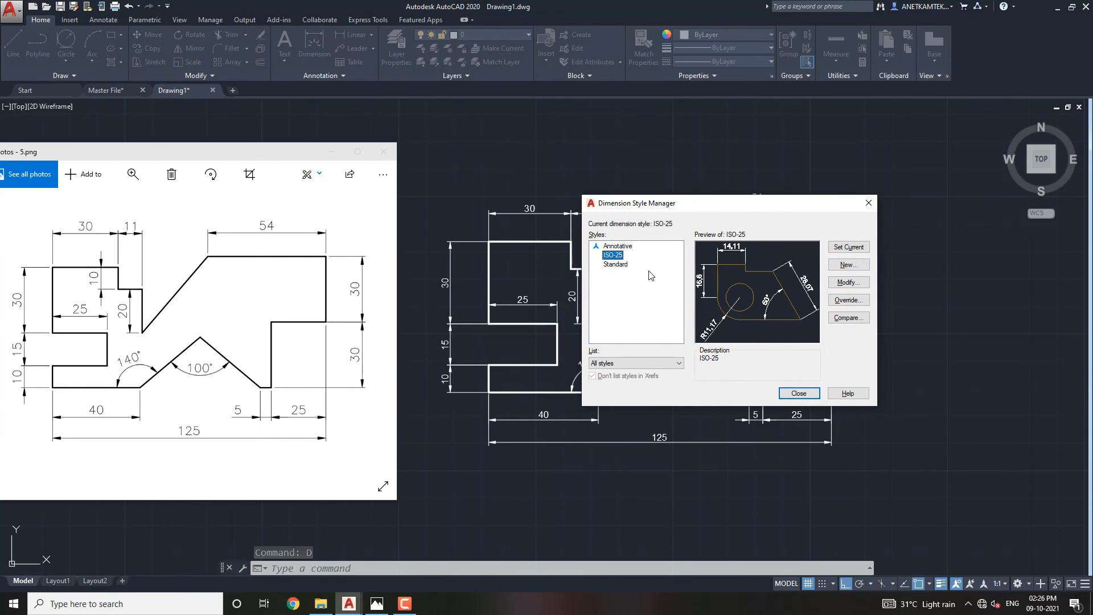
pyautogui.click(614, 265)
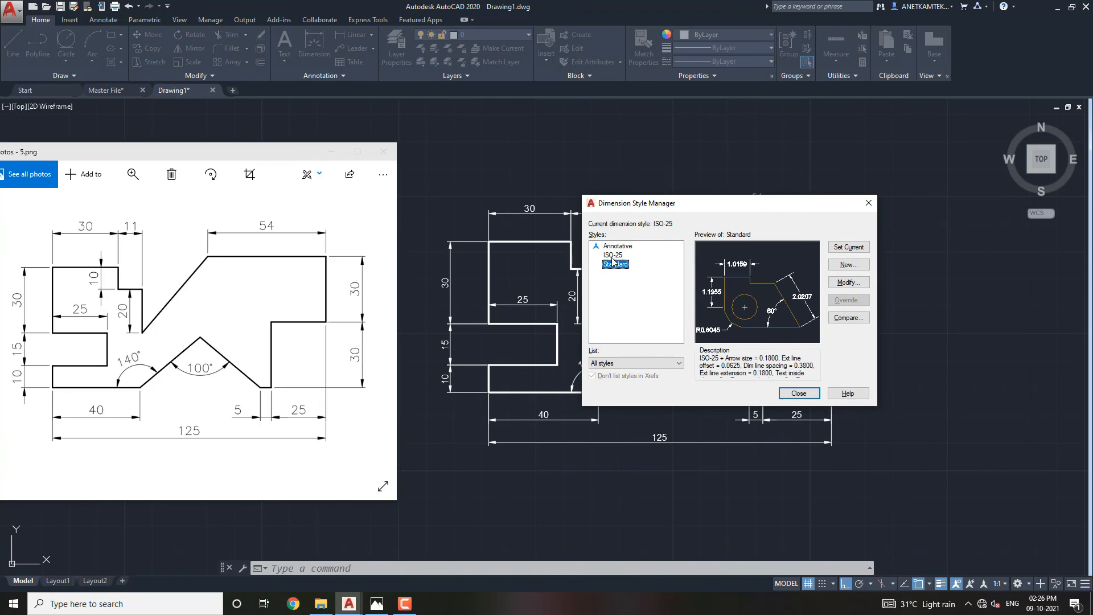
pyautogui.click(613, 255)
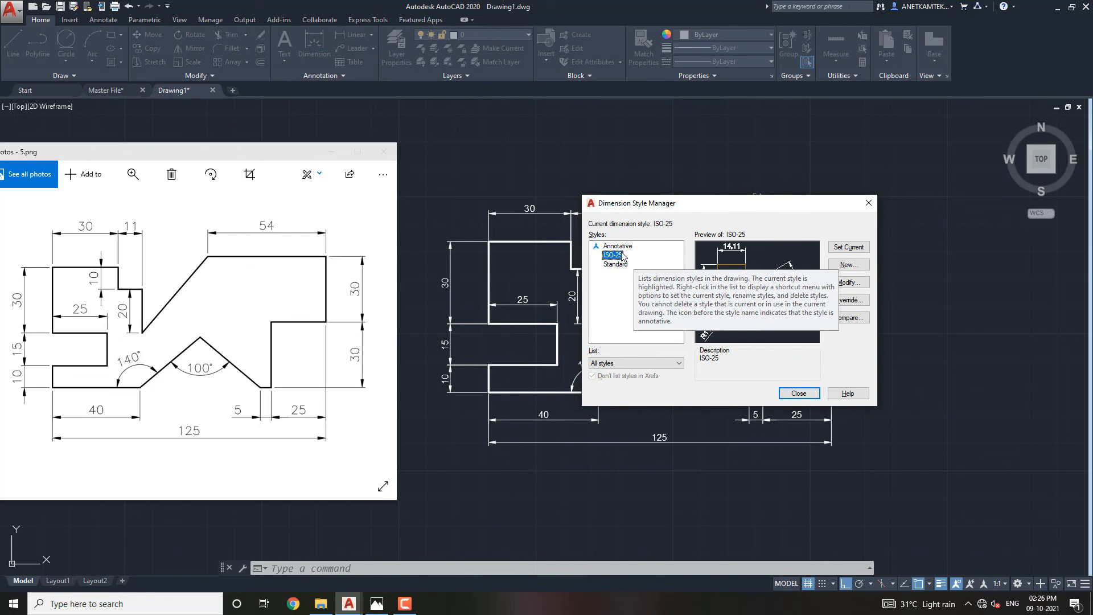
pyautogui.click(847, 283)
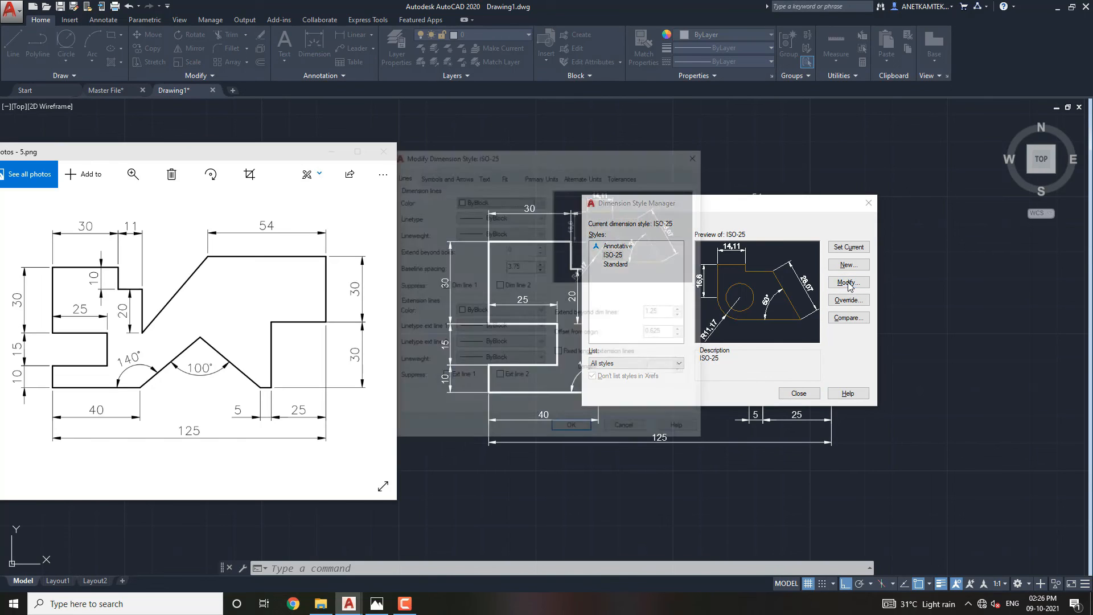
pyautogui.moveTo(604, 159); pyautogui.dragTo(818, 166)
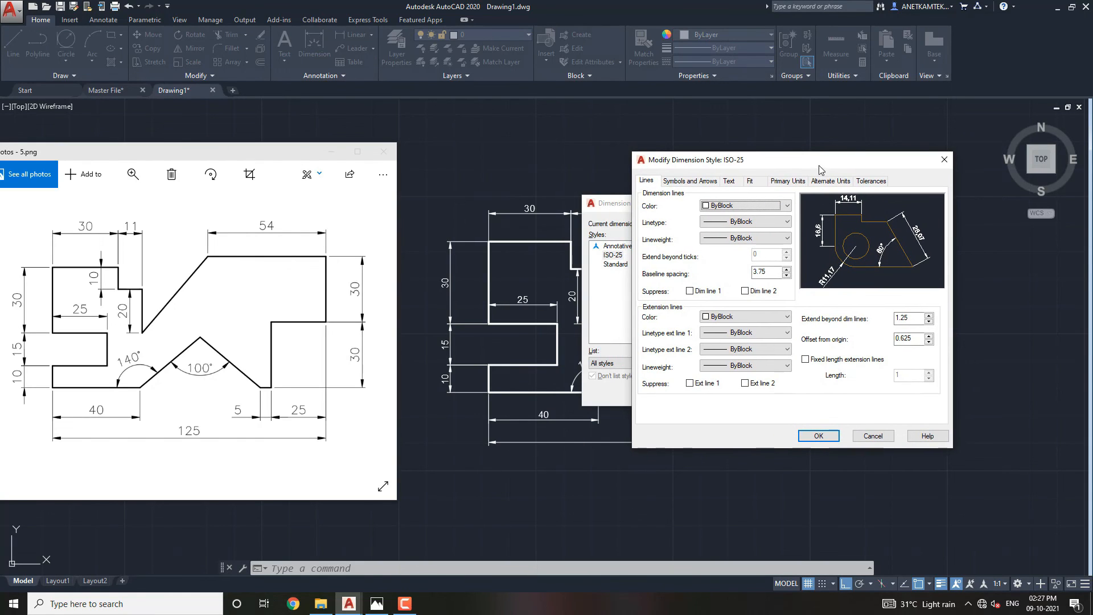
pyautogui.click(751, 181)
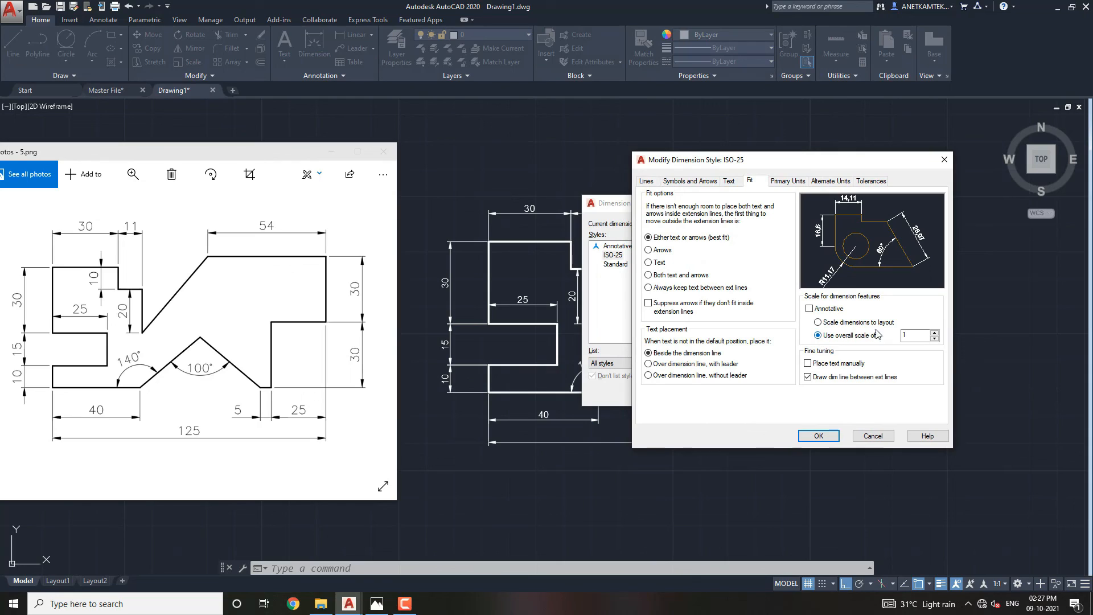
pyautogui.click(917, 335)
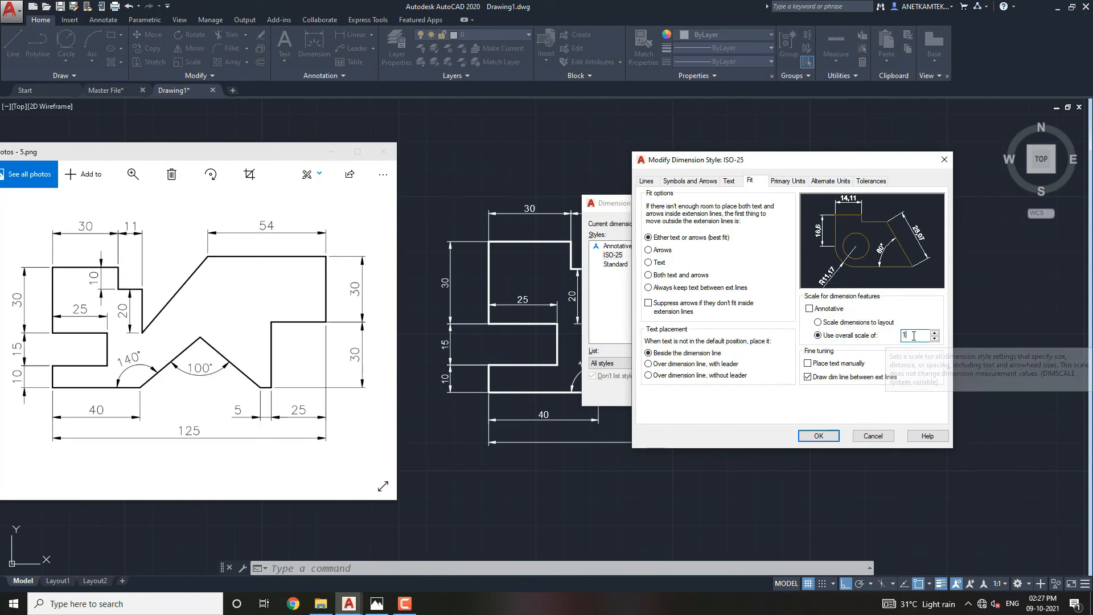
pyautogui.write('.25')
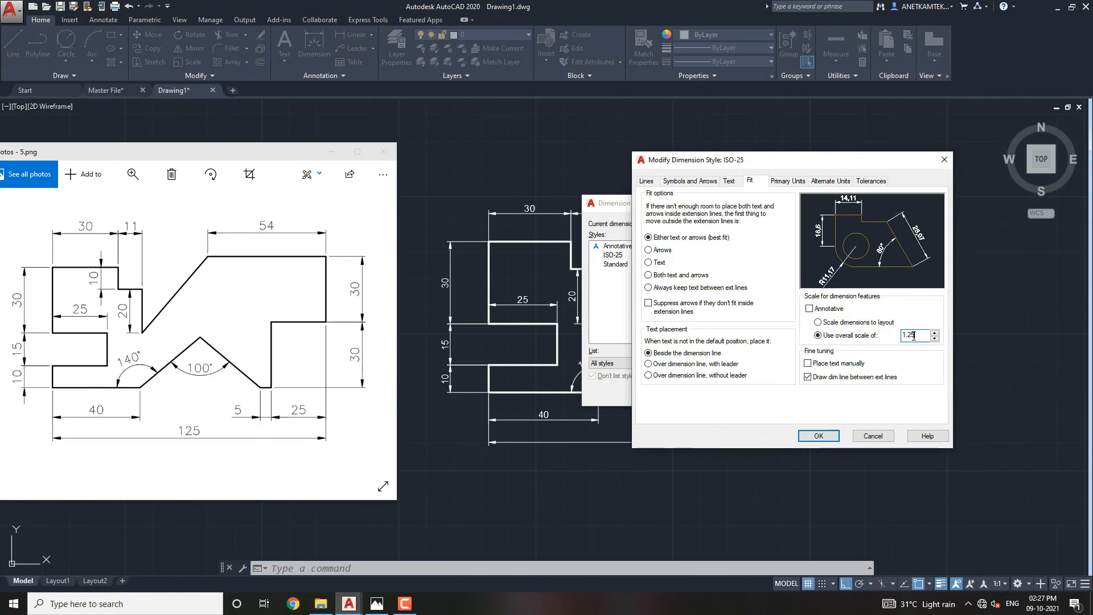
pyautogui.click(819, 437)
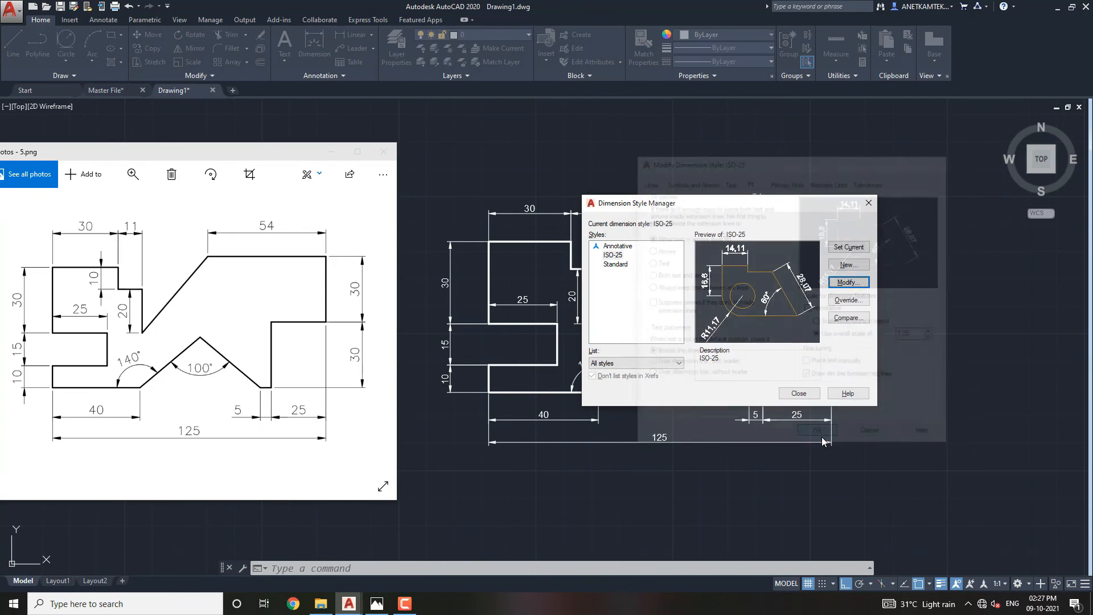
pyautogui.click(798, 393)
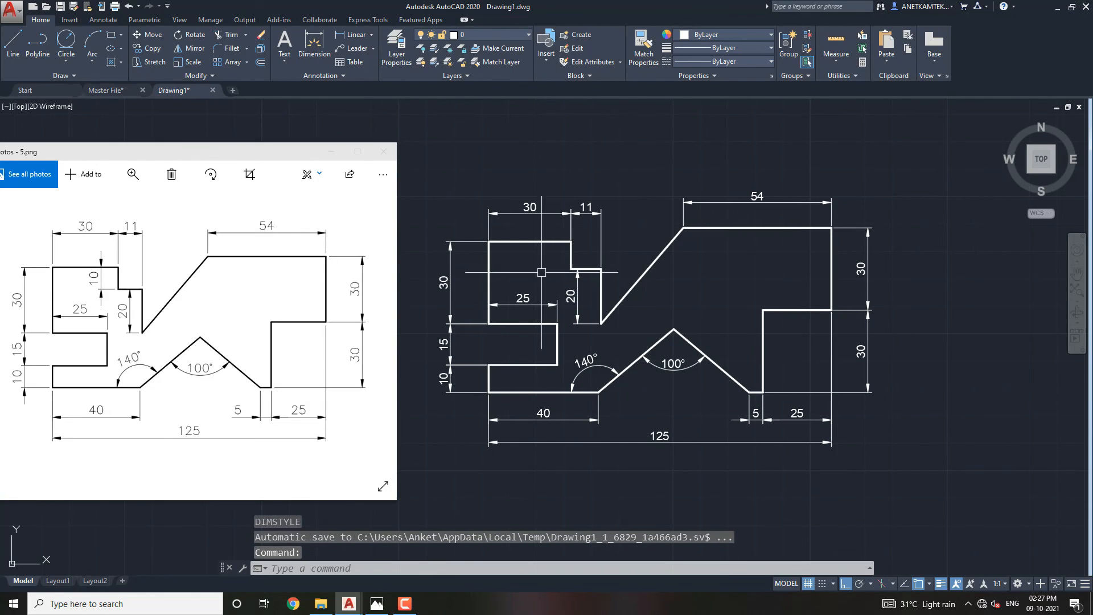
pyautogui.moveTo(755, 306); pyautogui.dragTo(756, 310, button='middle')
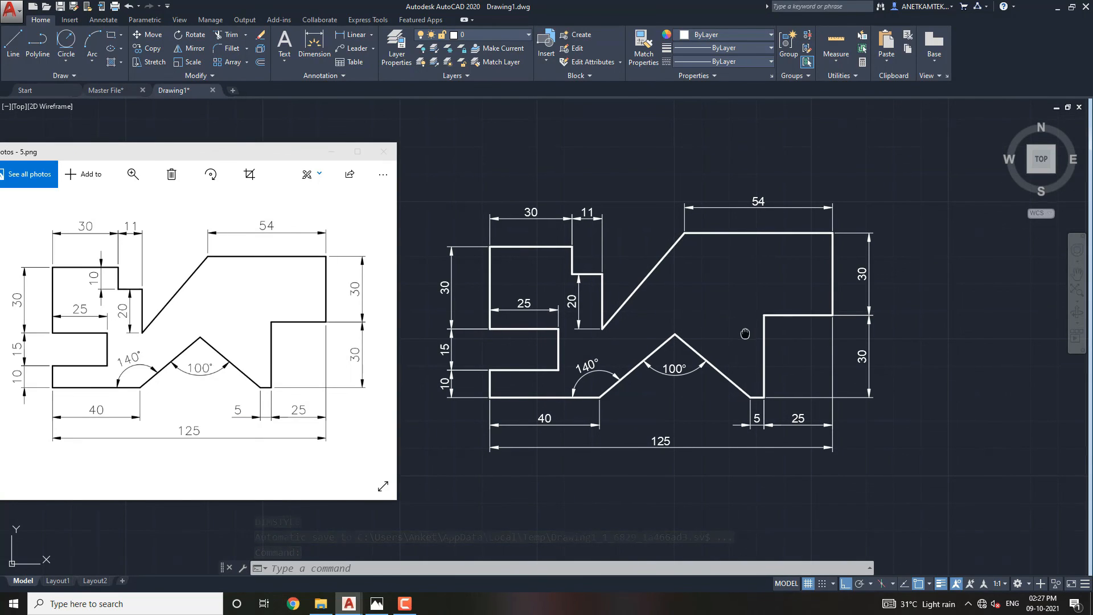
pyautogui.moveTo(744, 333)
pyautogui.mouseDown(button='middle')
pyautogui.moveTo(789, 303)
pyautogui.moveTo(777, 307)
pyautogui.mouseUp(button='middle')
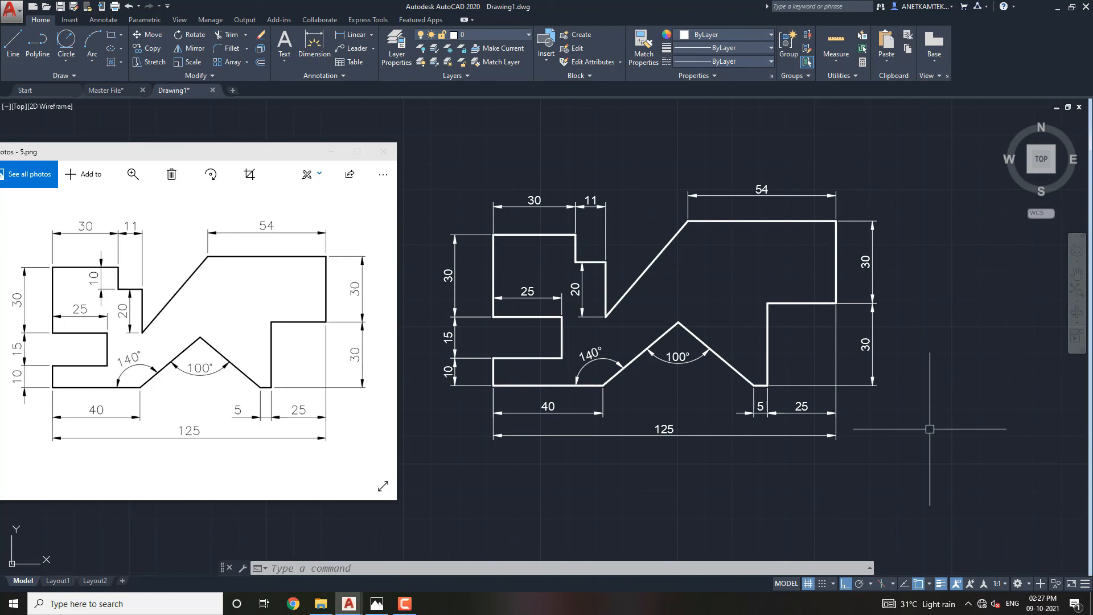